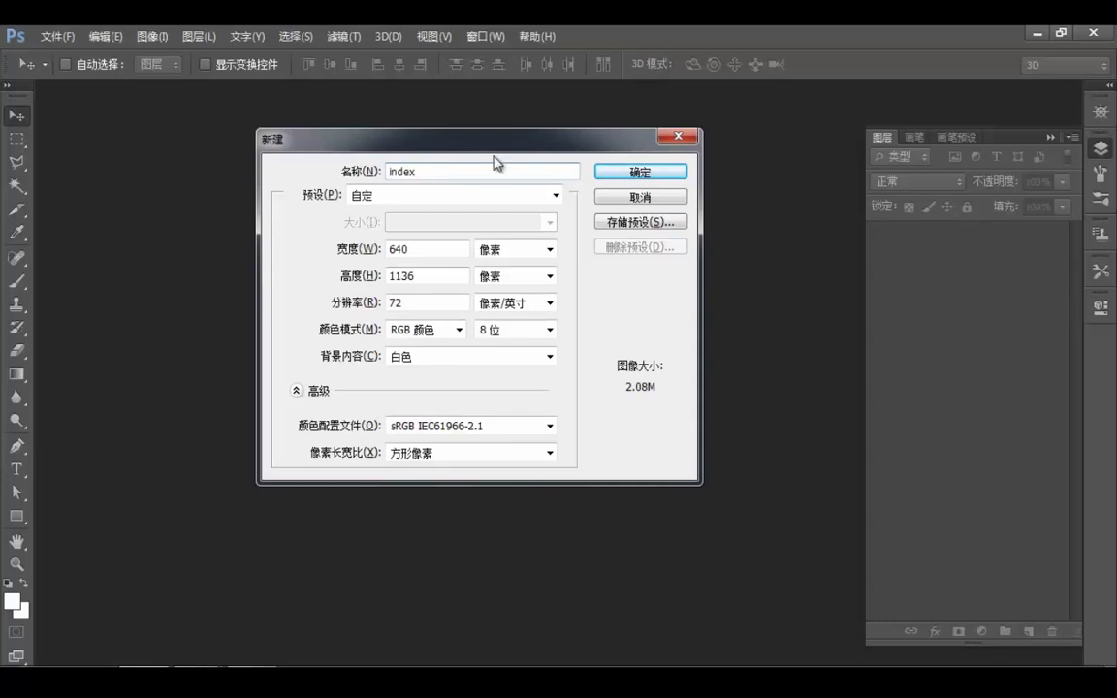
Create a new document named index, 640 × 1136 pixels at 72 pixels/inch, RGB colour, 8-bit, with a white background
mouse_move(488, 147)
mouse_down()
mouse_move(495, 158)
mouse_move(489, 143)
mouse_up()
double_click(417, 253)
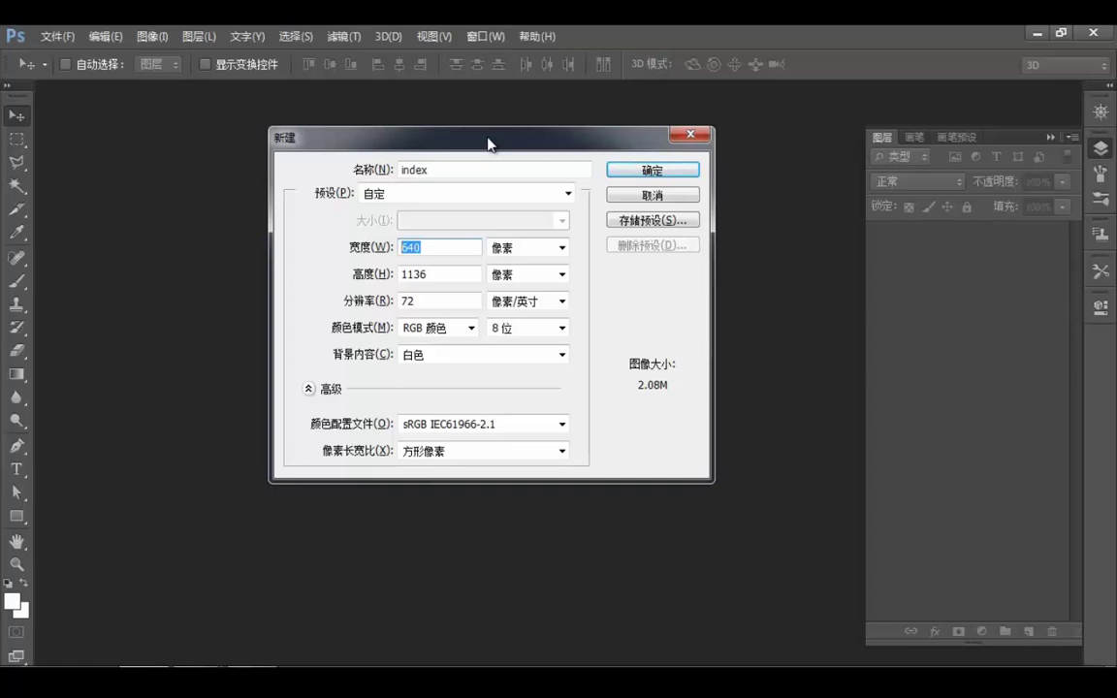
drag(486, 143, 486, 160)
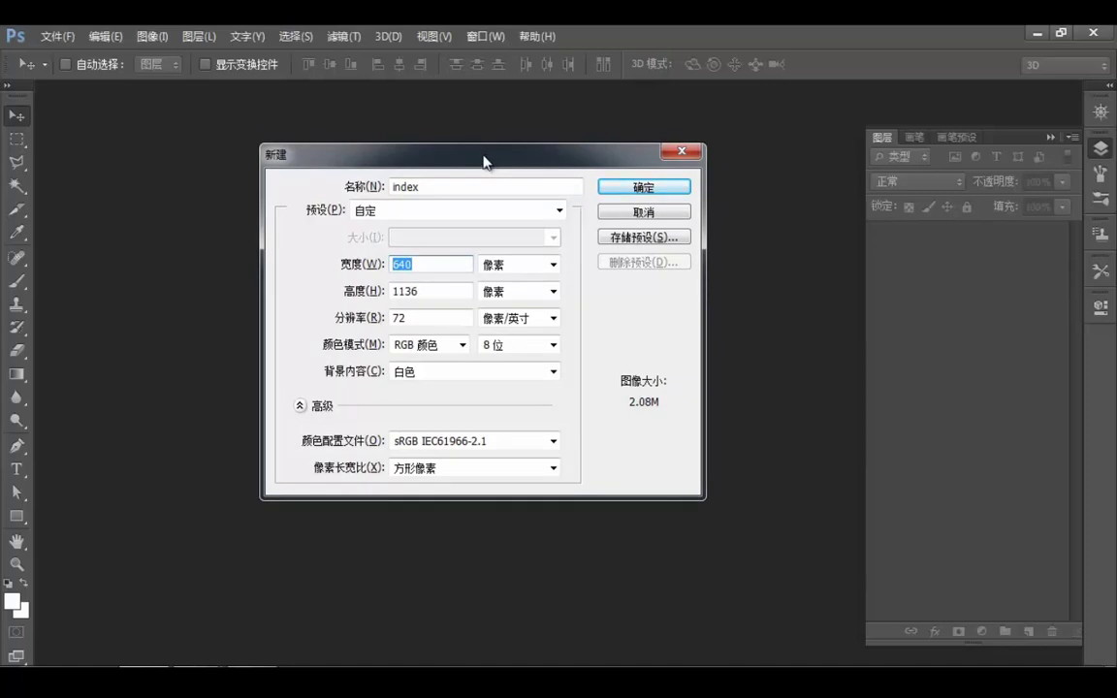
drag(486, 162, 493, 160)
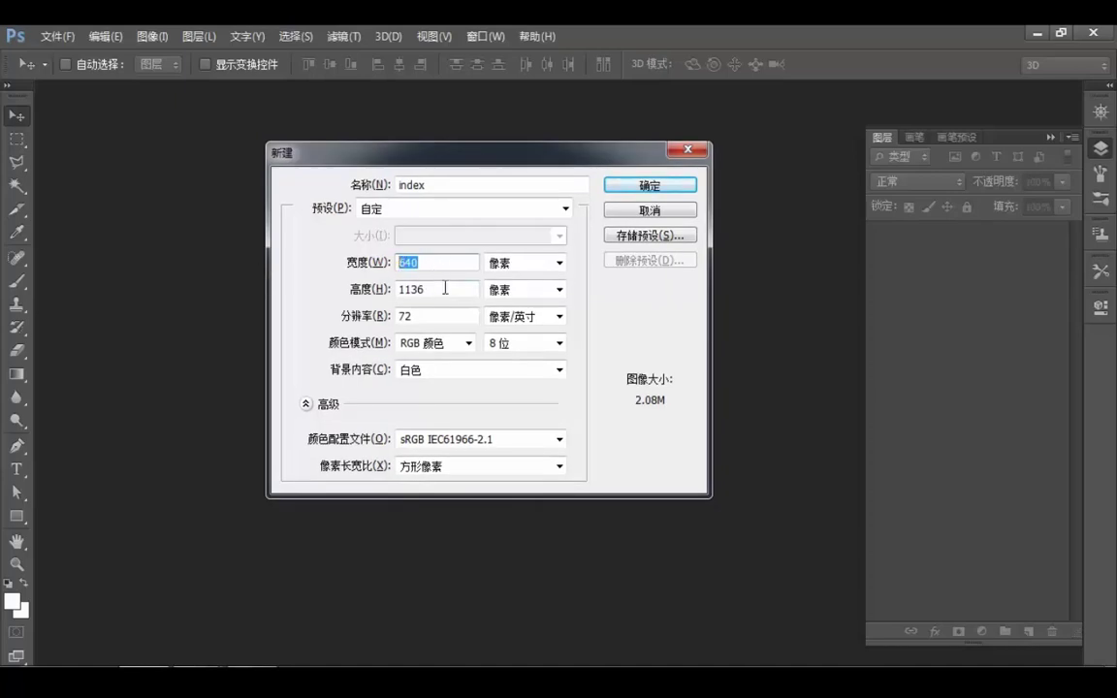
click(445, 288)
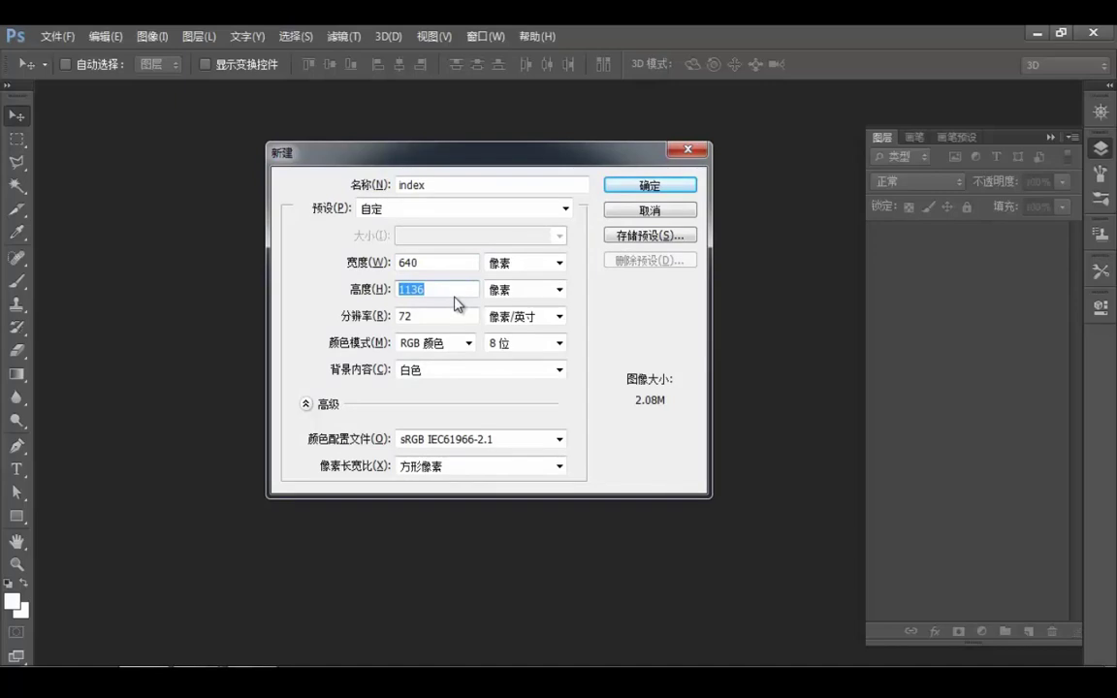
click(437, 316)
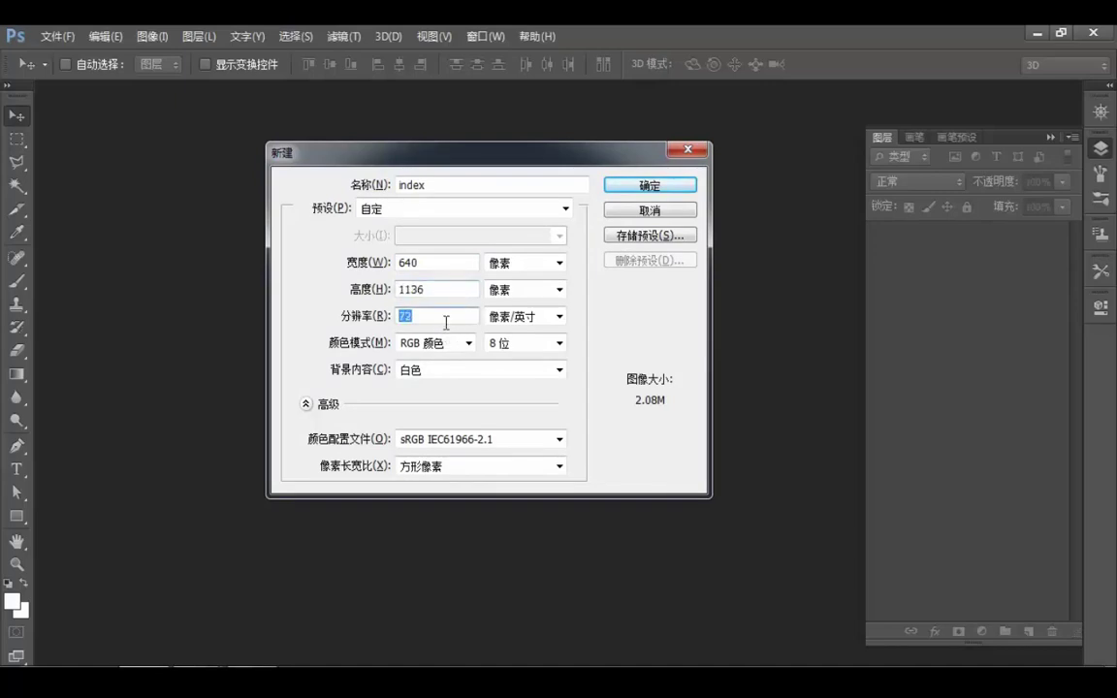
drag(491, 158, 435, 154)
double_click(379, 180)
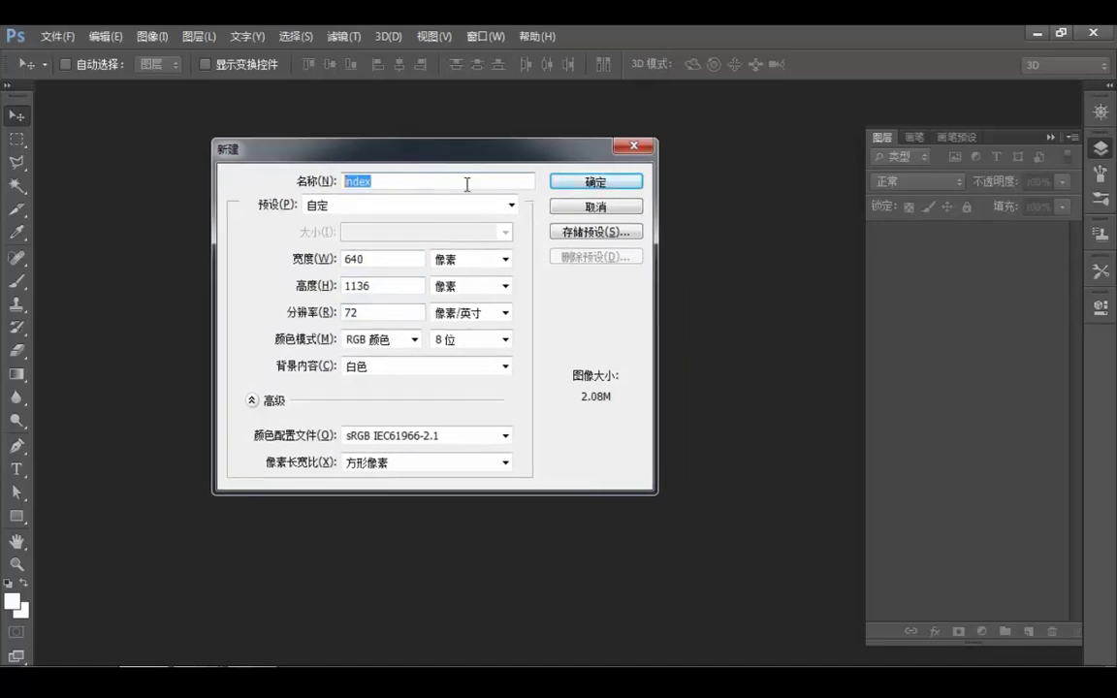
click(610, 184)
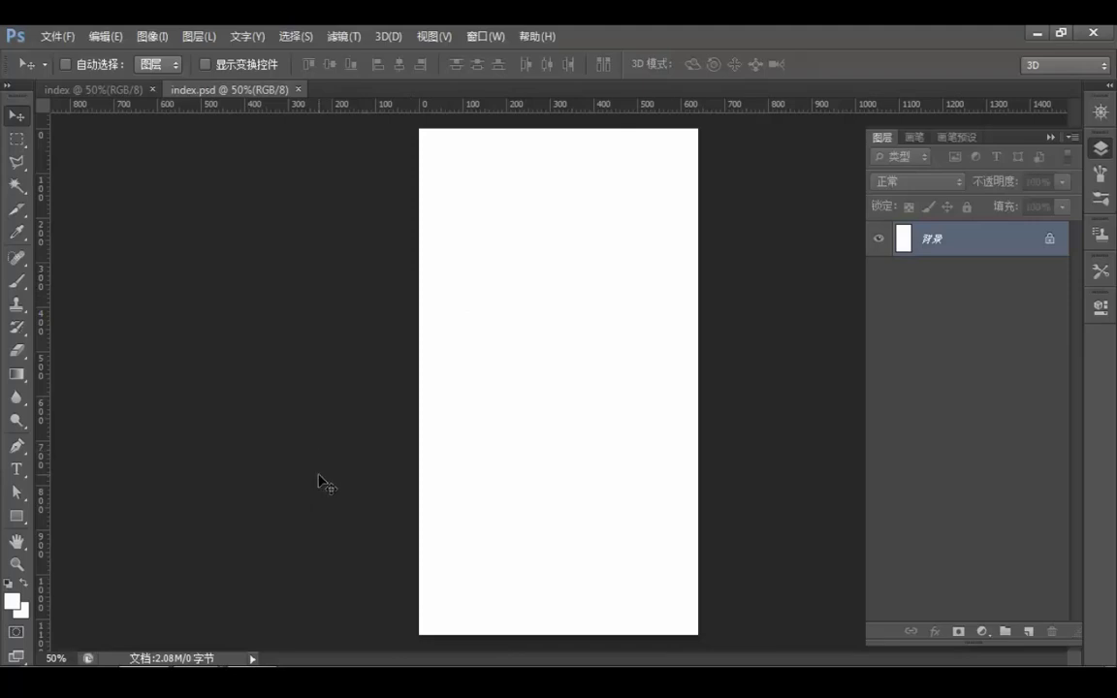
Place 原型.jpg from the 素材 folder in the file explorer into index.psd, scaled and positioned to fill the canvas width
click(264, 652)
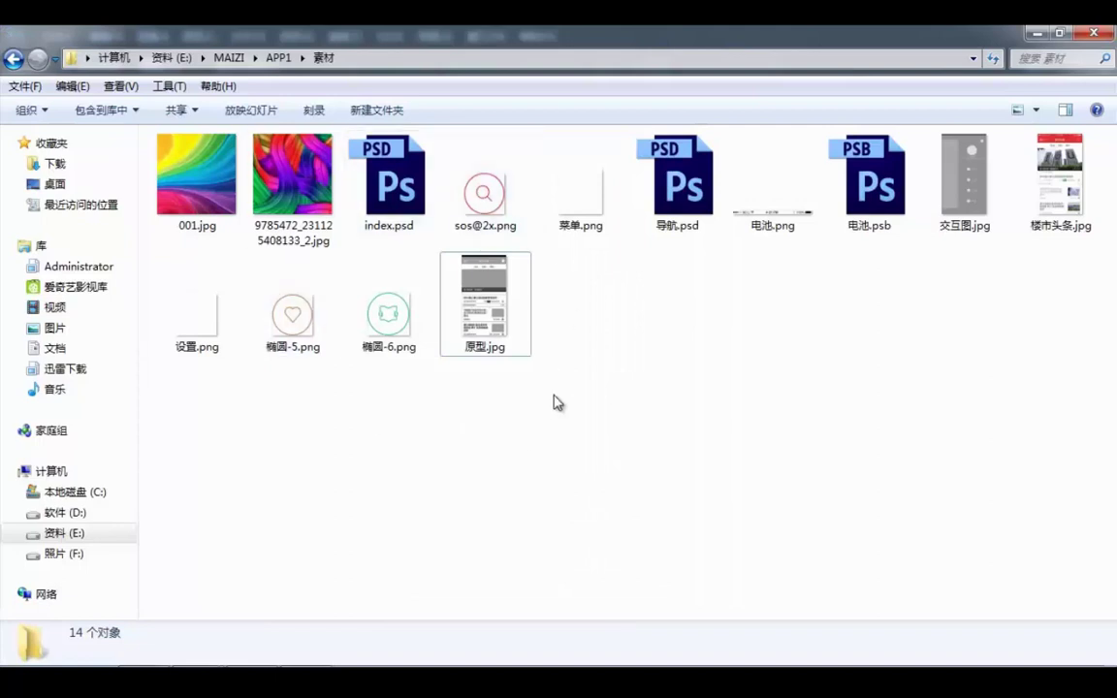
drag(496, 311, 691, 171)
drag(659, 567, 683, 610)
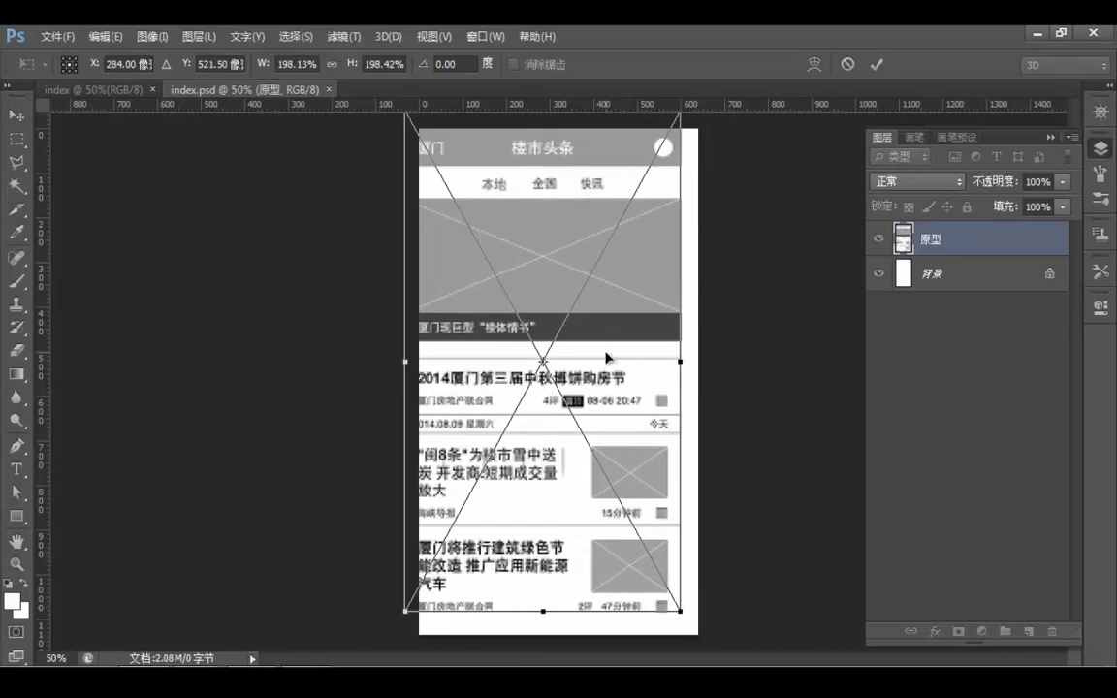
drag(608, 353, 650, 340)
key(Return)
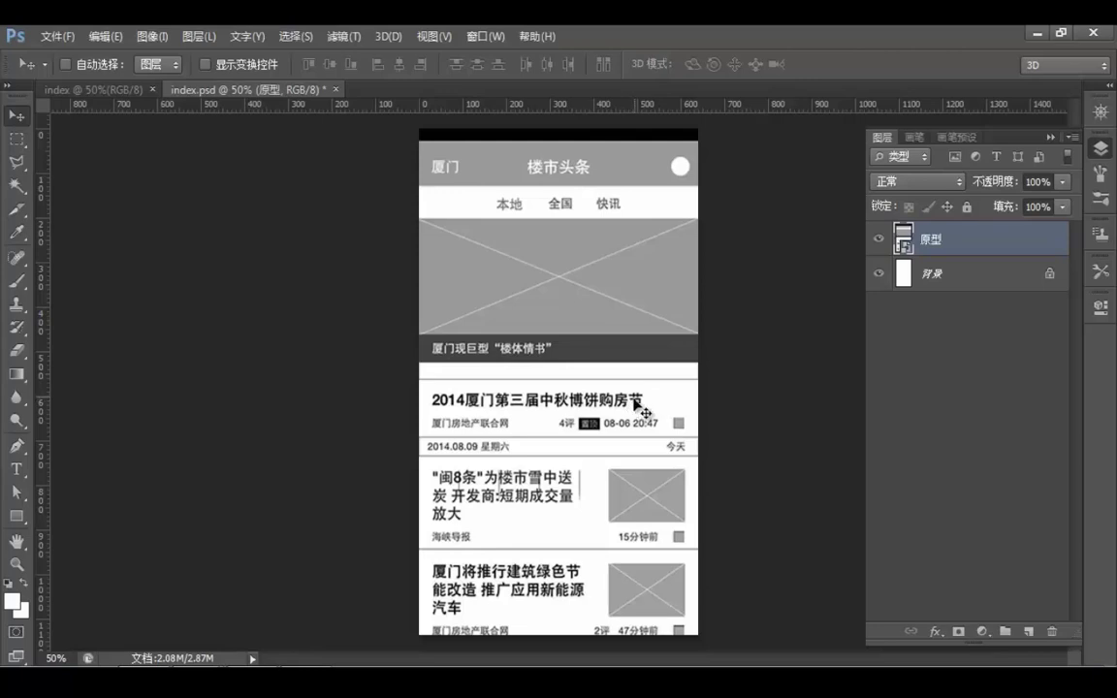
Draw a white rectangle across the upper edge of the canvas and size it to 640 × 40 pixels
click(963, 287)
click(965, 248)
key(u)
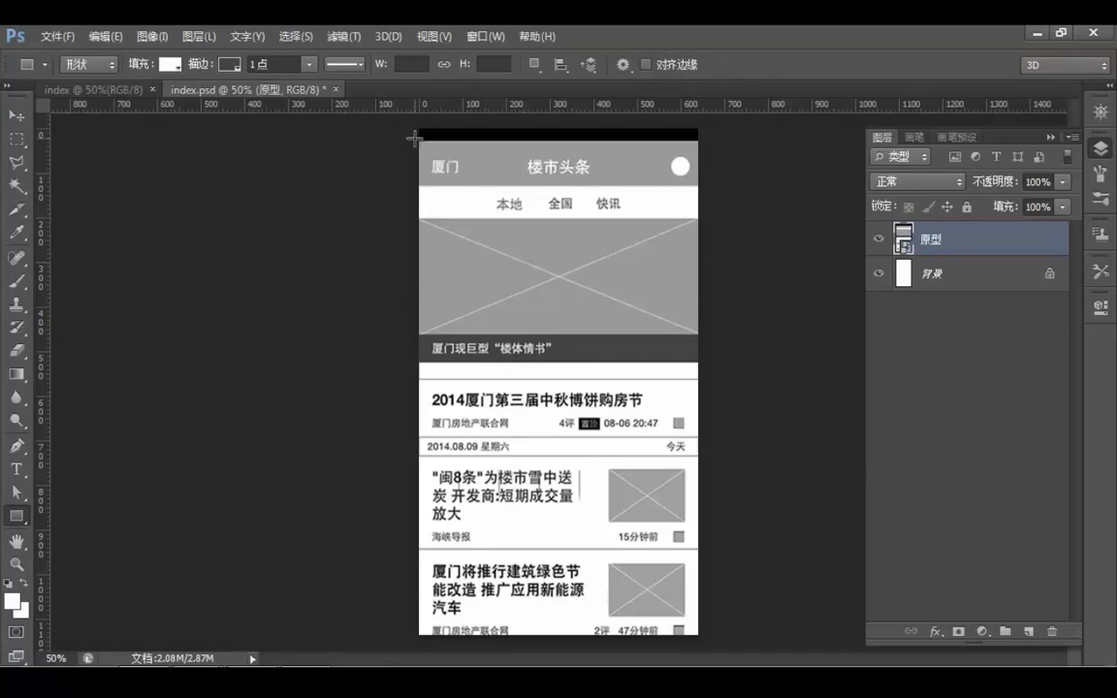
mouse_move(419, 138)
mouse_down()
mouse_move(619, 161)
mouse_move(712, 140)
mouse_move(704, 143)
mouse_up()
key(ctrl+z)
click(412, 64)
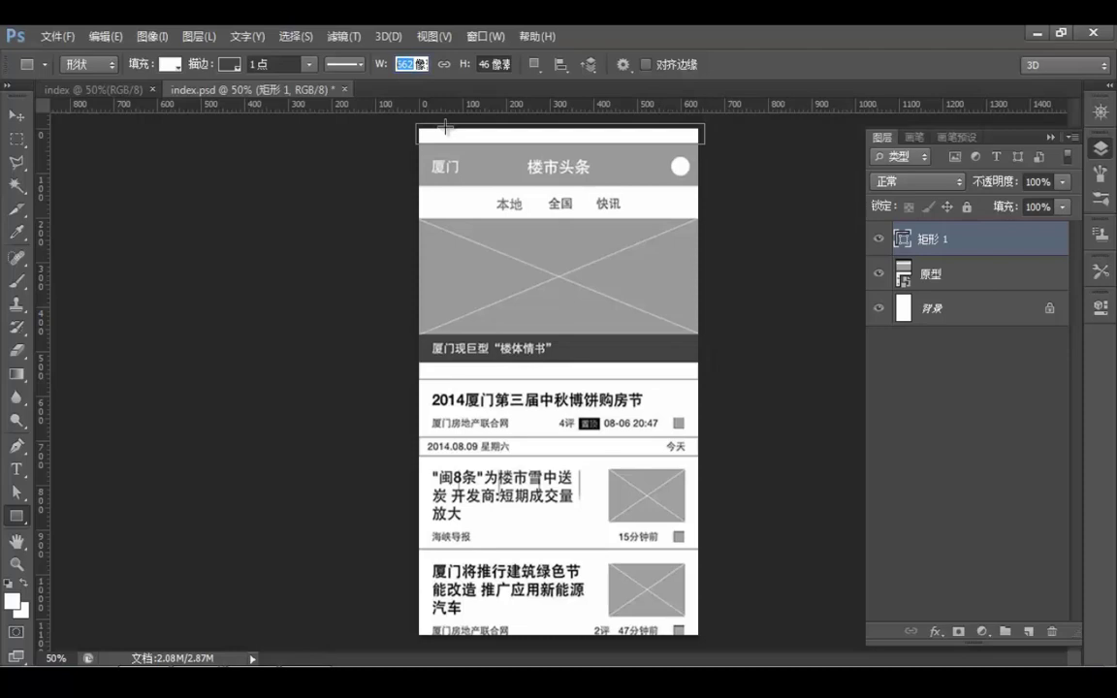
text(640)
click(494, 64)
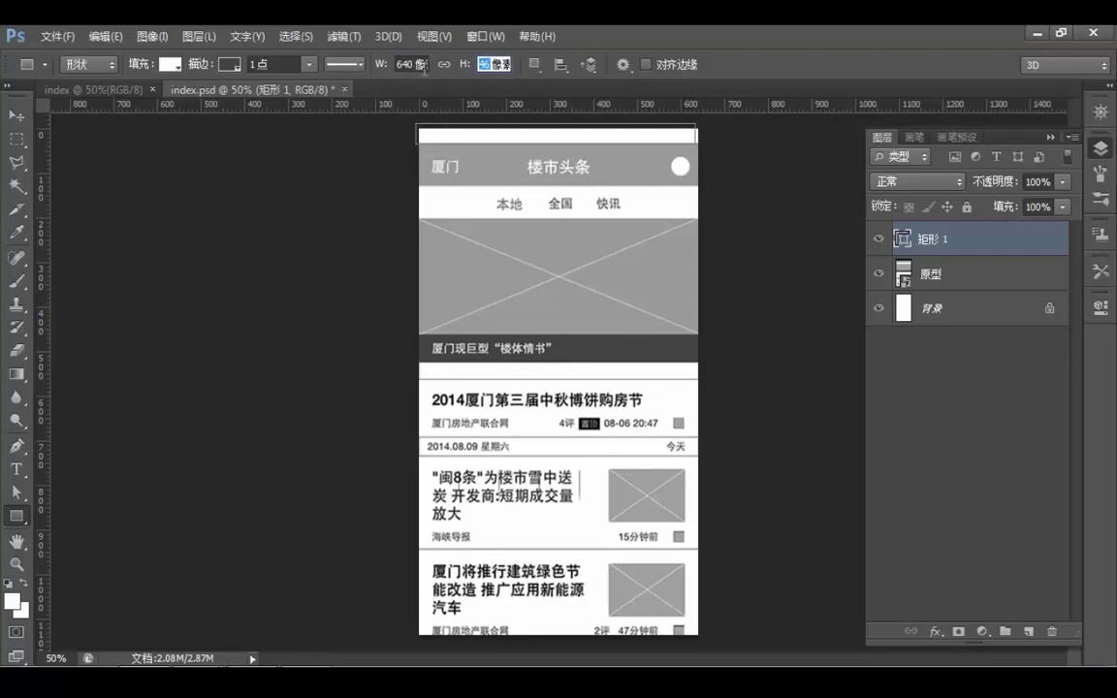
text(40)
key(Return)
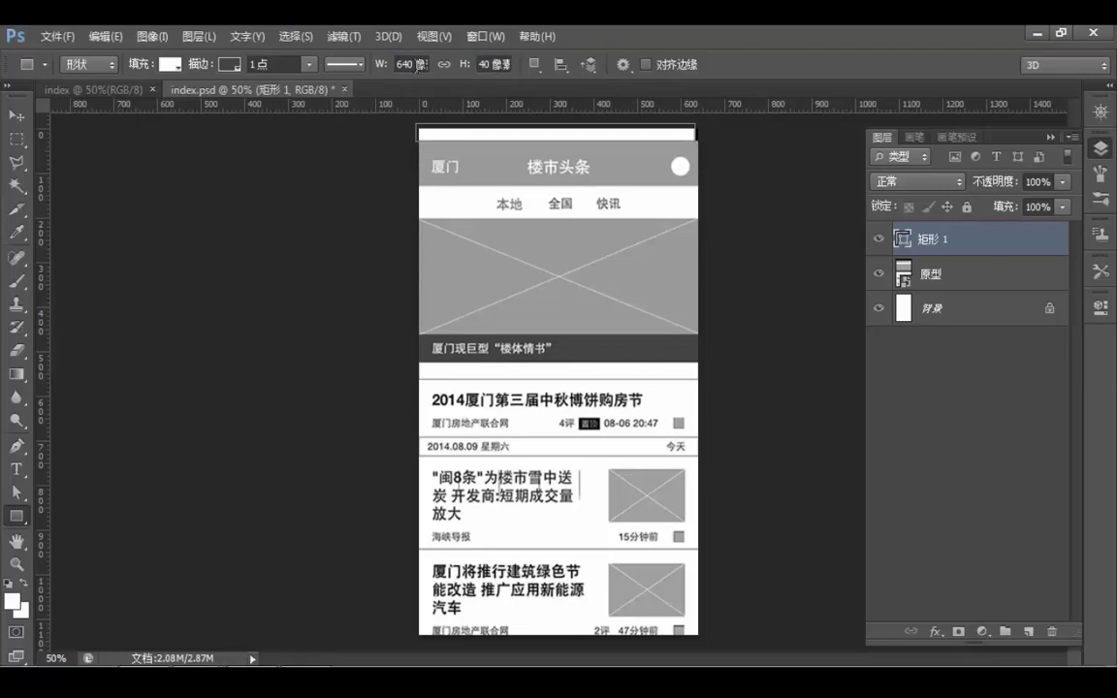
Center the 640 × 40 rectangle horizontally on the canvas and move it flush with the canvas's upper edge
key(ctrl+a)
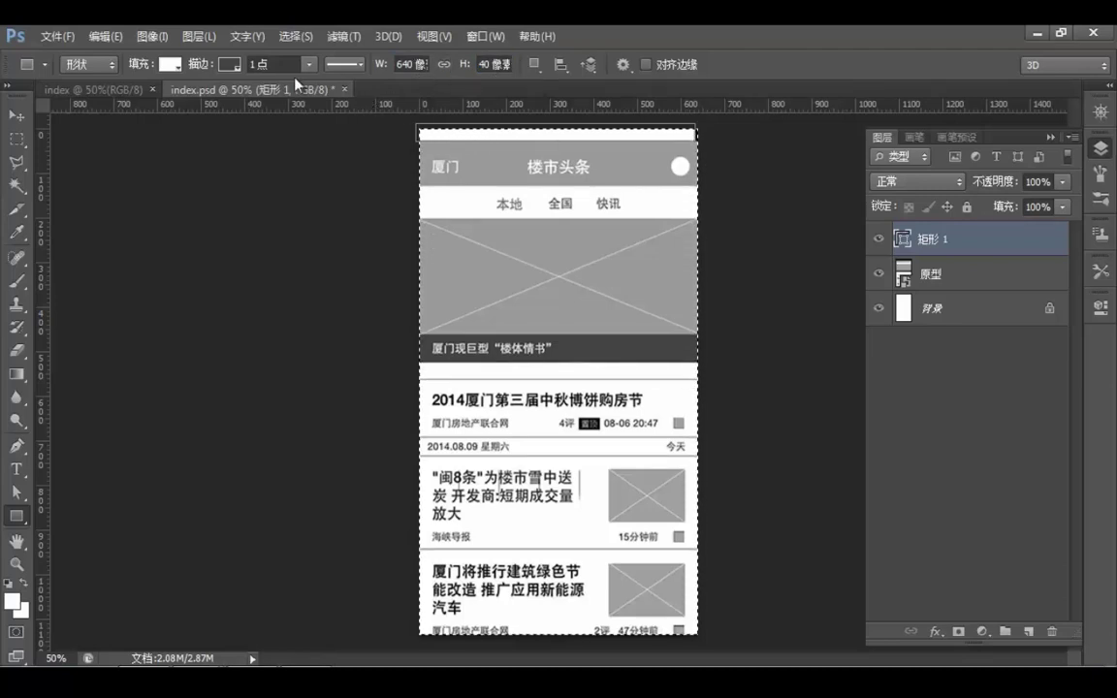
key(v)
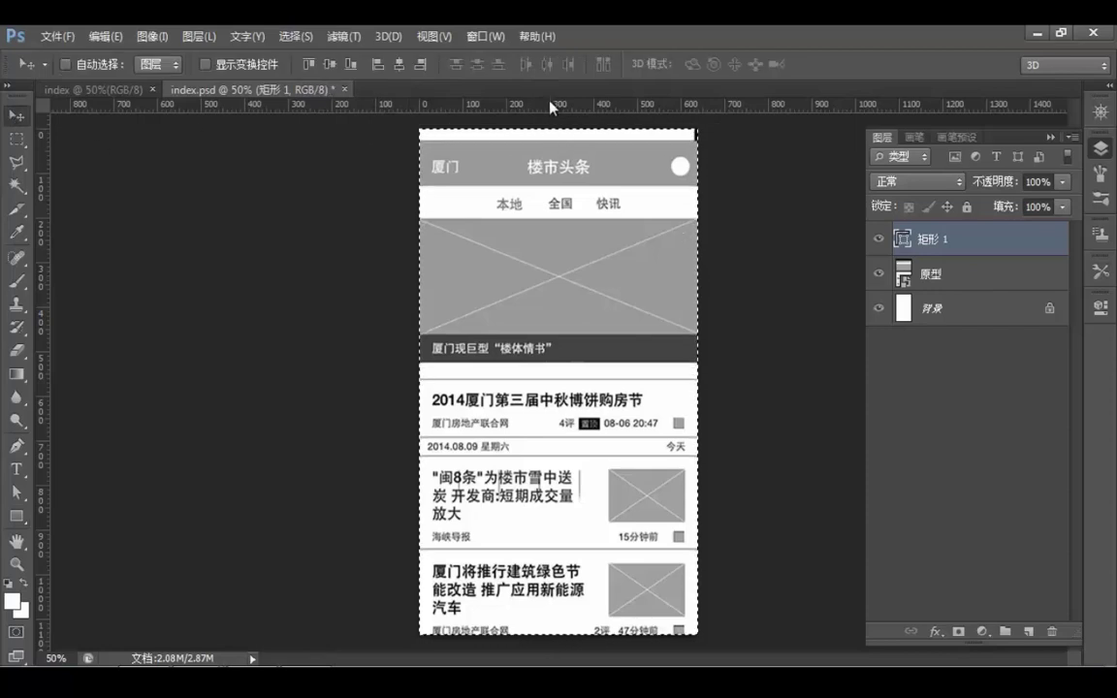
click(397, 65)
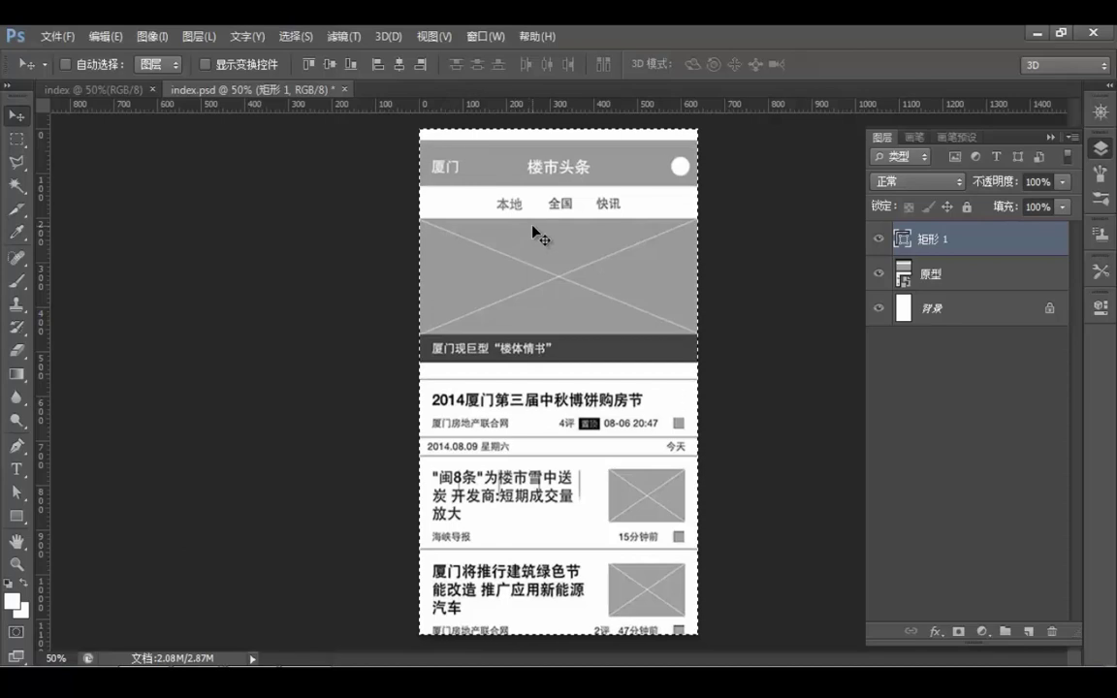
key(ctrl+d)
scroll(573, 168, up, 3)
drag(558, 203, 634, 328)
drag(582, 224, 585, 243)
drag(362, 247, 377, 276)
Examine the prototype's layout from the header and category row down to the news list
key(ctrl+minus)
drag(466, 398, 368, 357)
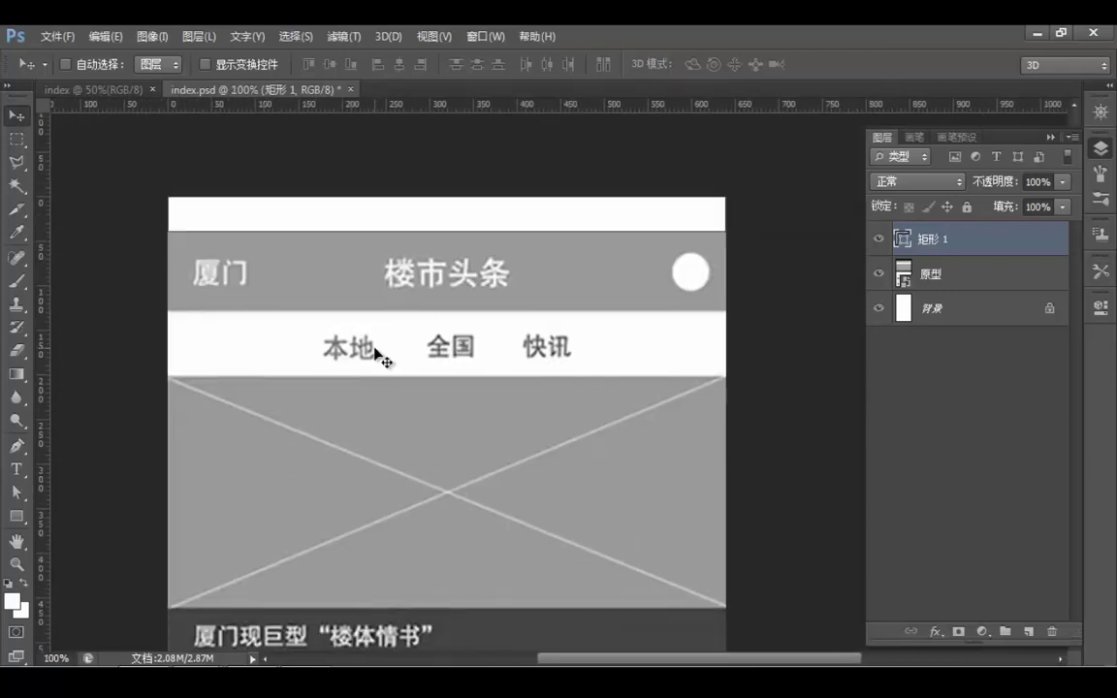
key(ctrl+minus)
drag(536, 419, 571, 366)
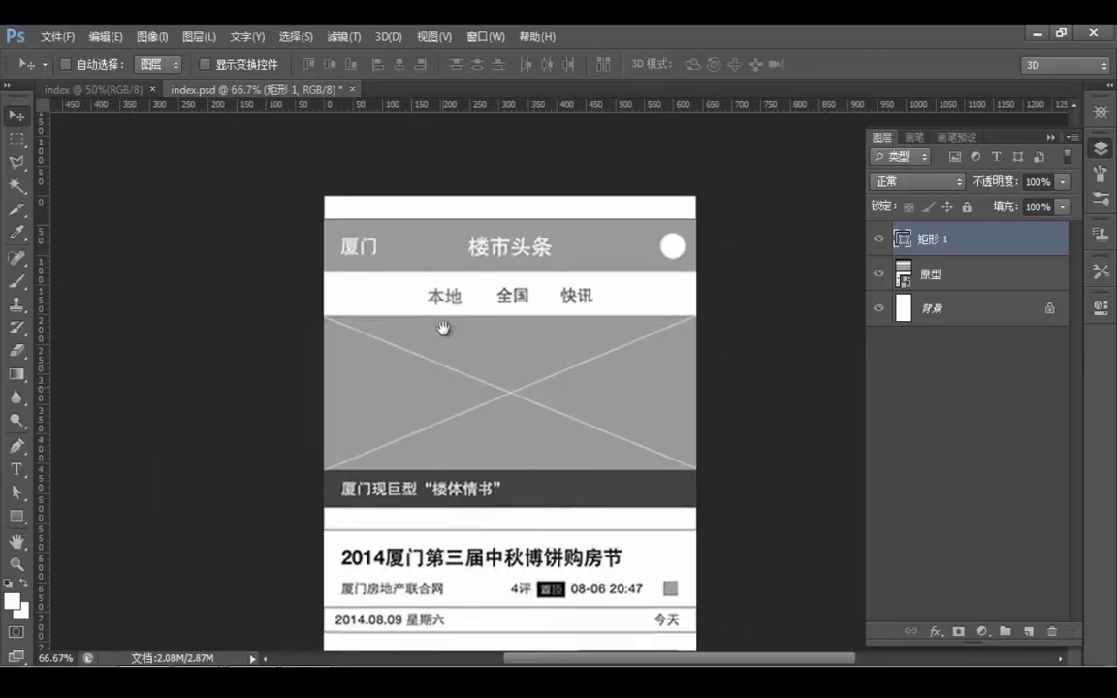
scroll(446, 335, down, 2)
scroll(478, 242, down, 2)
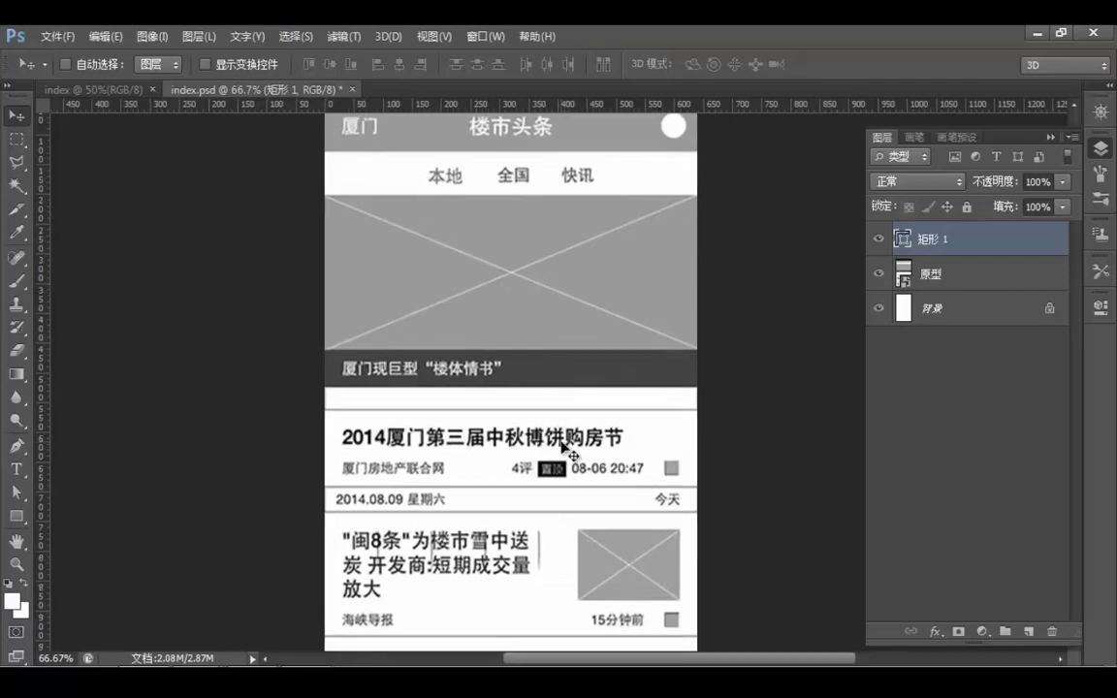
scroll(506, 399, down, 4)
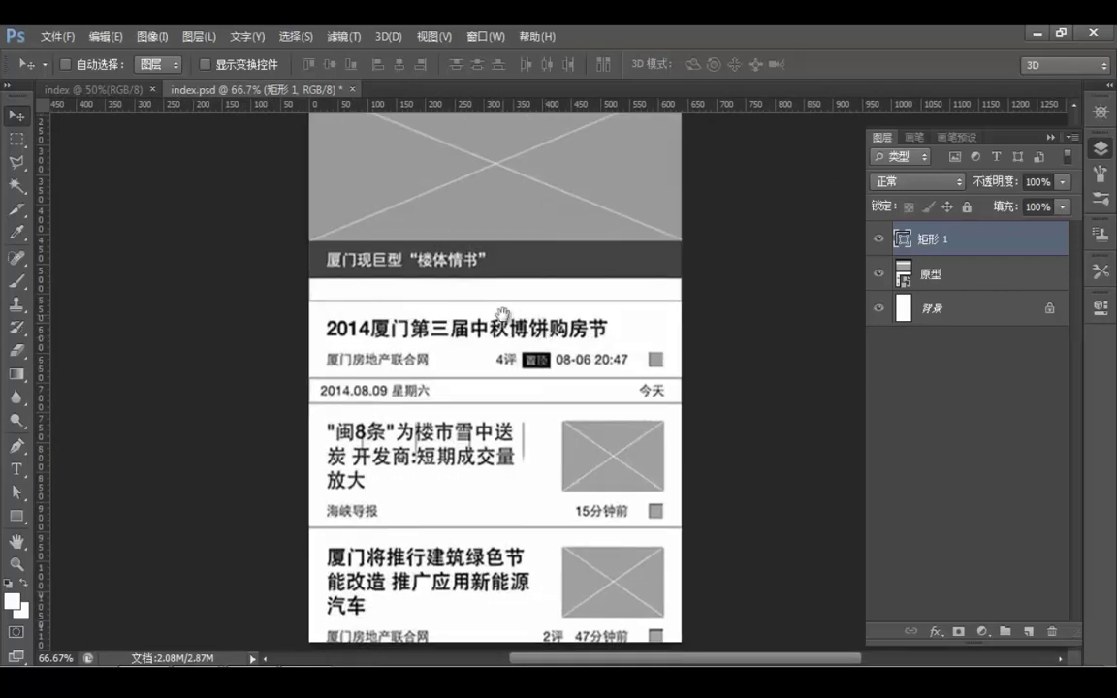
drag(493, 318, 471, 422)
drag(514, 303, 537, 346)
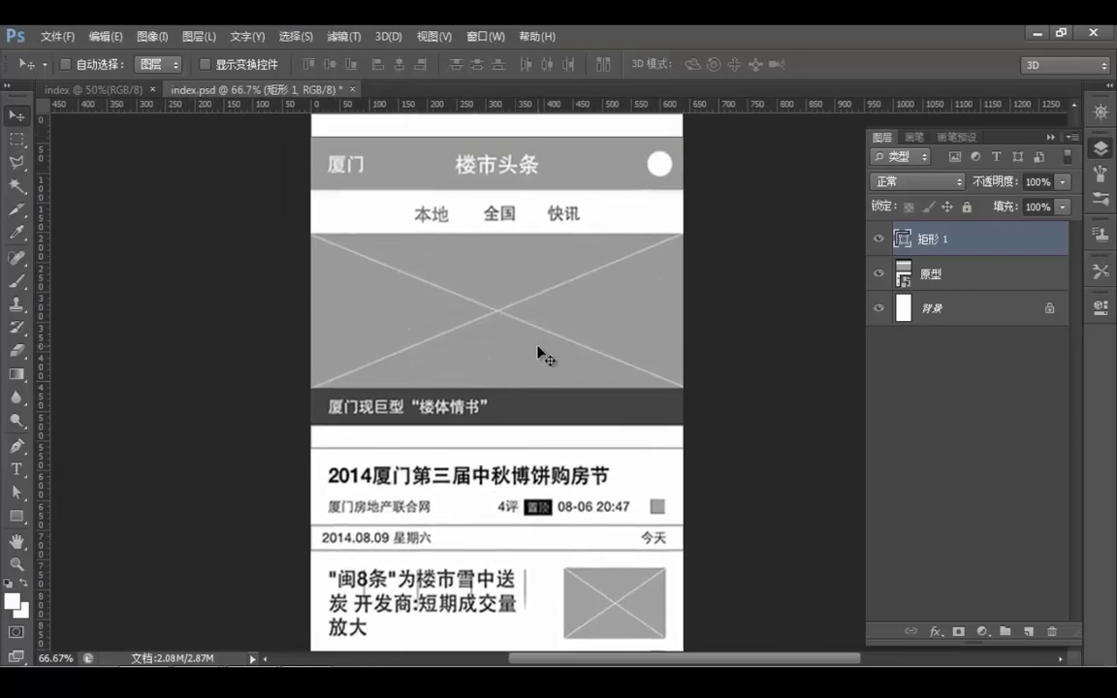
scroll(538, 351, down, 3)
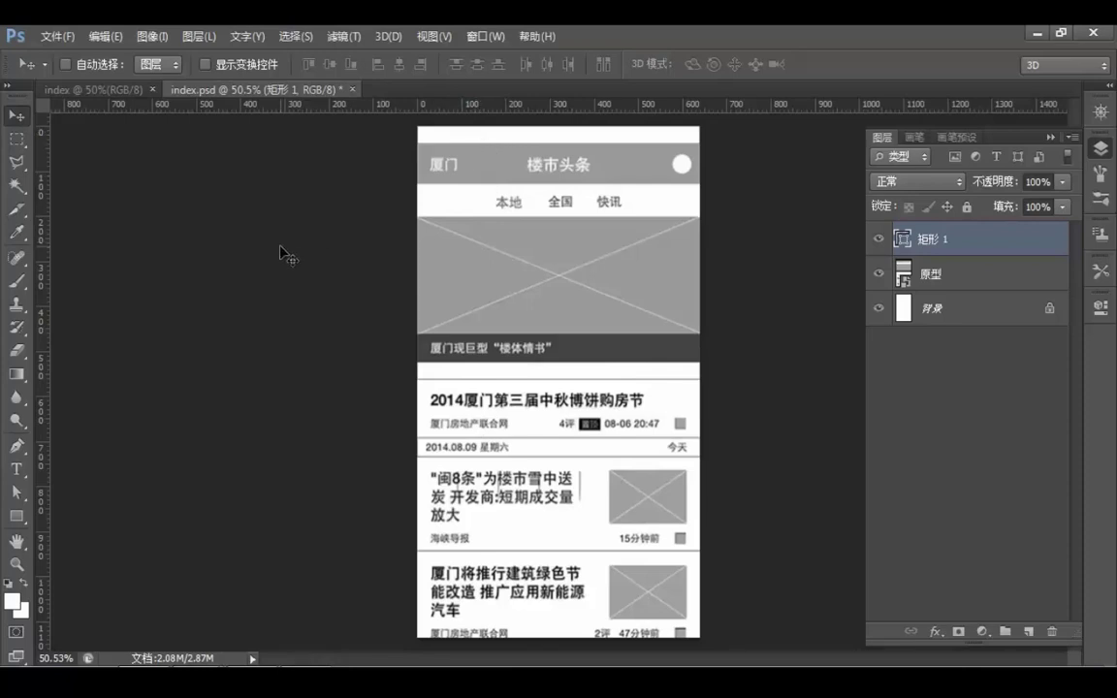
Duplicate the white rectangle and place the copy just below the original, over the upper part of the grey header bar
key(u)
key(v)
drag(527, 144, 533, 171)
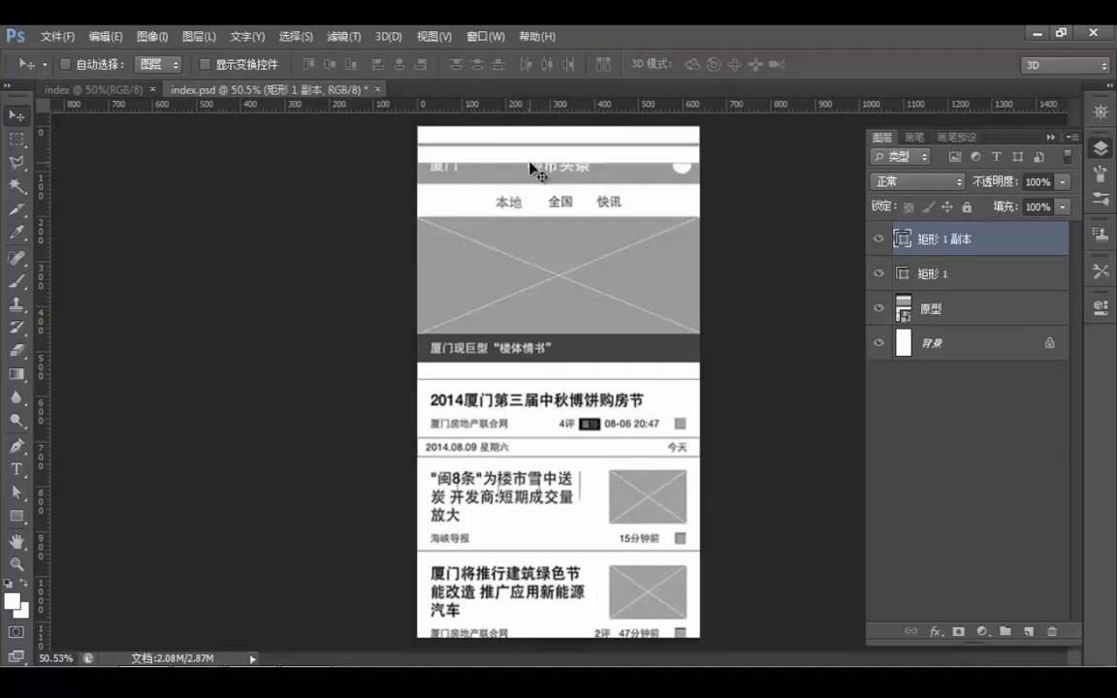
key(u)
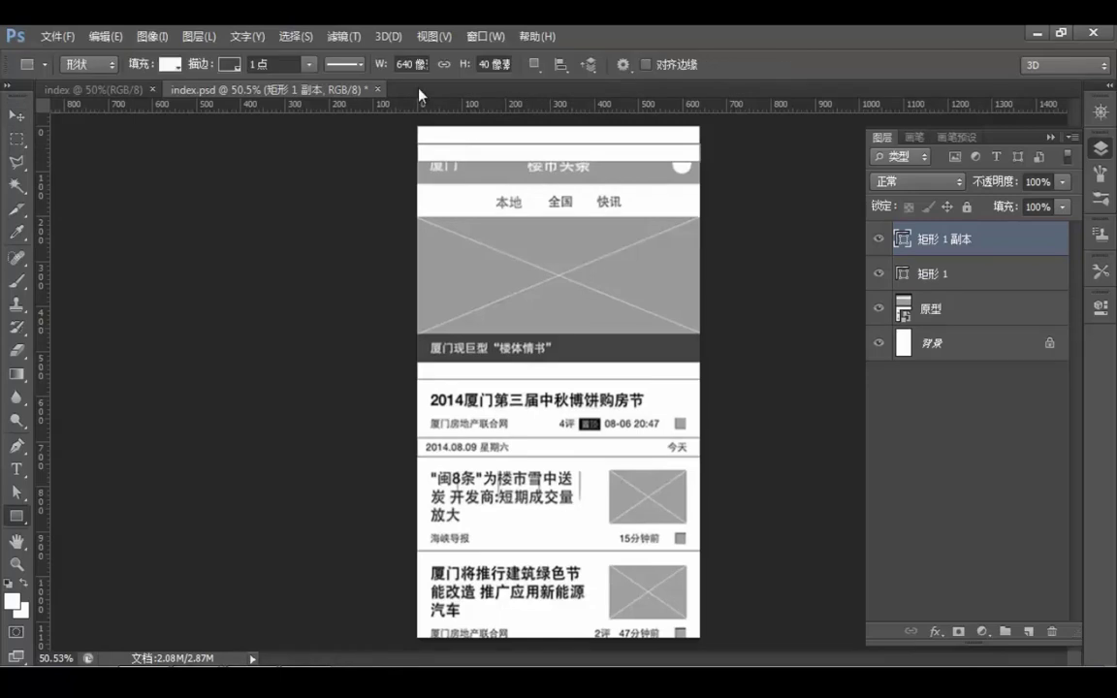
double_click(298, 64)
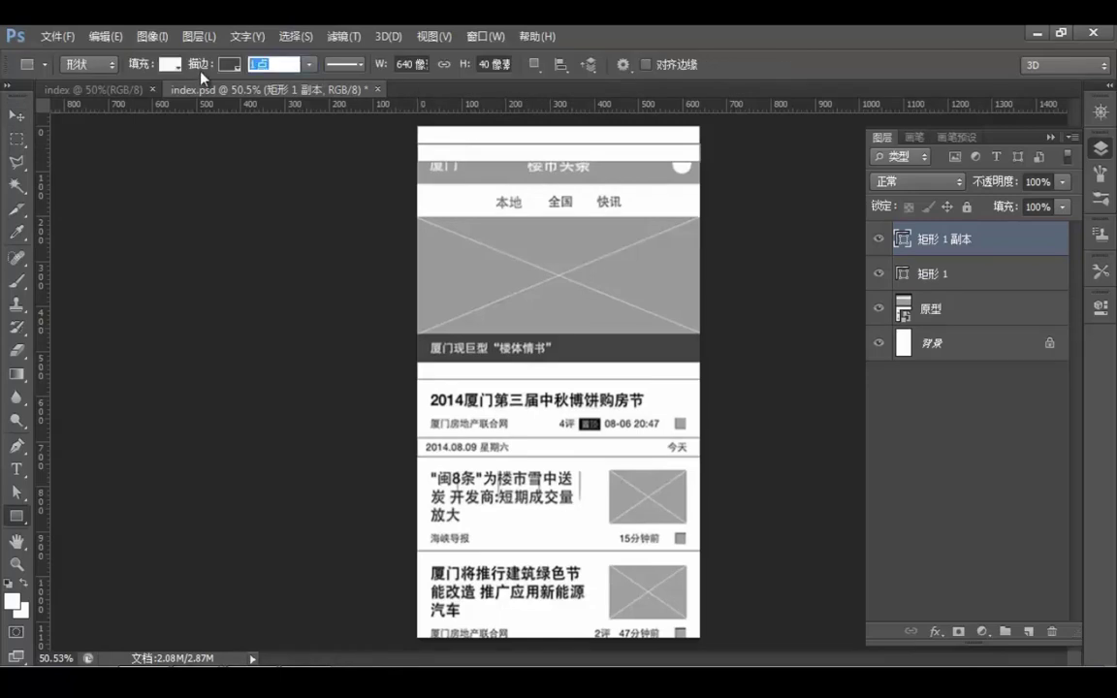
key(Return)
key(v)
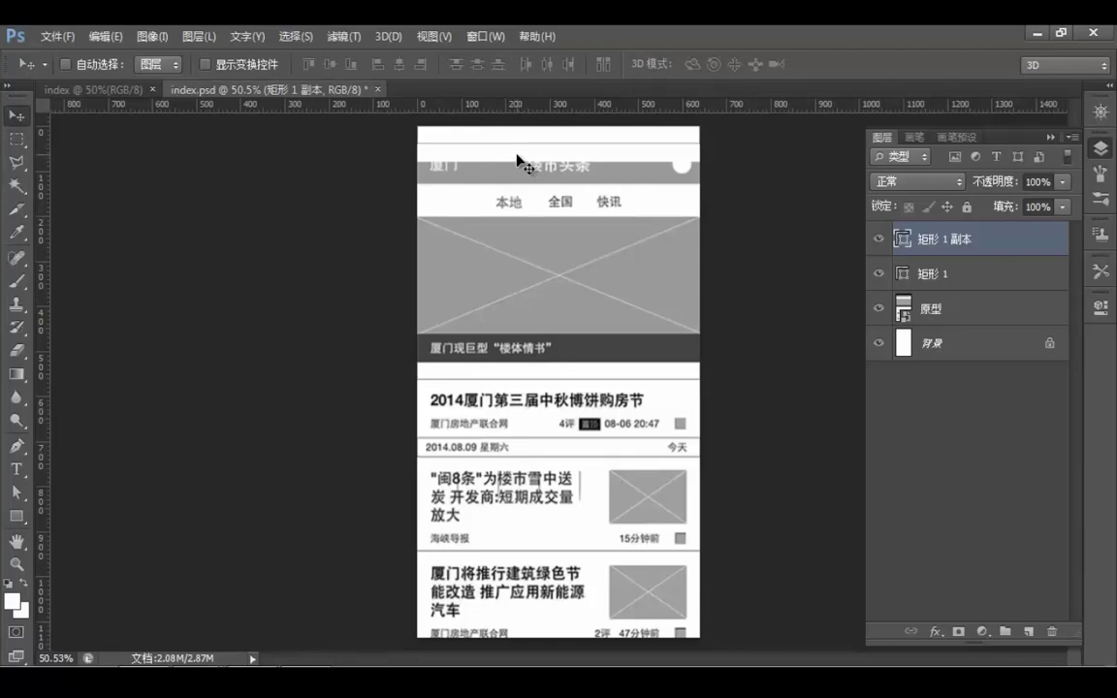
Add two more copies of the rectangle, one across the banner image's upper part and one in the gap below the banner caption
drag(517, 160, 523, 194)
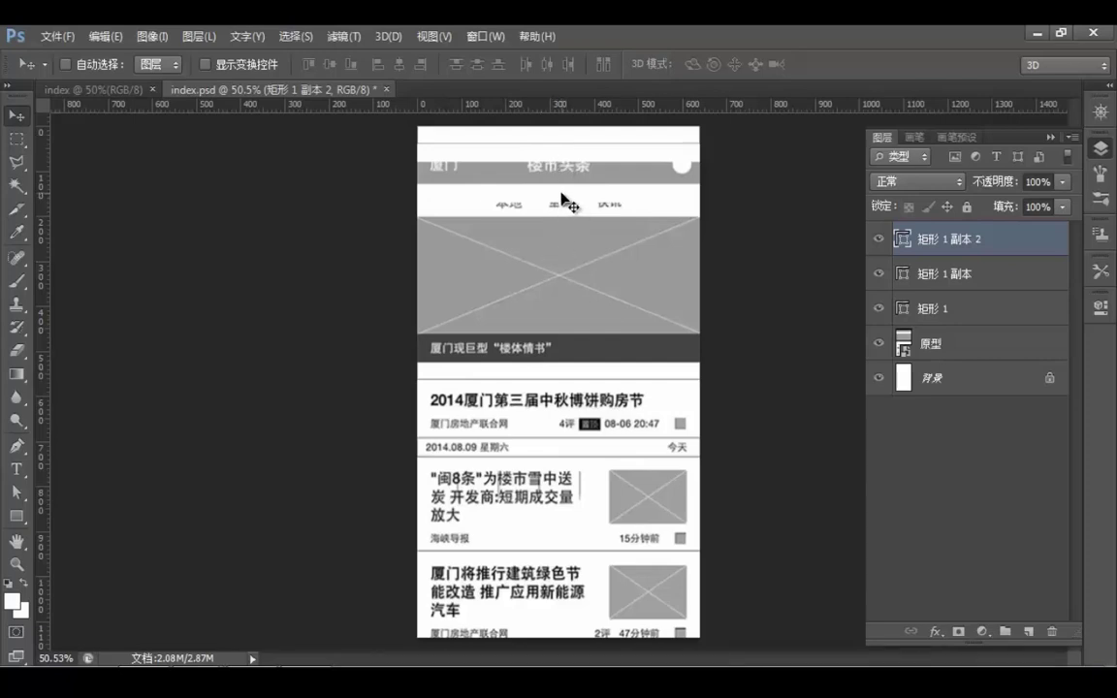
drag(562, 201, 572, 388)
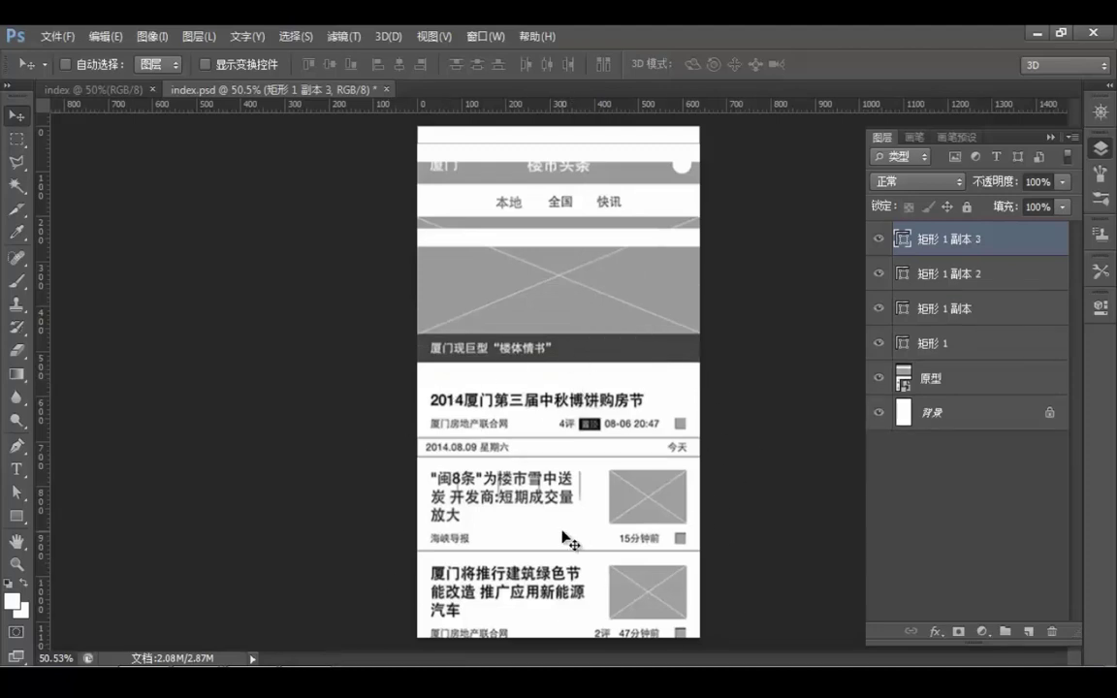
Select the rectangle strip over the header bar on the canvas and duplicate it onto the 本地/全国/快讯 category row
ctrl+click(567, 138)
ctrl+click(564, 155)
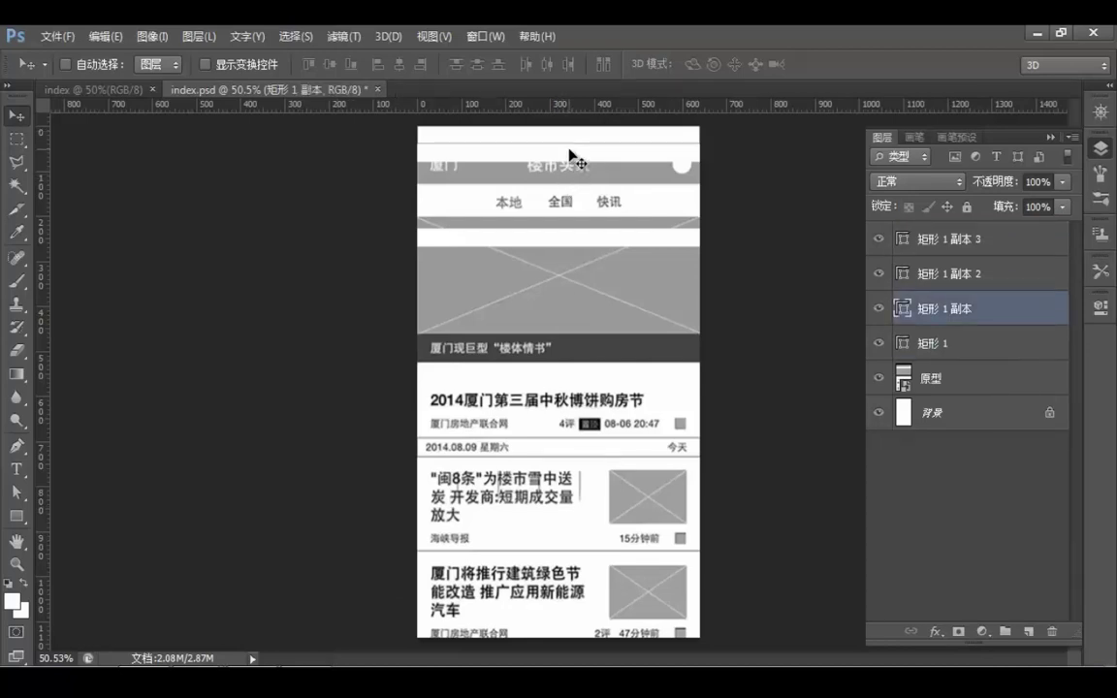
ctrl+click(651, 196)
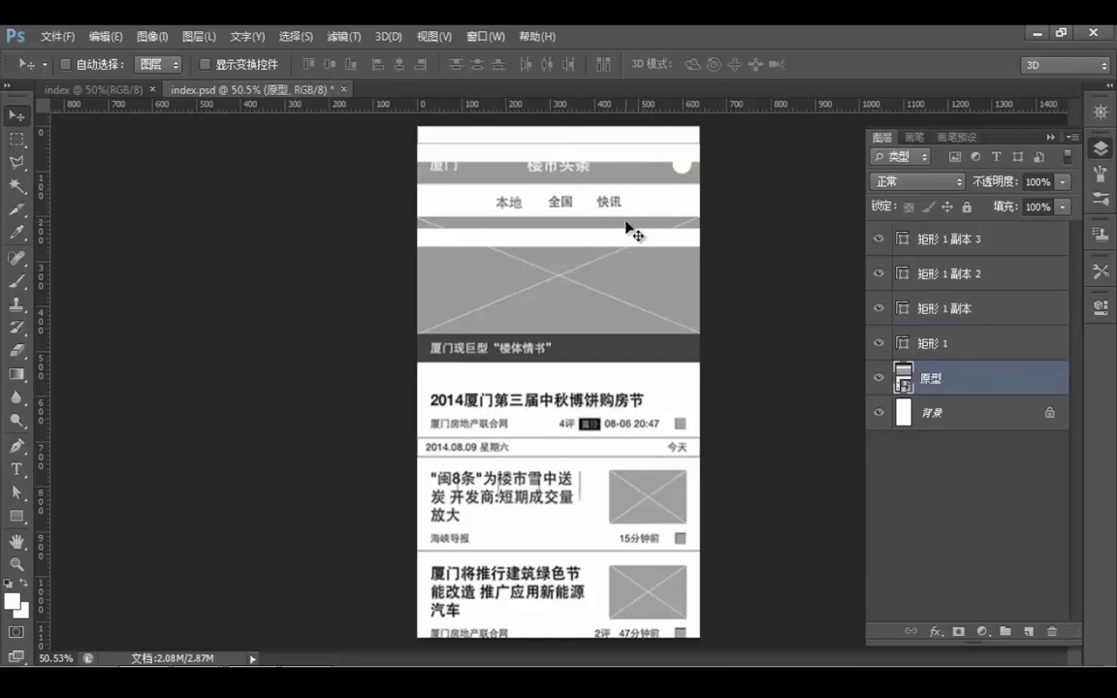
ctrl+click(623, 218)
ctrl+click(628, 153)
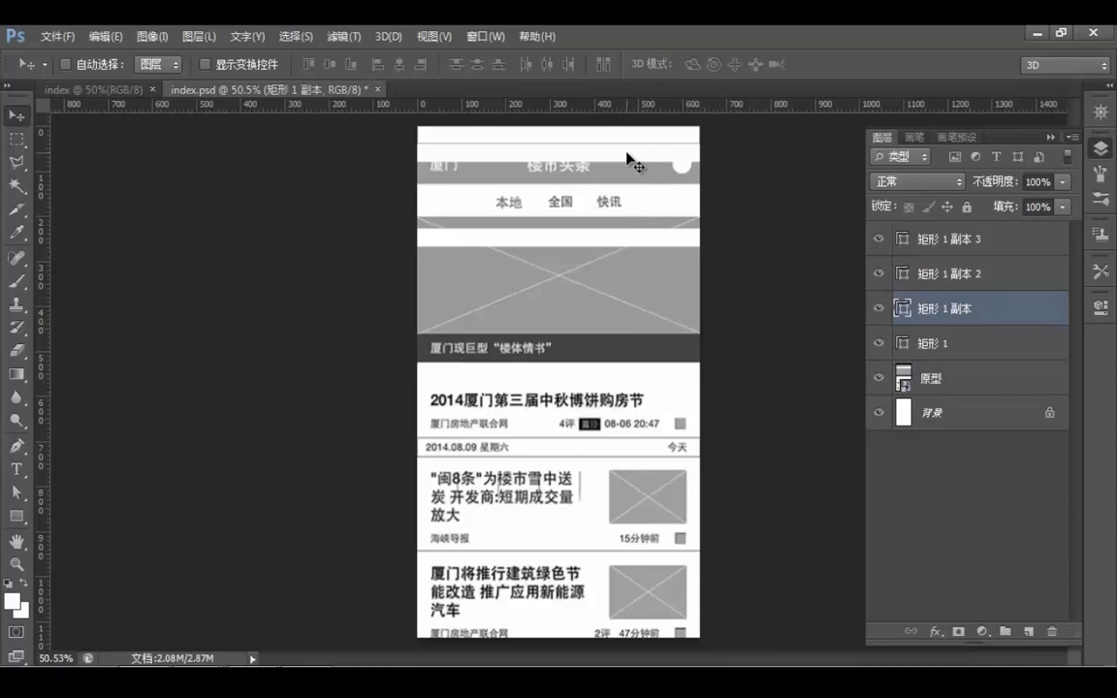
drag(619, 157, 617, 209)
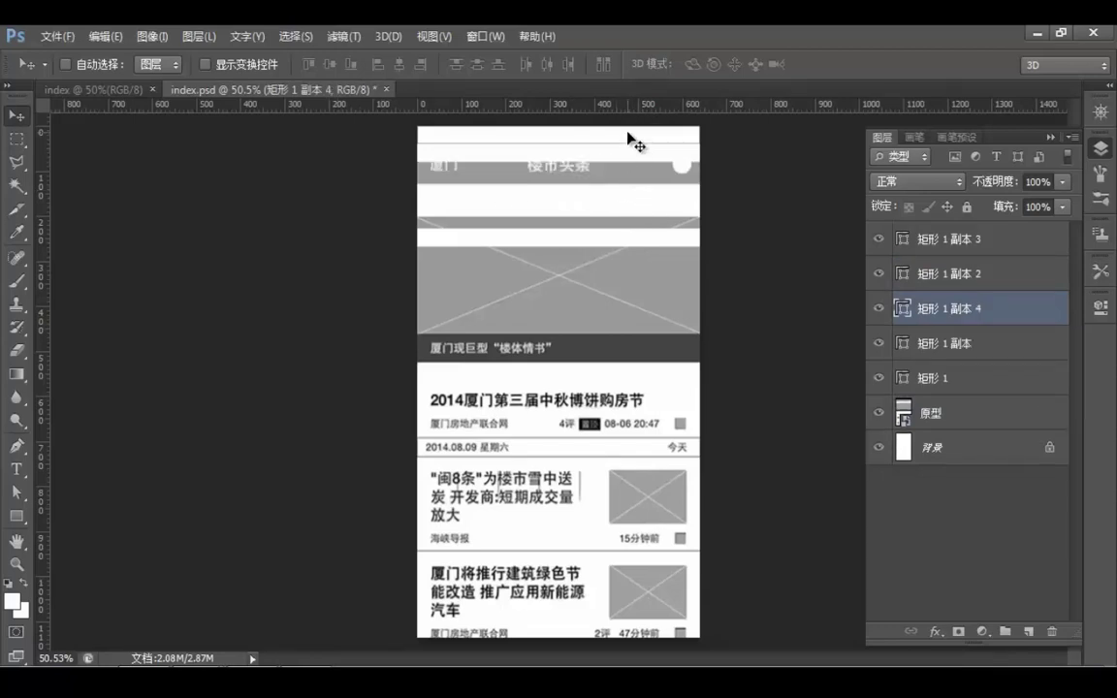
Select the rectangle strips one after another on the canvas, ending with the one below the banner caption
ctrl+click(628, 158)
ctrl+click(629, 187)
ctrl+click(628, 192)
ctrl+click(628, 239)
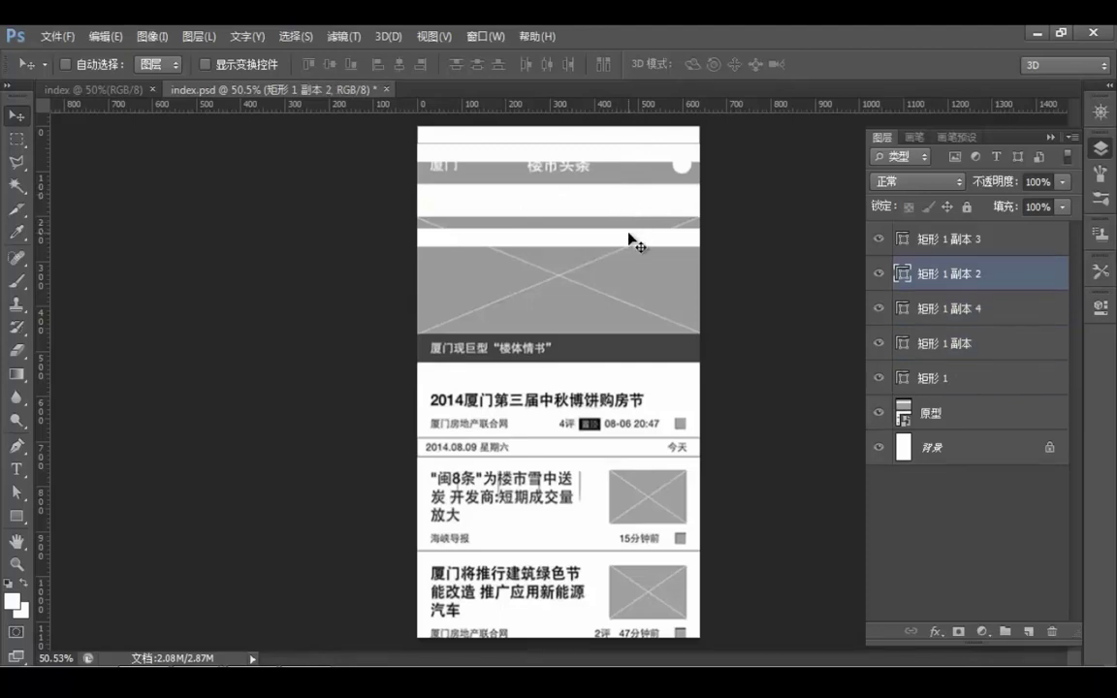
ctrl+click(638, 378)
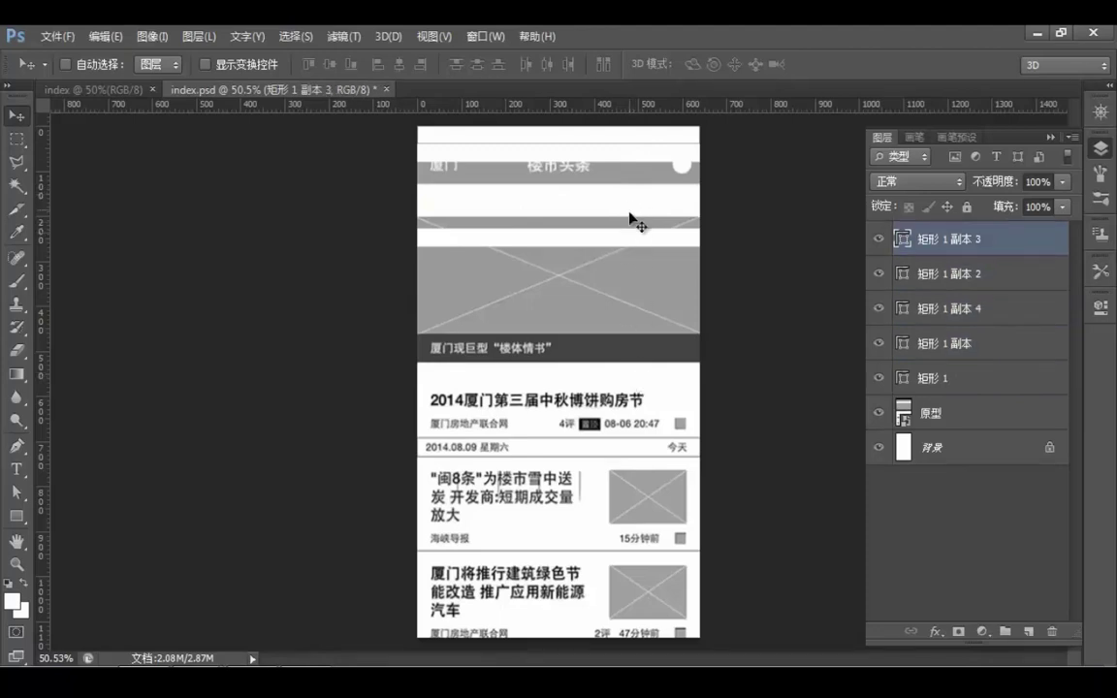
Stretch the white rectangle over the header bar downward until it covers the 楼市头条 title and nearly all of the bar
ctrl+click(617, 152)
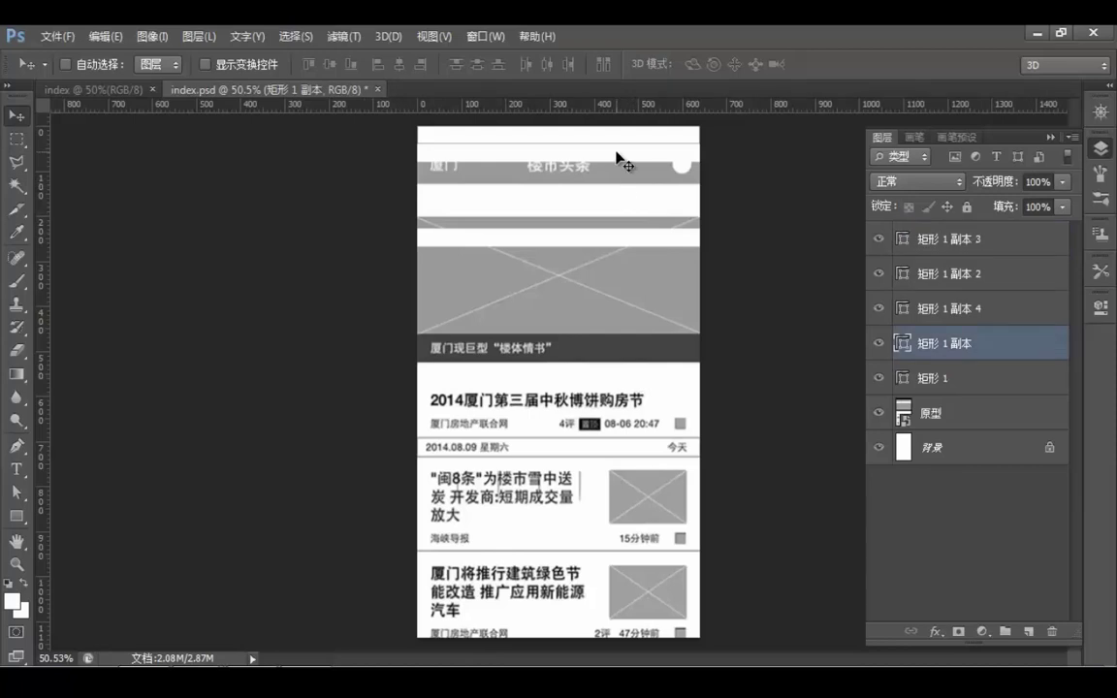
key(ctrl+t)
drag(570, 161, 582, 181)
key(Return)
Stretch the rectangle across the banner image down past its caption and slightly upward to cover the whole banner area
ctrl+click(595, 204)
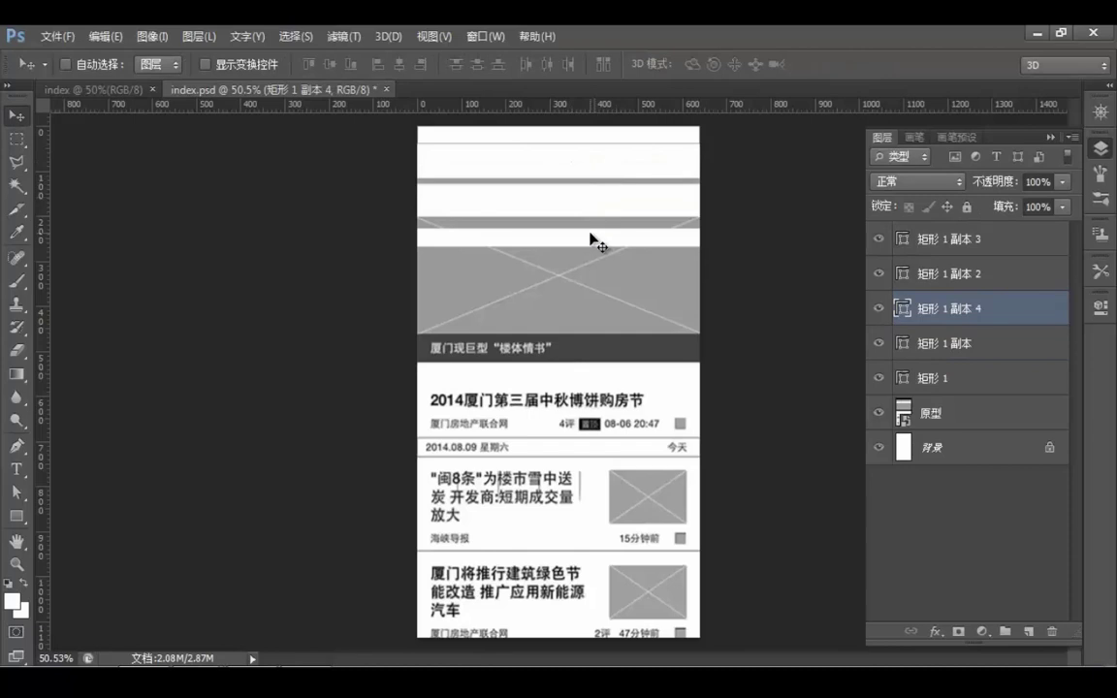
ctrl+click(591, 238)
key(ctrl+t)
drag(559, 244, 559, 365)
drag(558, 228, 558, 221)
key(Return)
Stretch the rectangle below the banner down to the canvas bottom, covering the news list, and shift it slightly lower
ctrl+click(554, 381)
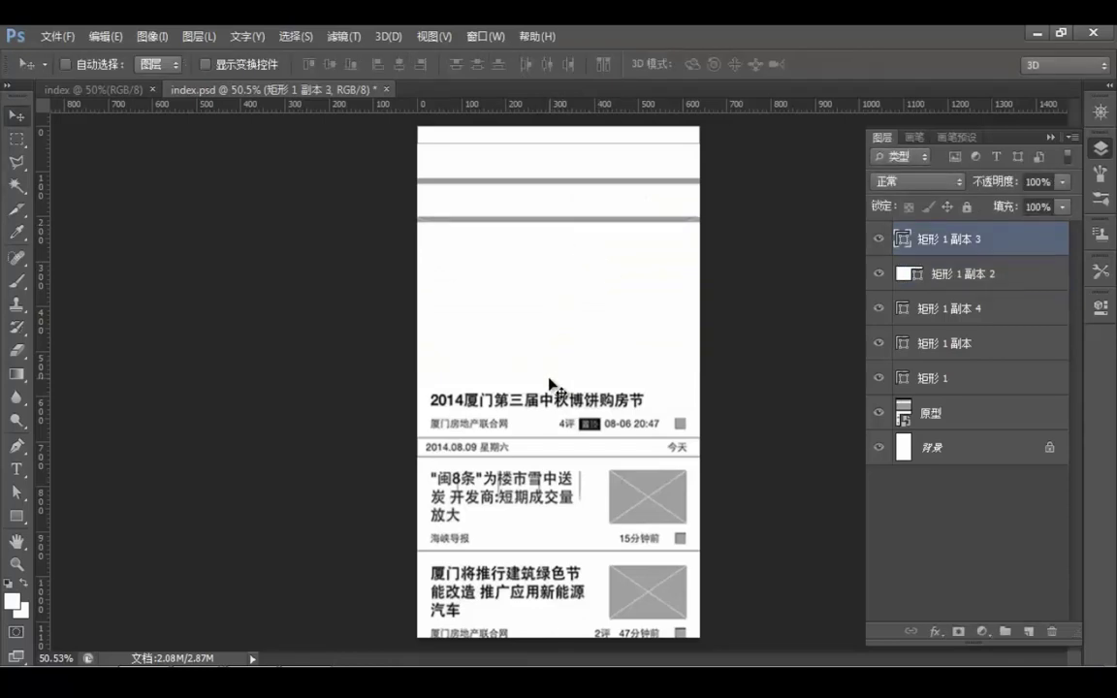
key(ctrl+t)
drag(558, 385, 556, 651)
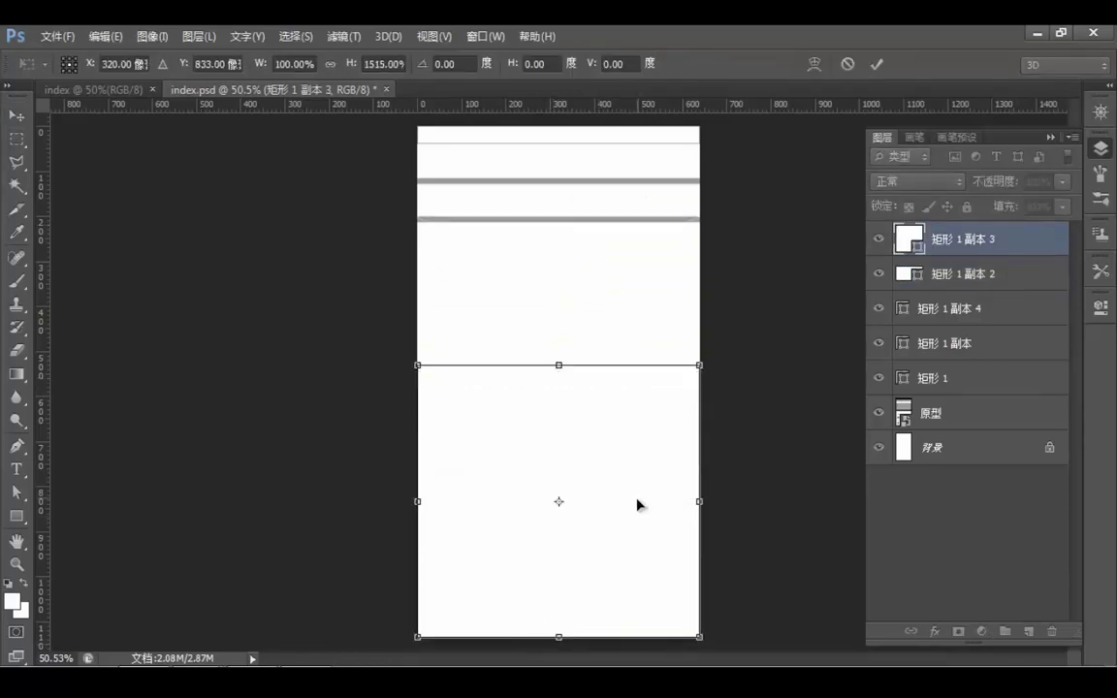
key(Return)
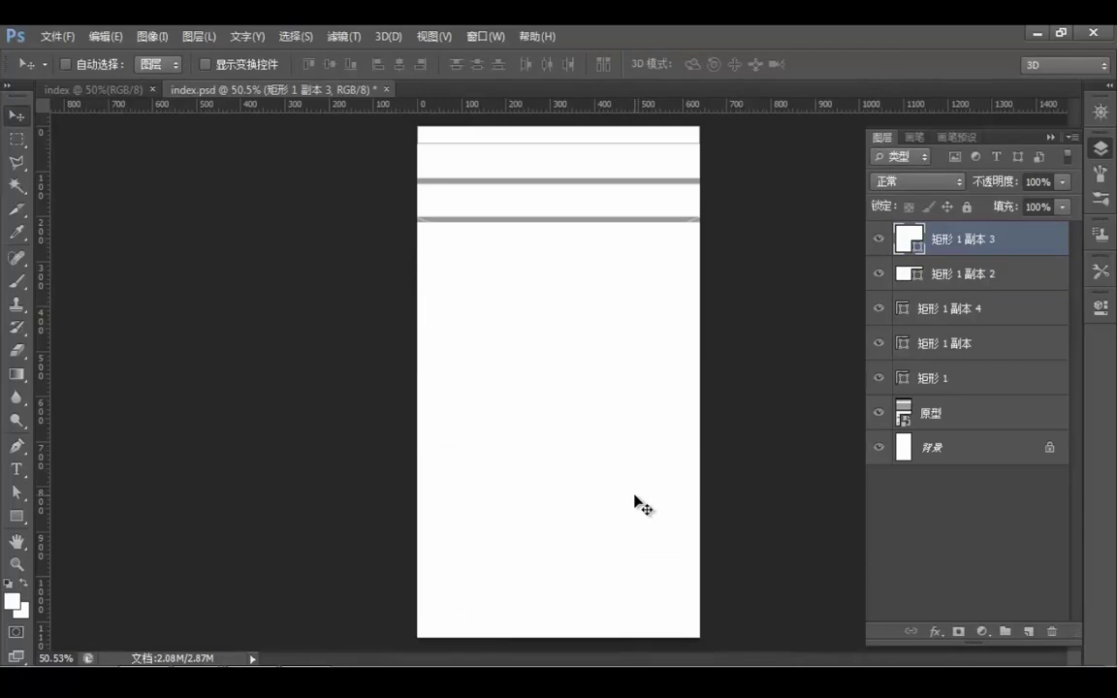
drag(643, 466, 641, 479)
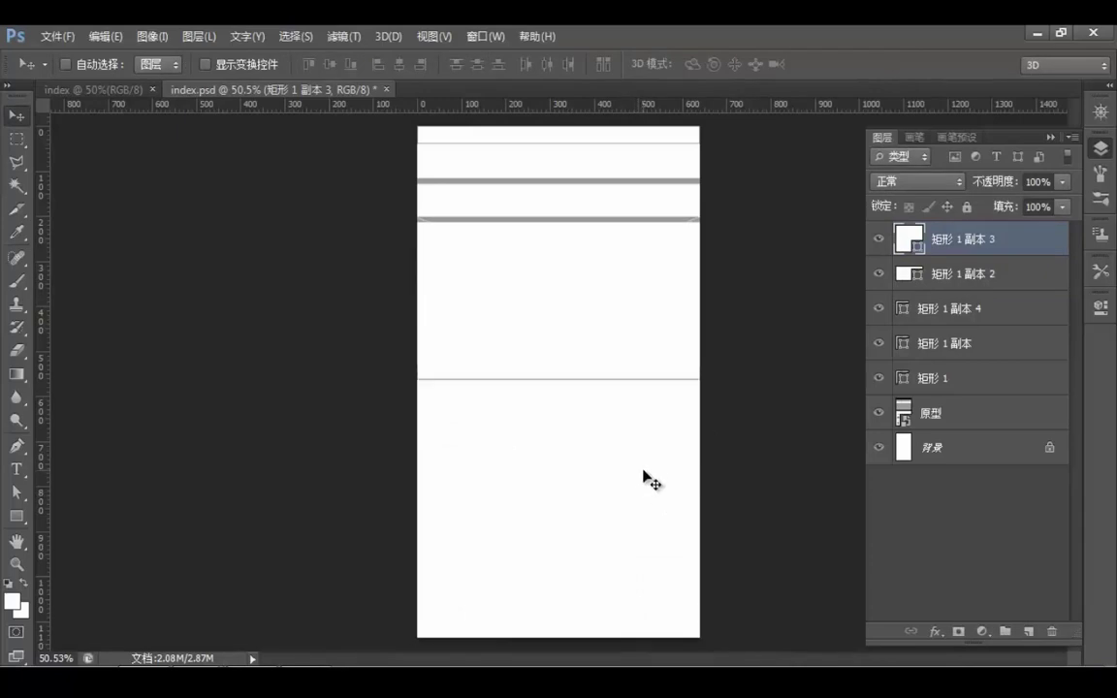
Select the banner rectangle and save index.psd with maximum compatibility
ctrl+click(589, 326)
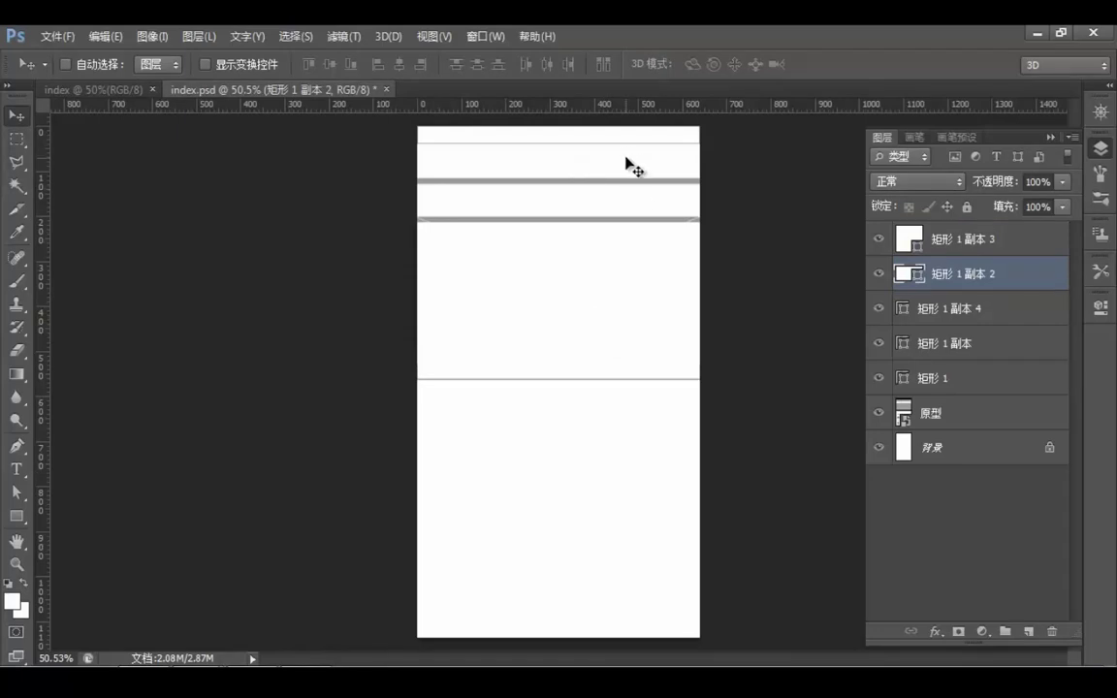
key(ctrl+s)
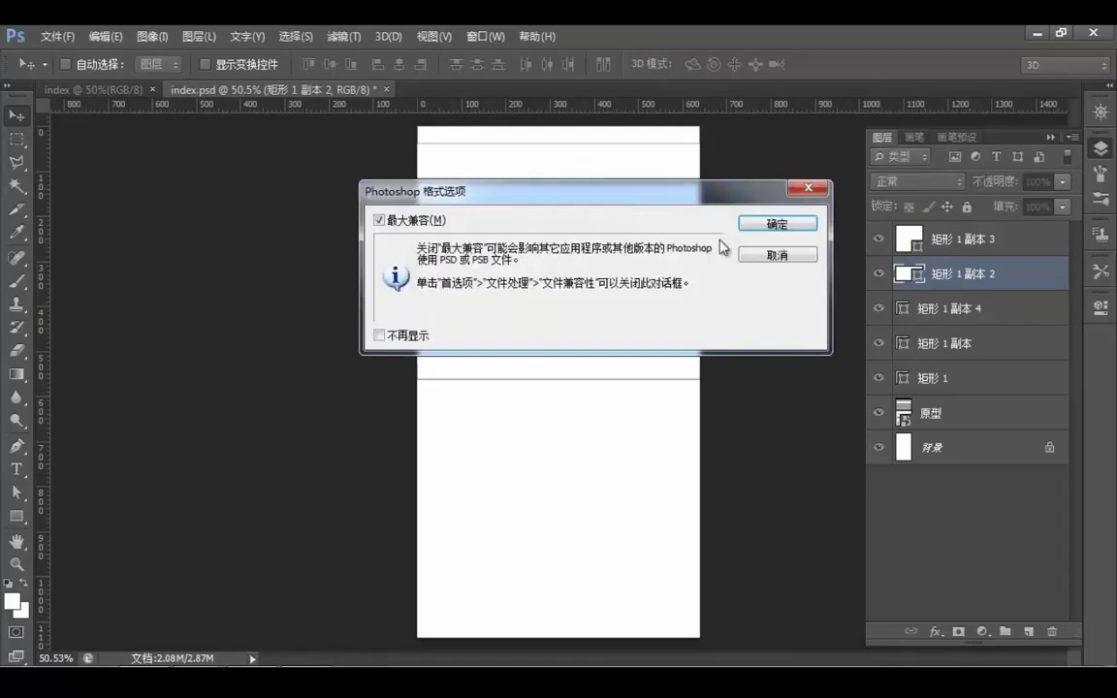
click(765, 224)
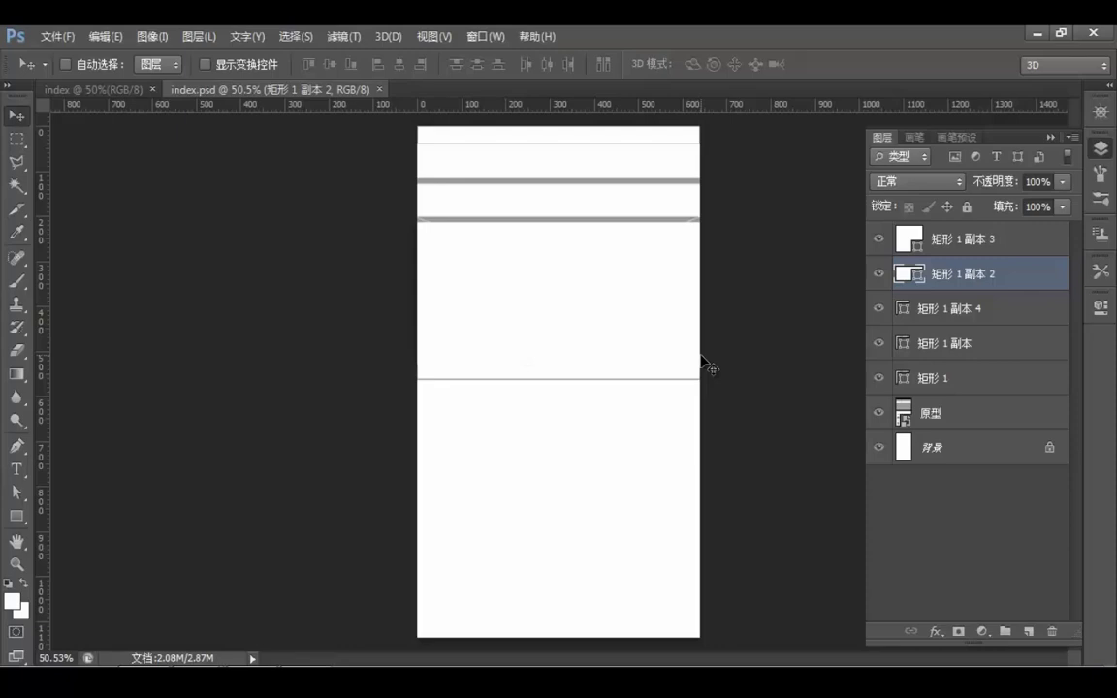
Switch to the file explorer and open the 名品 folder inside APP1
mouse_move(403, 666)
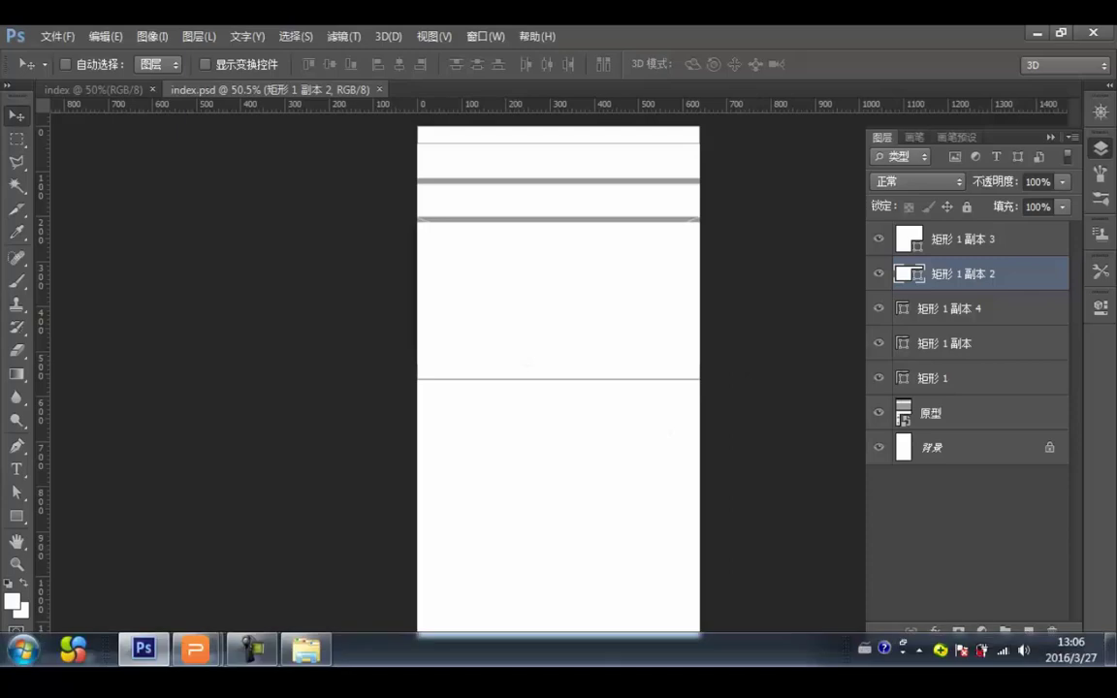
mouse_move(306, 650)
click(306, 547)
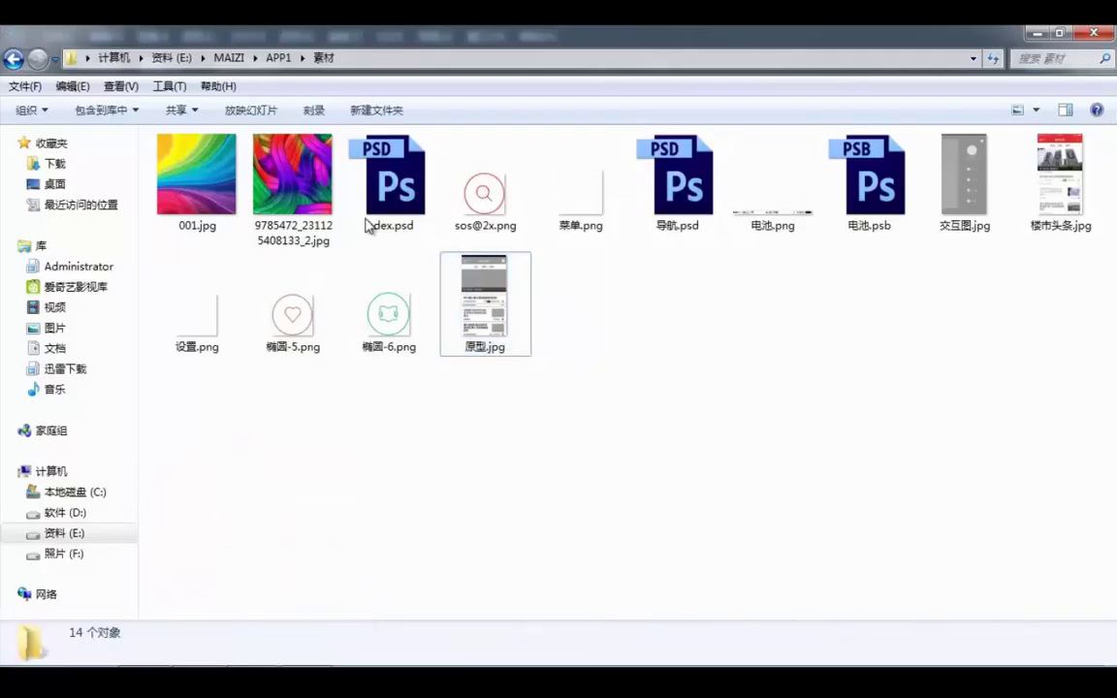
click(278, 58)
click(301, 194)
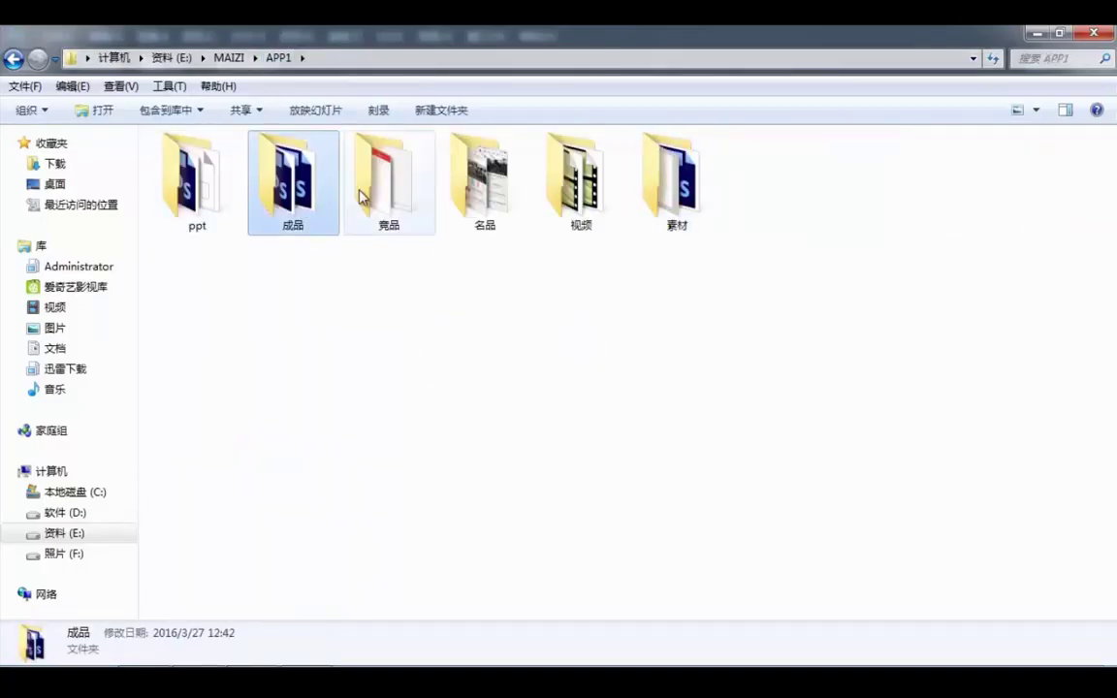
click(335, 174)
double_click(434, 180)
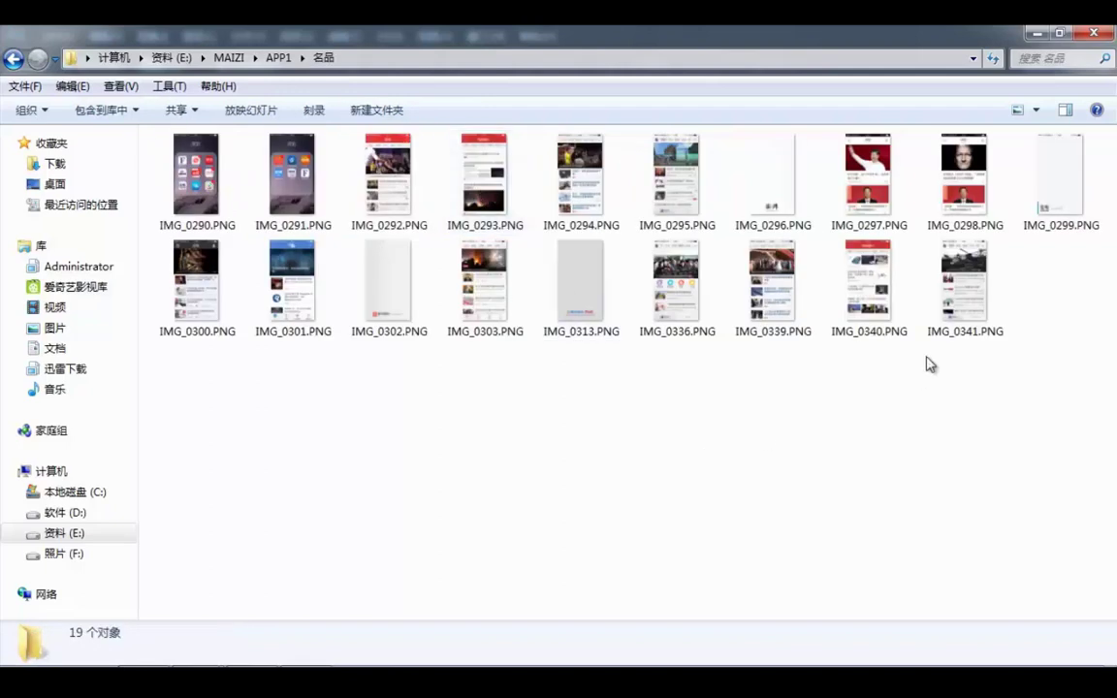
Place the IMG_0340.PNG and IMG_0303.PNG screenshots into index.psd at full size
click(873, 310)
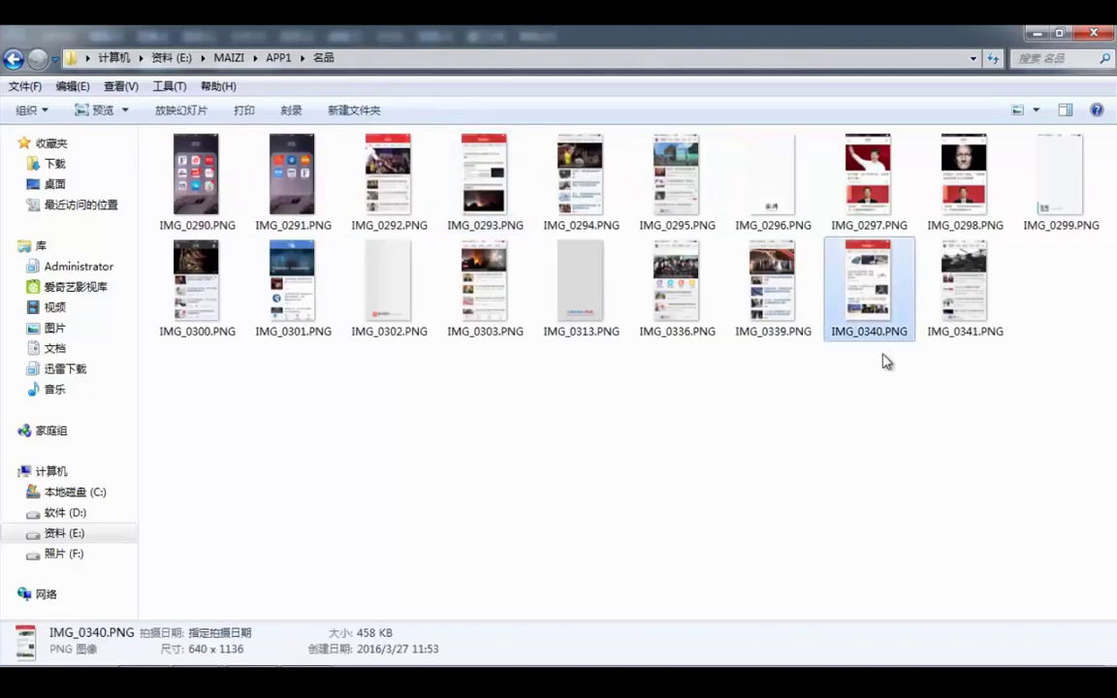
ctrl+click(482, 308)
drag(482, 308, 654, 375)
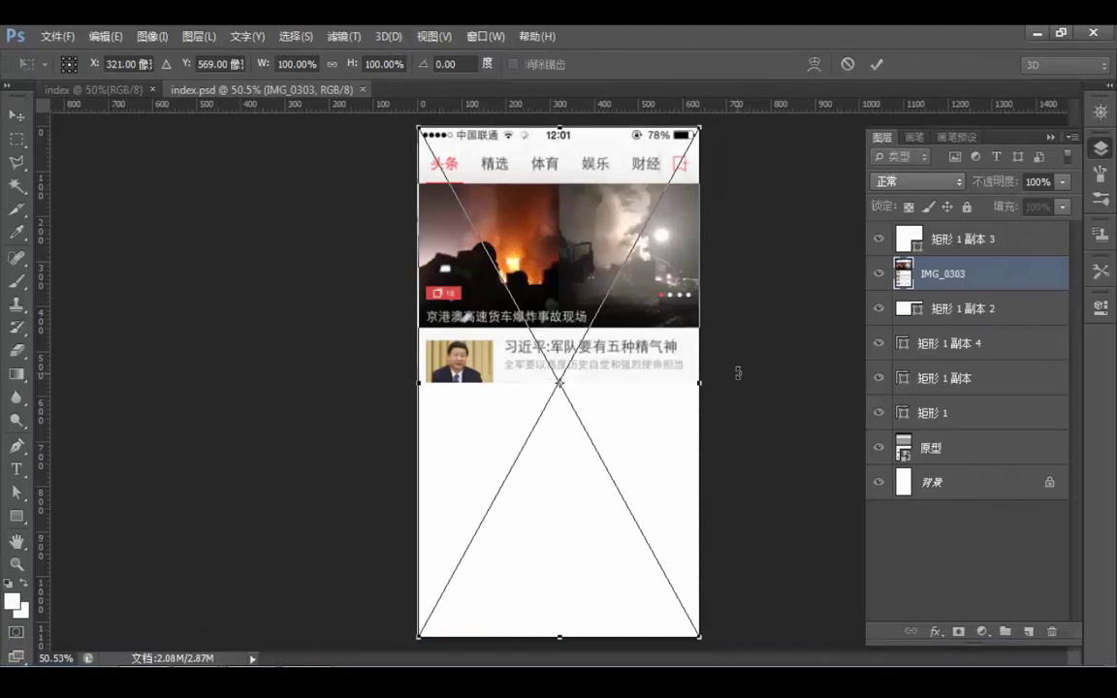
key(Return)
key(Return)
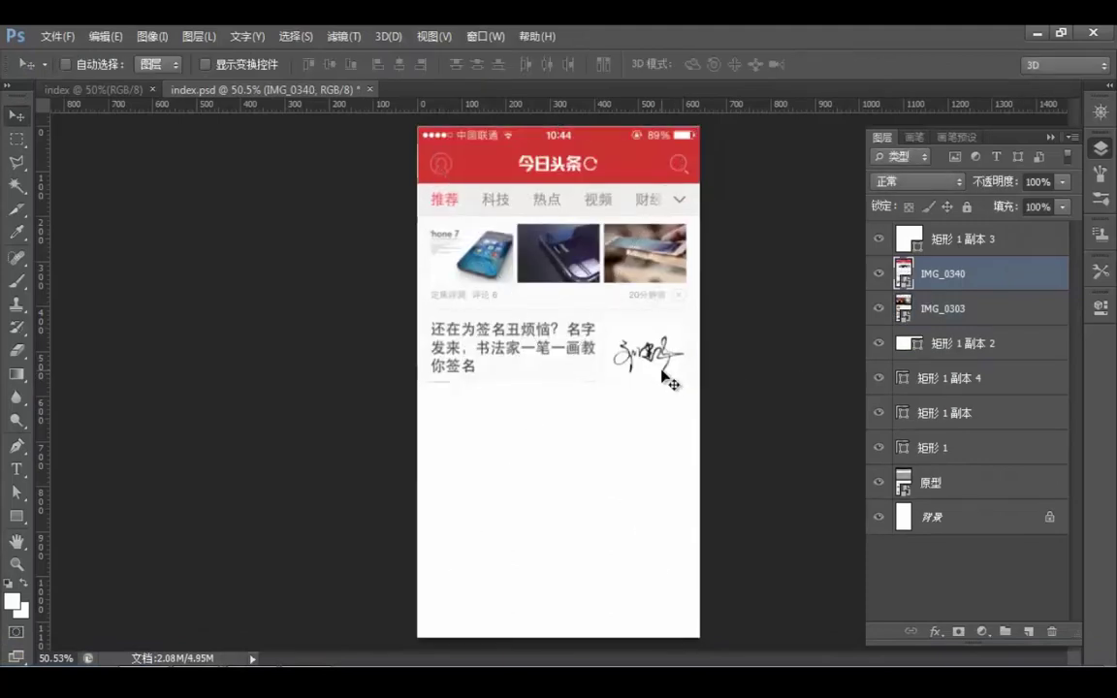
Bring the IMG_0340 and IMG_0303 layers above all rectangles and align both with the canvas edges
shift+click(970, 309)
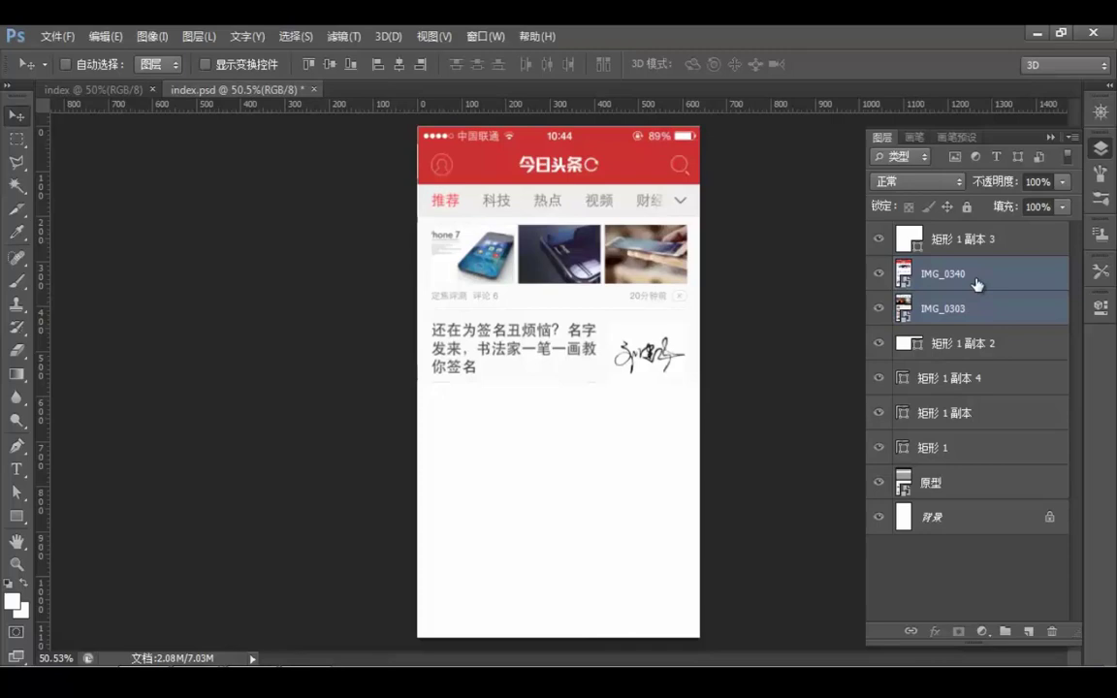
key(ctrl+bracketright)
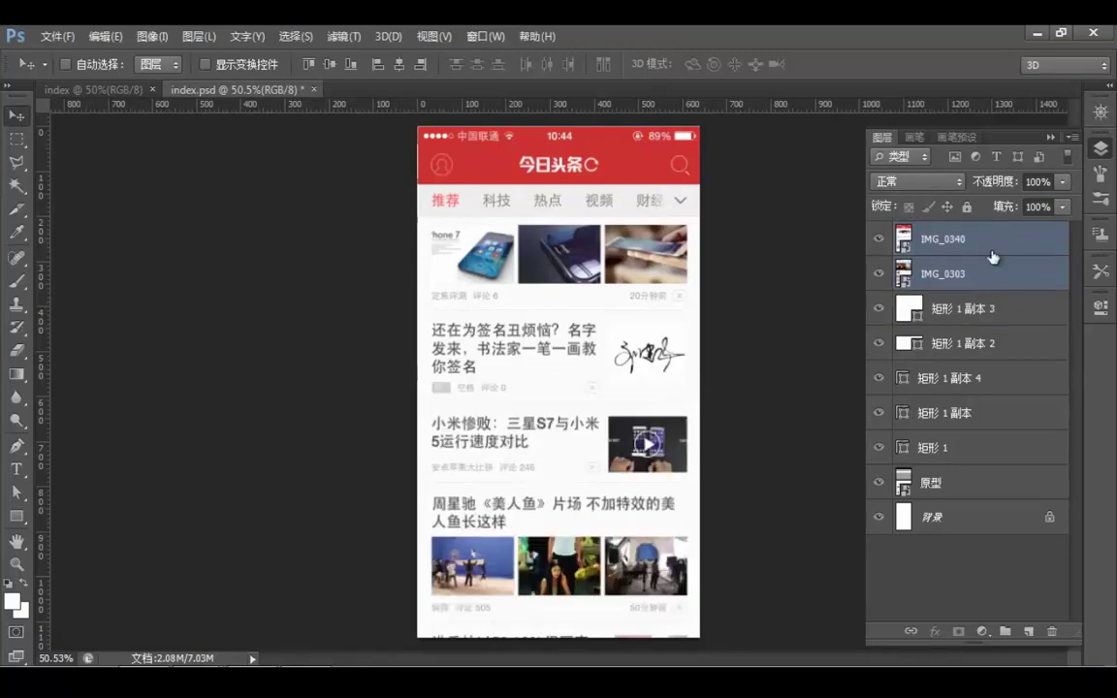
key(ctrl+a)
click(378, 65)
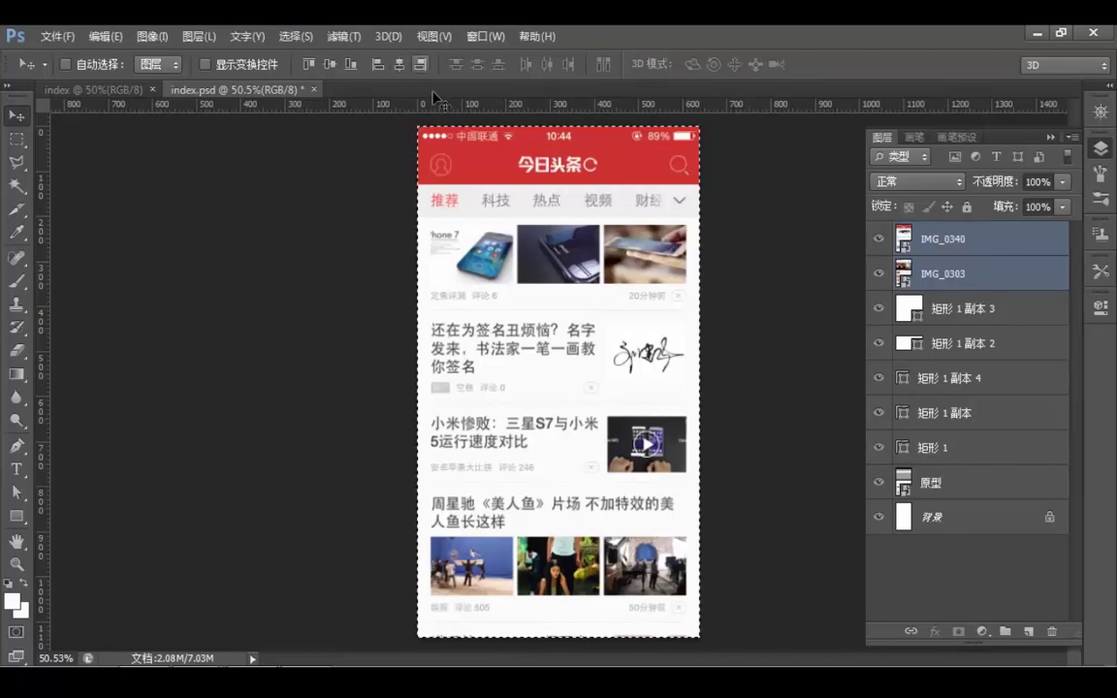
click(350, 64)
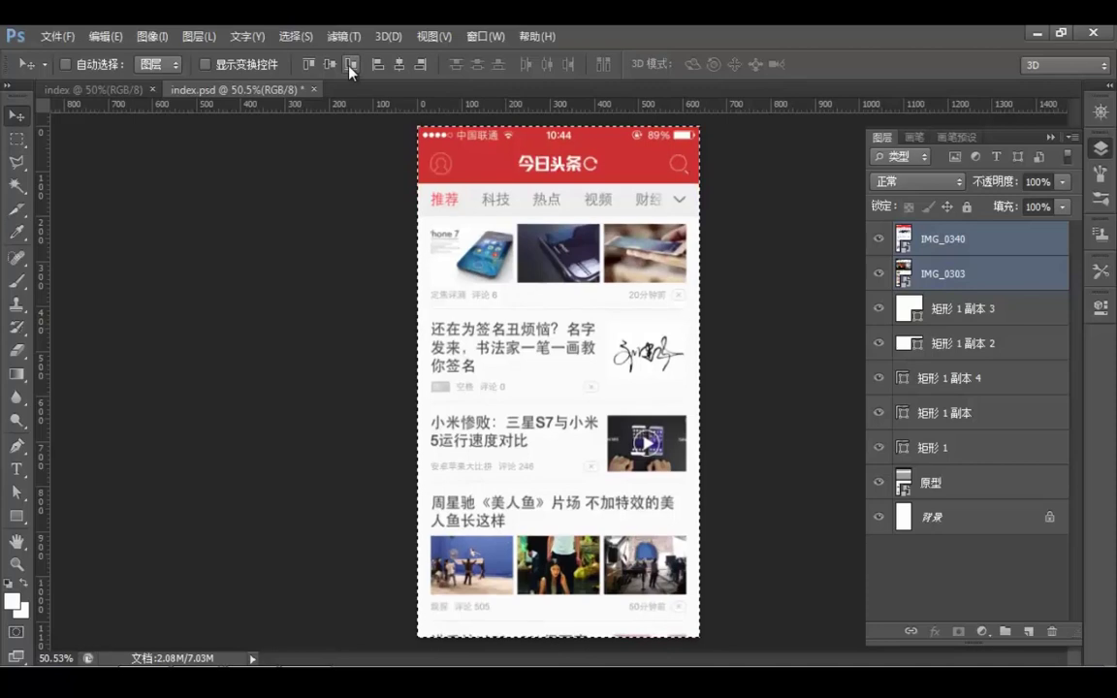
key(ctrl+d)
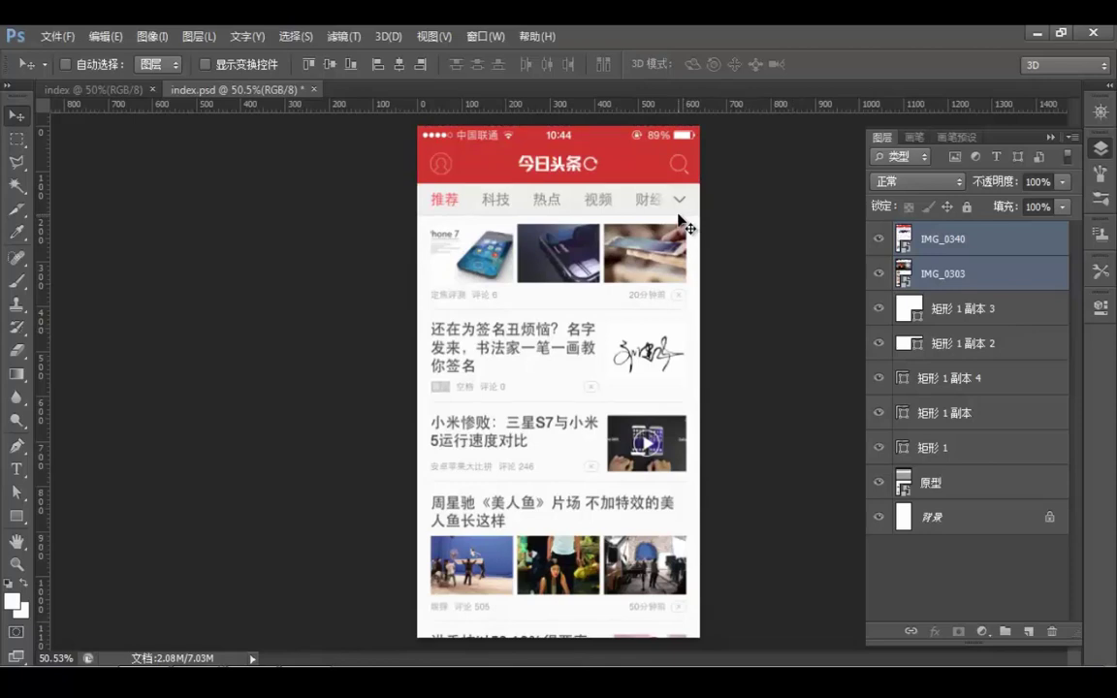
Toggle the visibility of IMG_0340 and IMG_0303 to compare the reference screens with the rectangle layout, ending with both shown
click(938, 246)
click(944, 270)
click(944, 246)
click(878, 240)
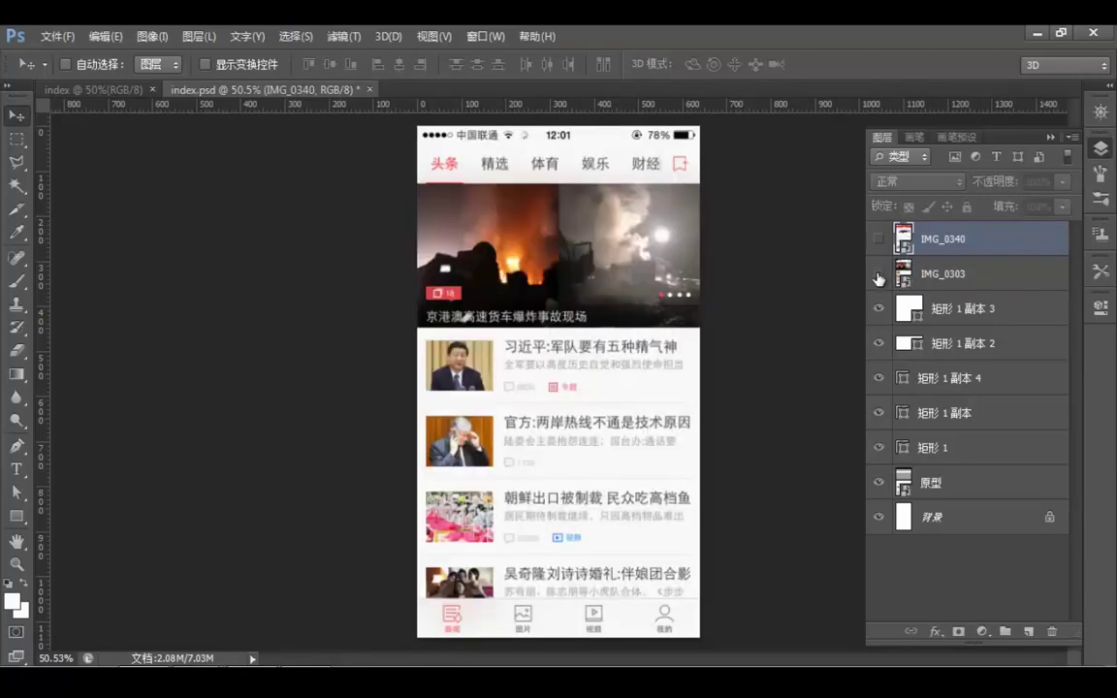
click(879, 276)
click(879, 276)
click(879, 277)
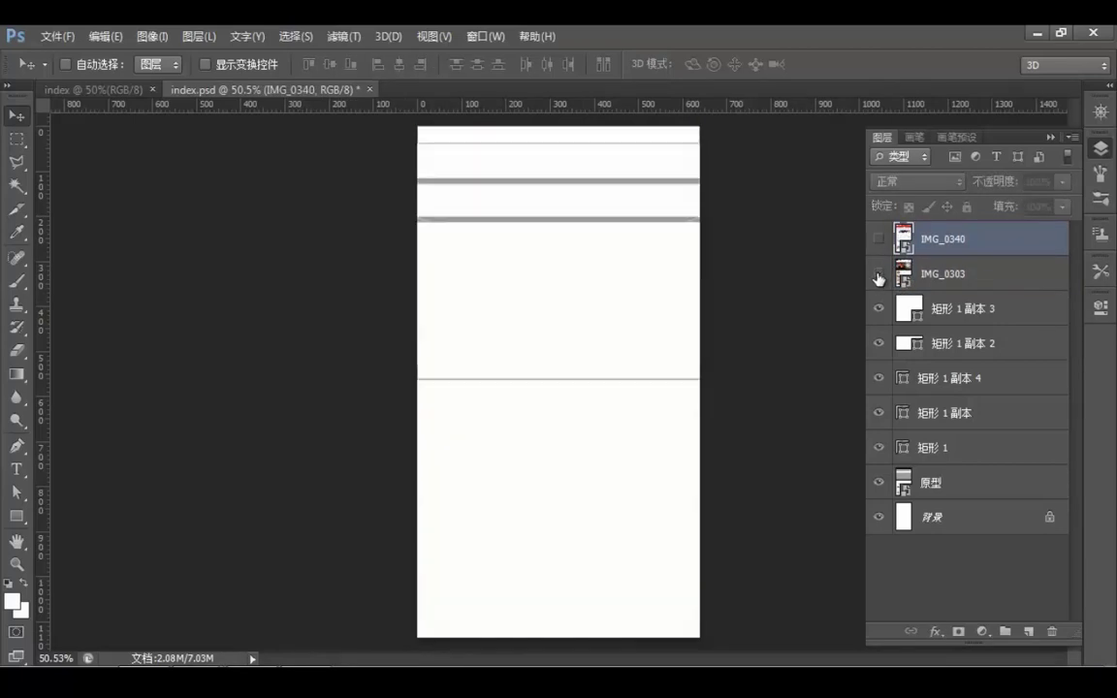
click(879, 277)
click(879, 278)
click(878, 278)
click(879, 240)
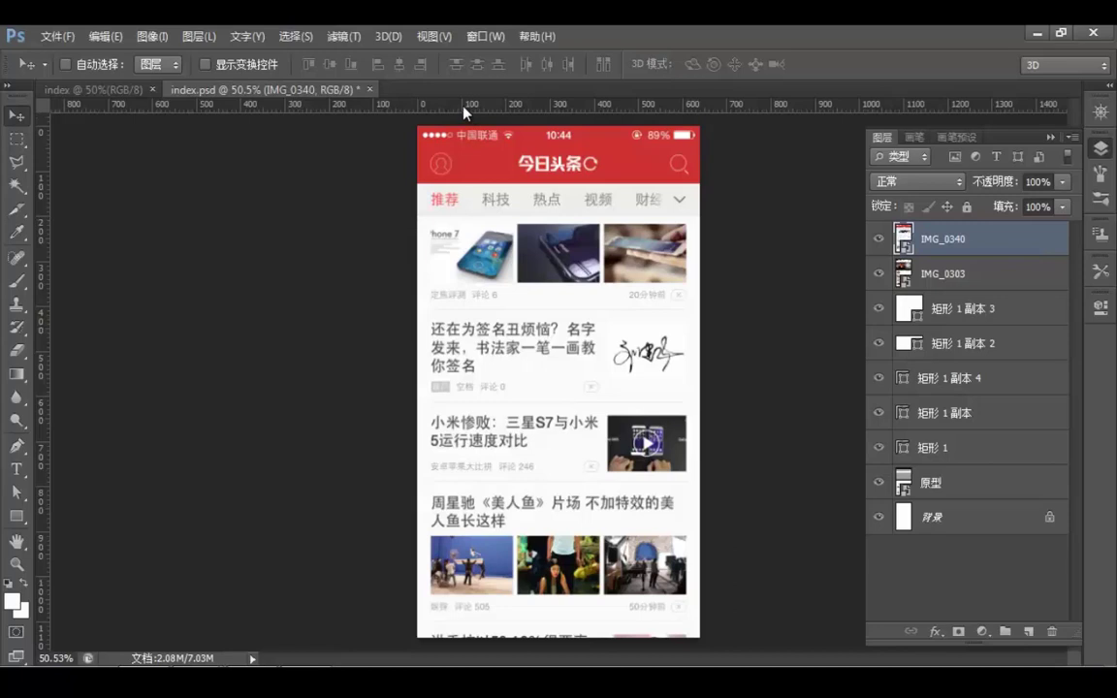
Place a horizontal guide along the bottom edge of the red header bar in the IMG_0340 screenshot
ctrl+click(610, 135)
ctrl+click(566, 210)
drag(553, 136, 537, 302)
drag(425, 473, 433, 364)
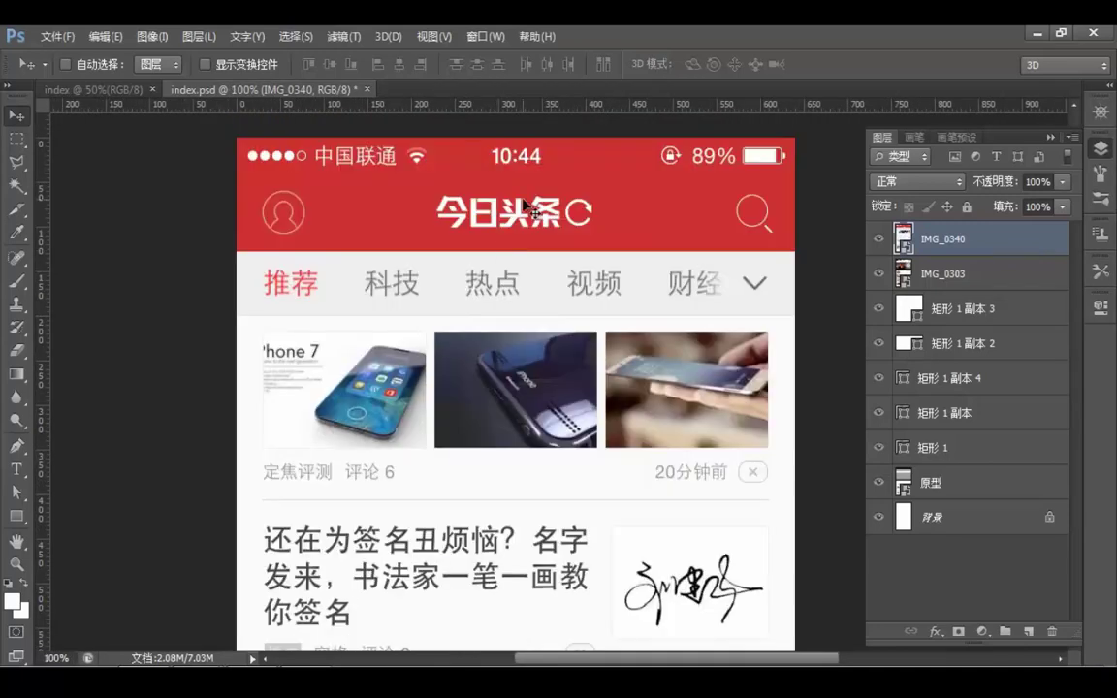
drag(529, 147, 497, 308)
ctrl+click(452, 263)
ctrl+click(452, 264)
ctrl+click(452, 264)
drag(351, 301, 424, 300)
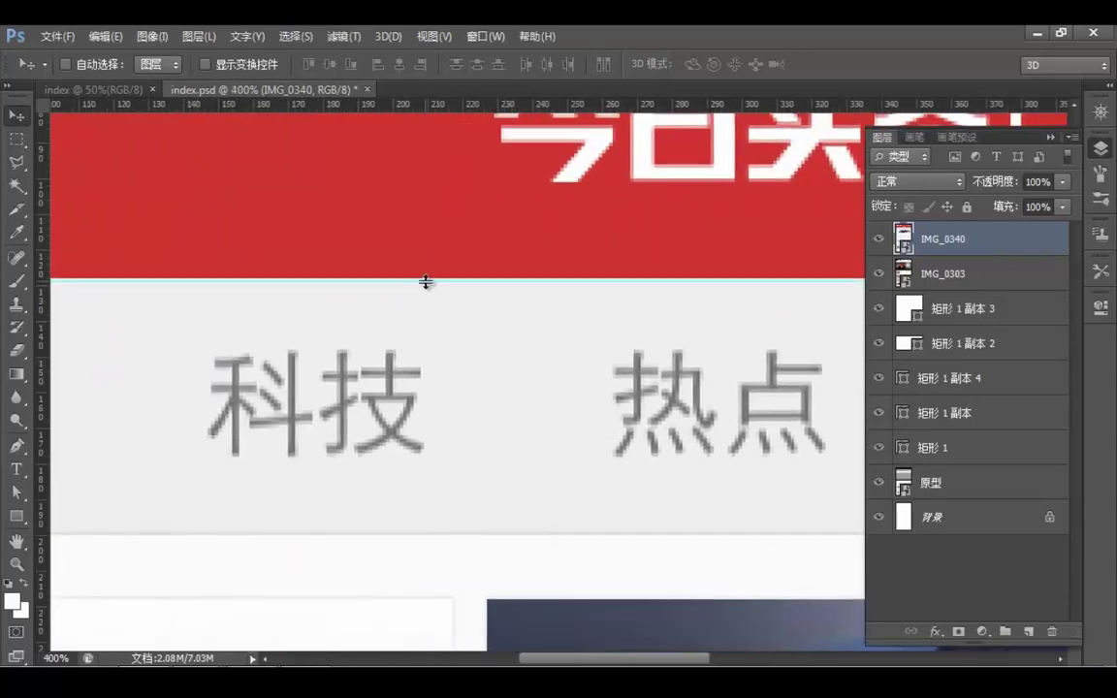
drag(424, 279, 470, 293)
Add a second horizontal guide along the bottom edge of the grey category row below the header
scroll(398, 257, up, 2)
scroll(430, 278, up, 1)
drag(395, 428, 543, 234)
drag(489, 107, 487, 547)
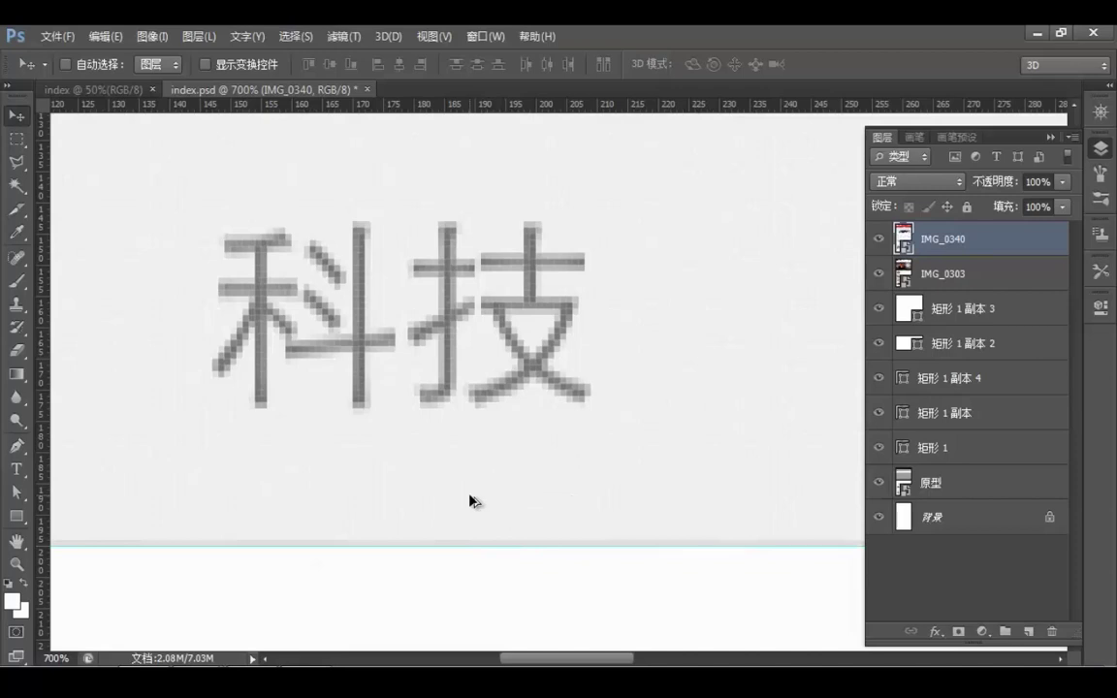
Hide IMG_0340 and move the IMG_0303 screenshot down so its category tabs sit roughly between the two guides
key(ctrl+1)
drag(362, 377, 504, 268)
drag(553, 356, 549, 378)
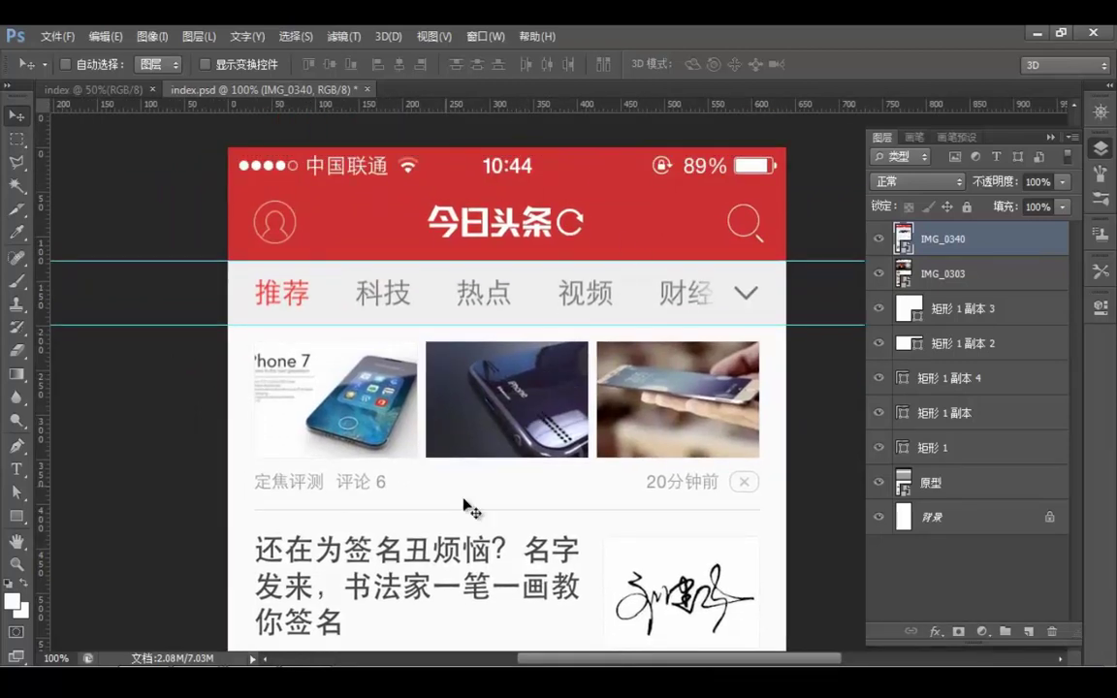
drag(516, 455, 521, 411)
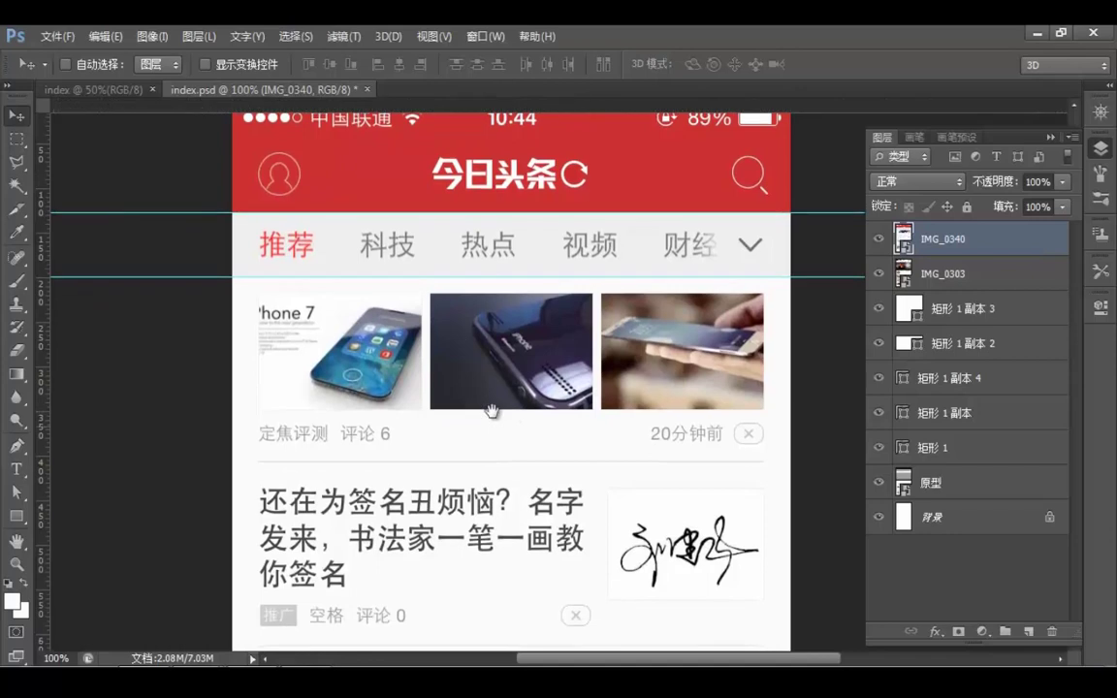
drag(443, 386, 443, 351)
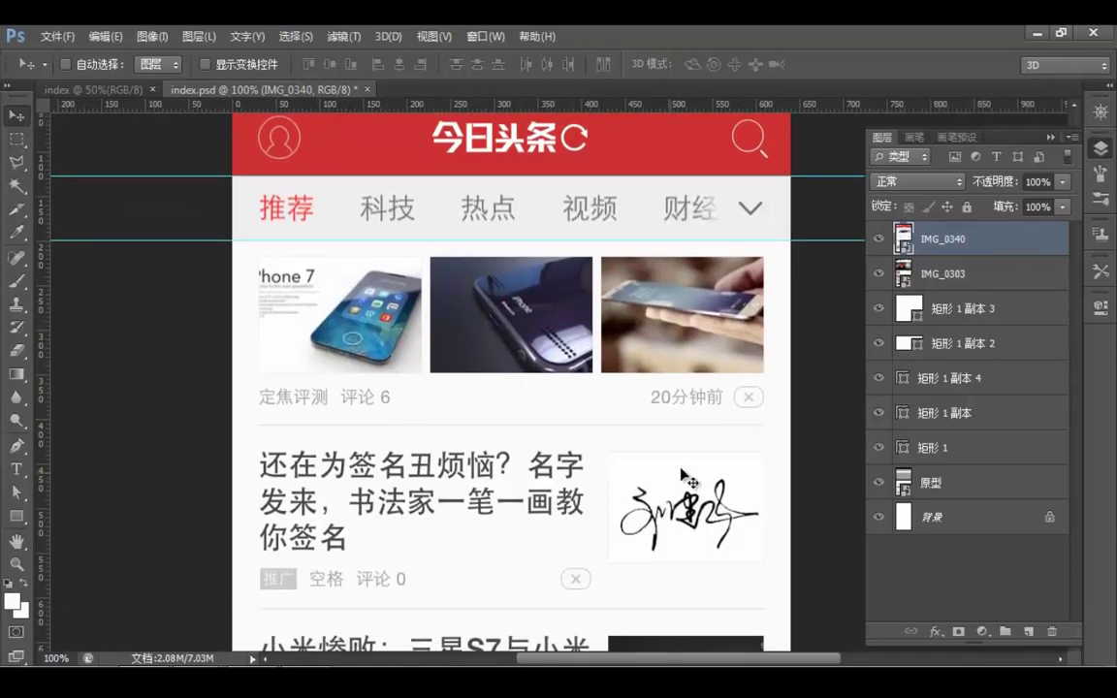
click(879, 239)
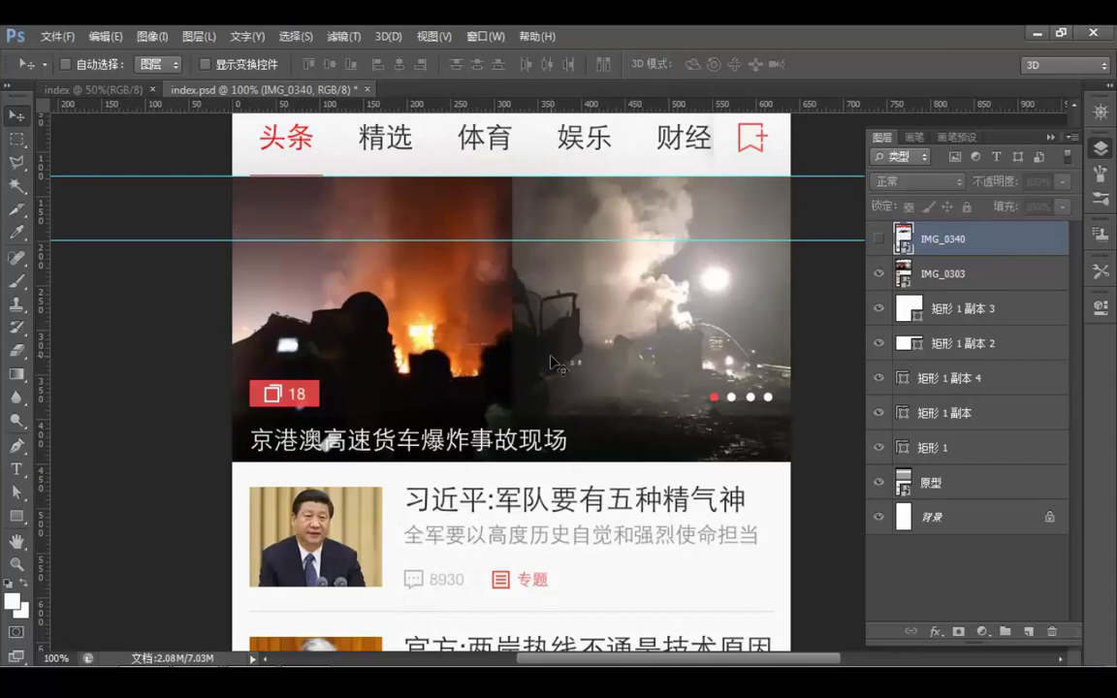
ctrl+click(527, 312)
drag(551, 310, 551, 366)
drag(632, 242, 631, 316)
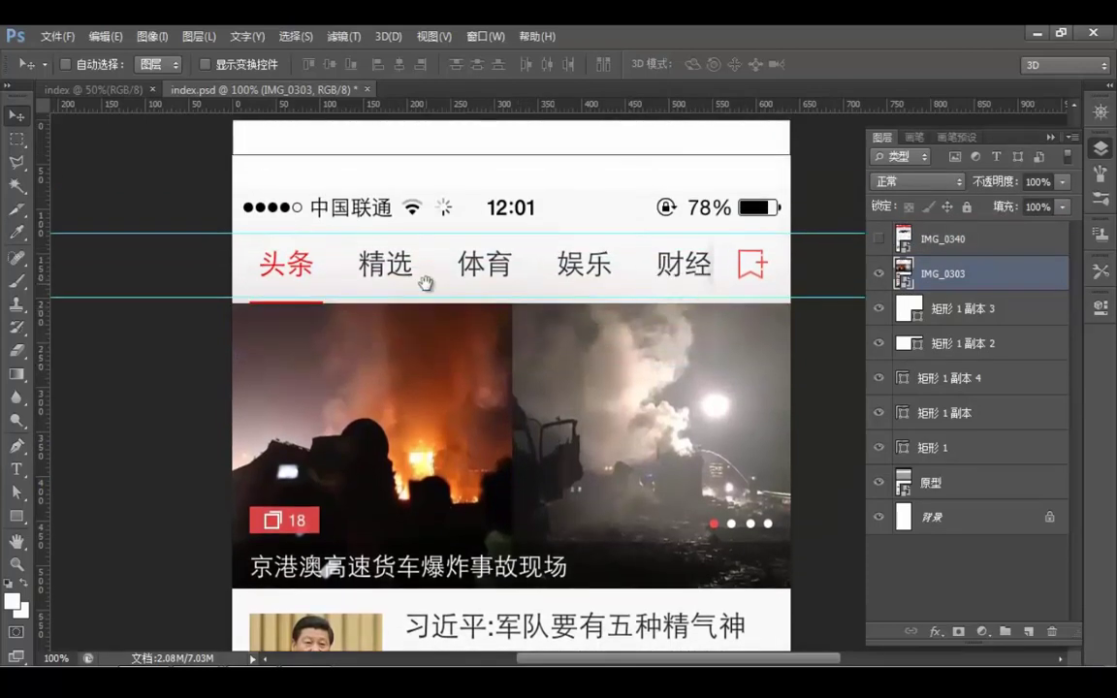
Nudge the IMG_0303 layer vertically until the bottom edge of its tab bar sits on the lower guide
ctrl+click(426, 285)
ctrl+click(427, 285)
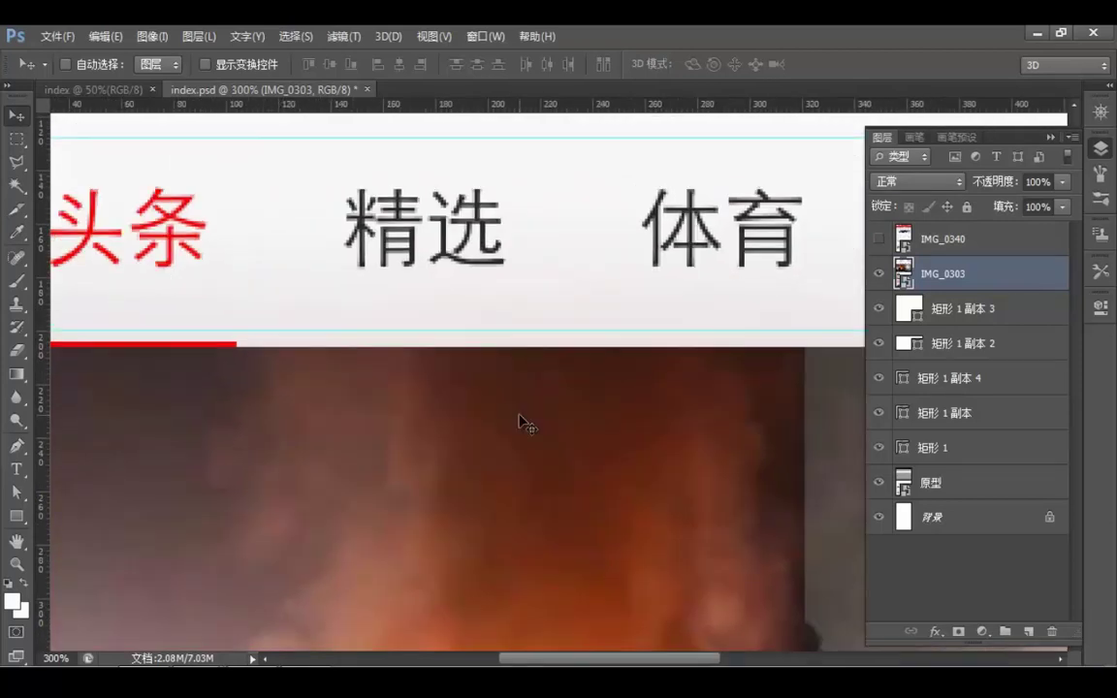
key(Up)
key(Up)
key(Up)
key(Up)
key(Up)
key(Up)
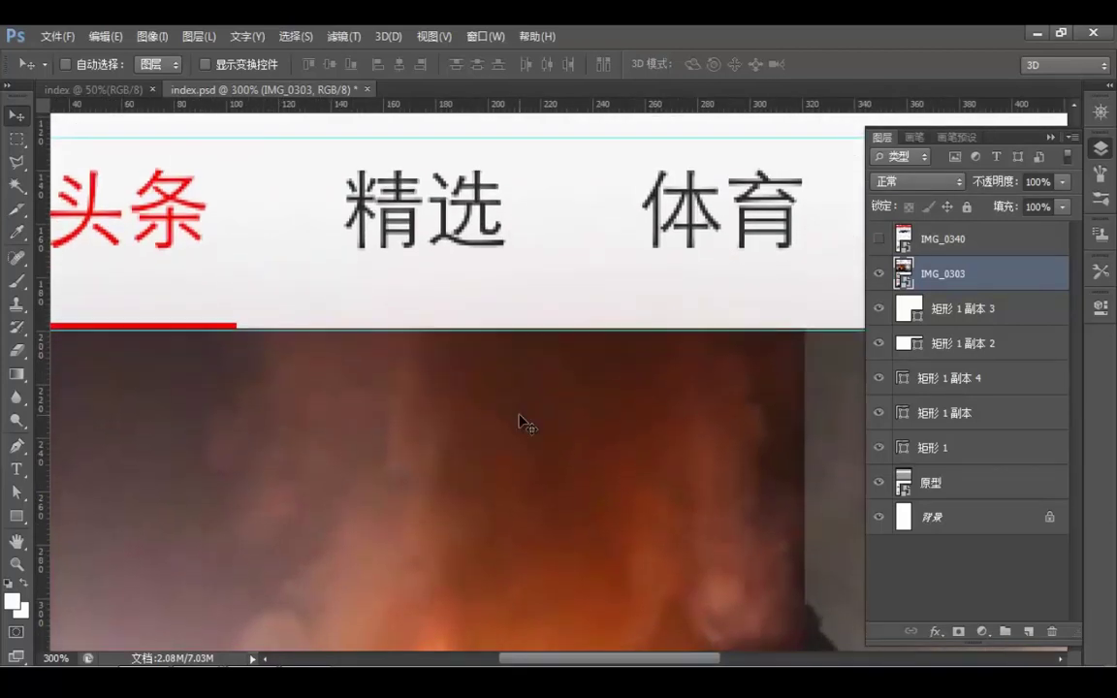
key(Down)
key(Down)
key(Up)
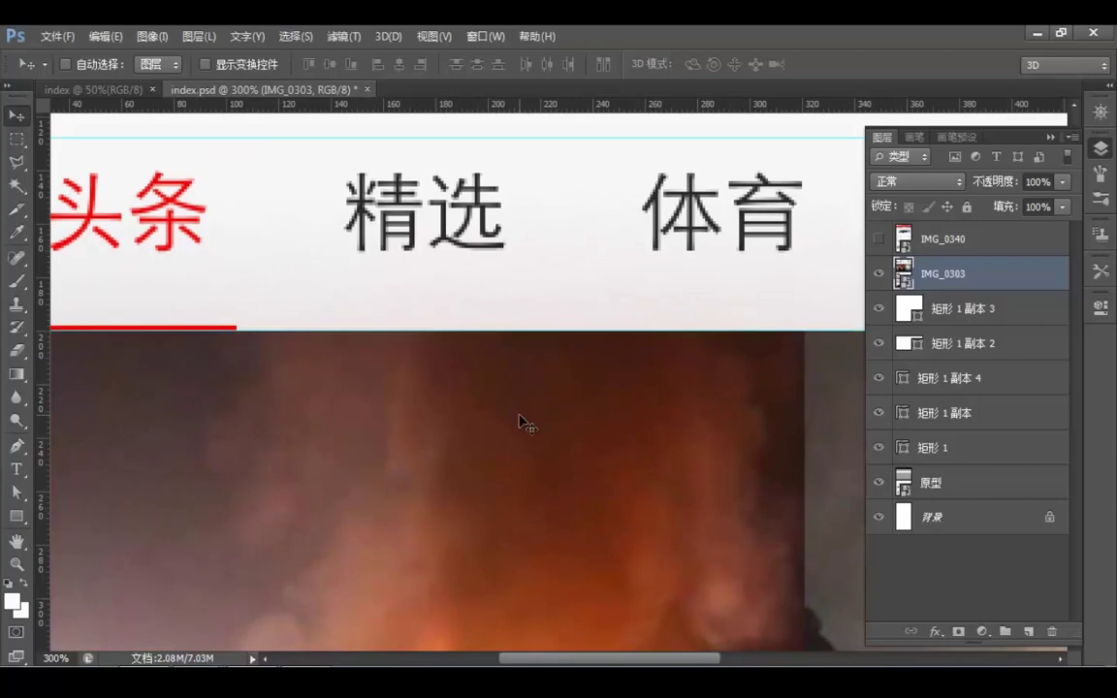
Place a horizontal guide along the bottom edge of the large banner photo in the IMG_0303 screenshot
key(ctrl+1)
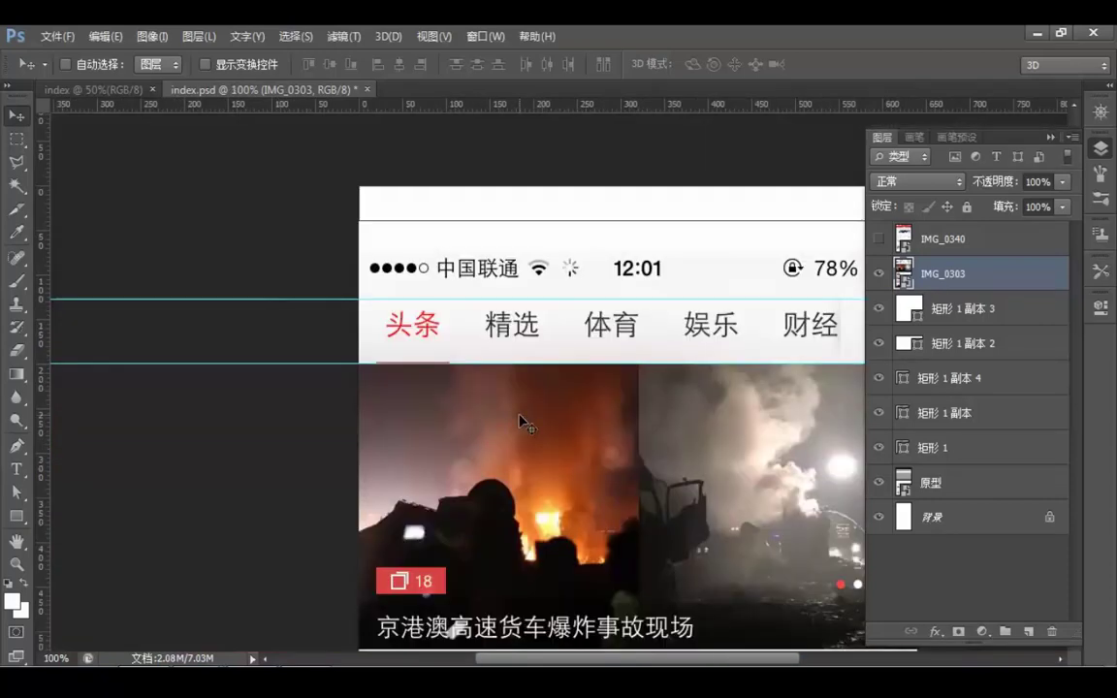
drag(581, 471, 413, 335)
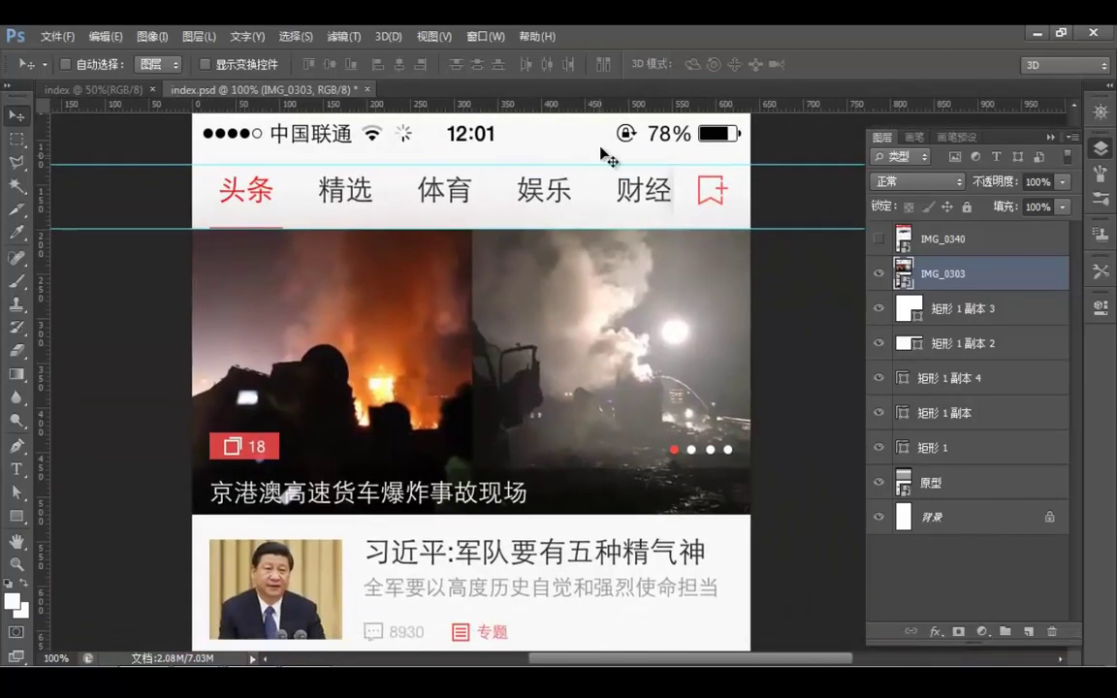
drag(605, 104, 577, 514)
ctrl+click(570, 509)
scroll(570, 509, up, 3)
drag(554, 462, 578, 289)
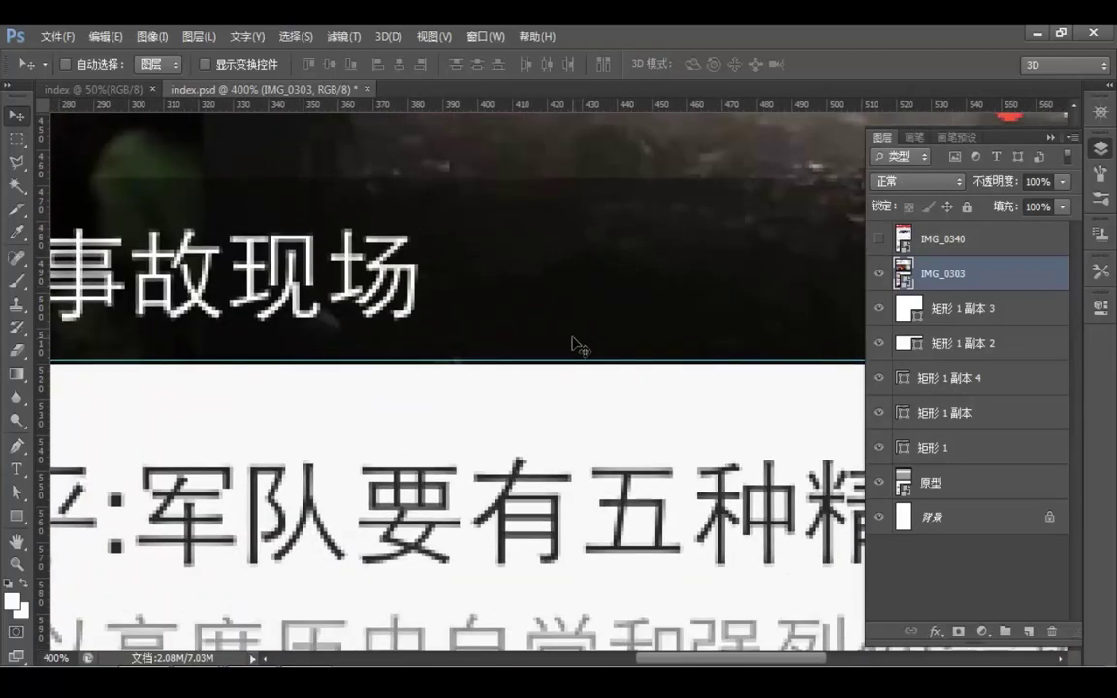
scroll(549, 357, up, 2)
drag(577, 374, 578, 368)
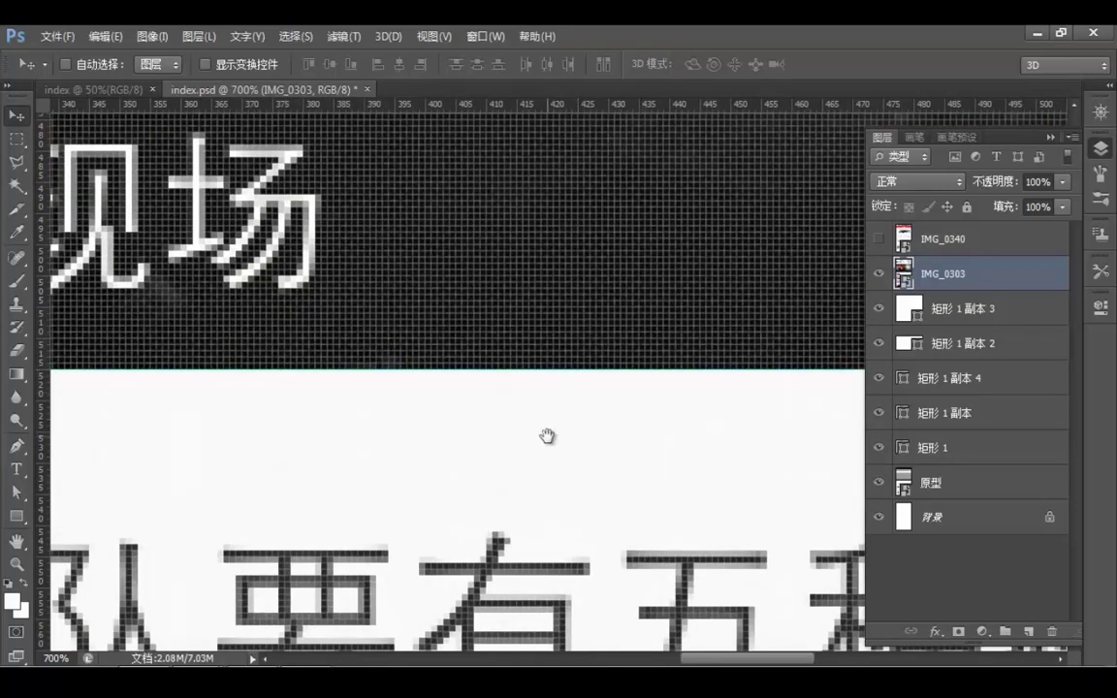
drag(548, 434, 595, 424)
Look over the guides against the screenshot layout and hide the IMG_0303 layer
key(ctrl+1)
drag(549, 438, 549, 344)
scroll(529, 417, down, 4)
scroll(514, 527, up, 6)
key(ctrl+r)
scroll(536, 363, up, 4)
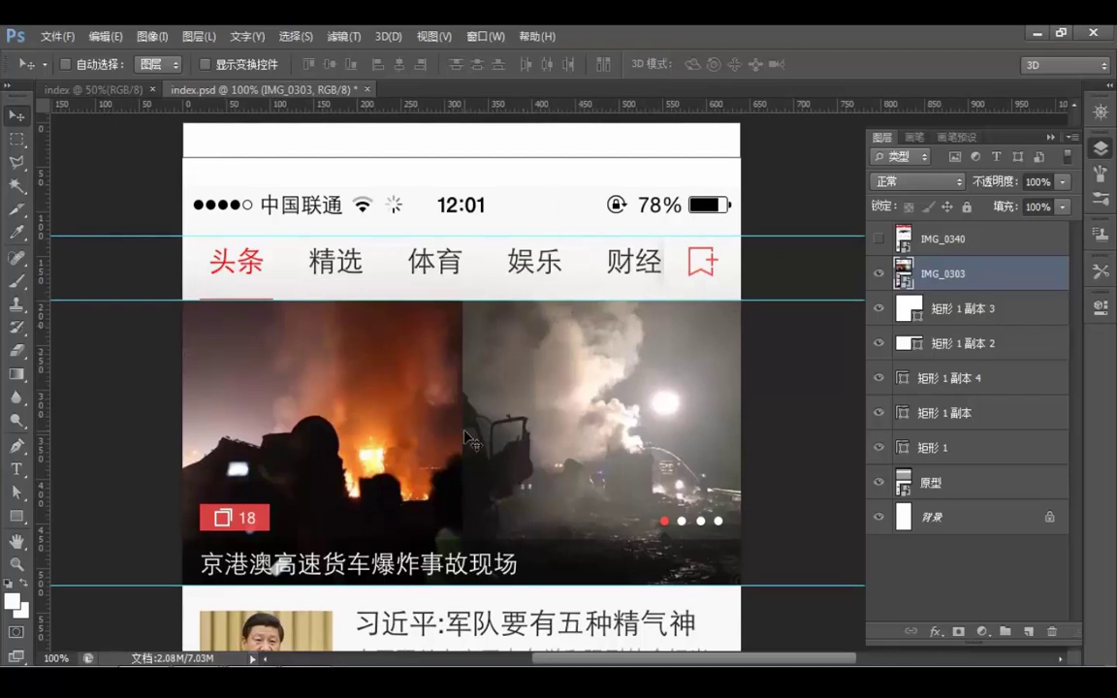
drag(443, 378, 474, 345)
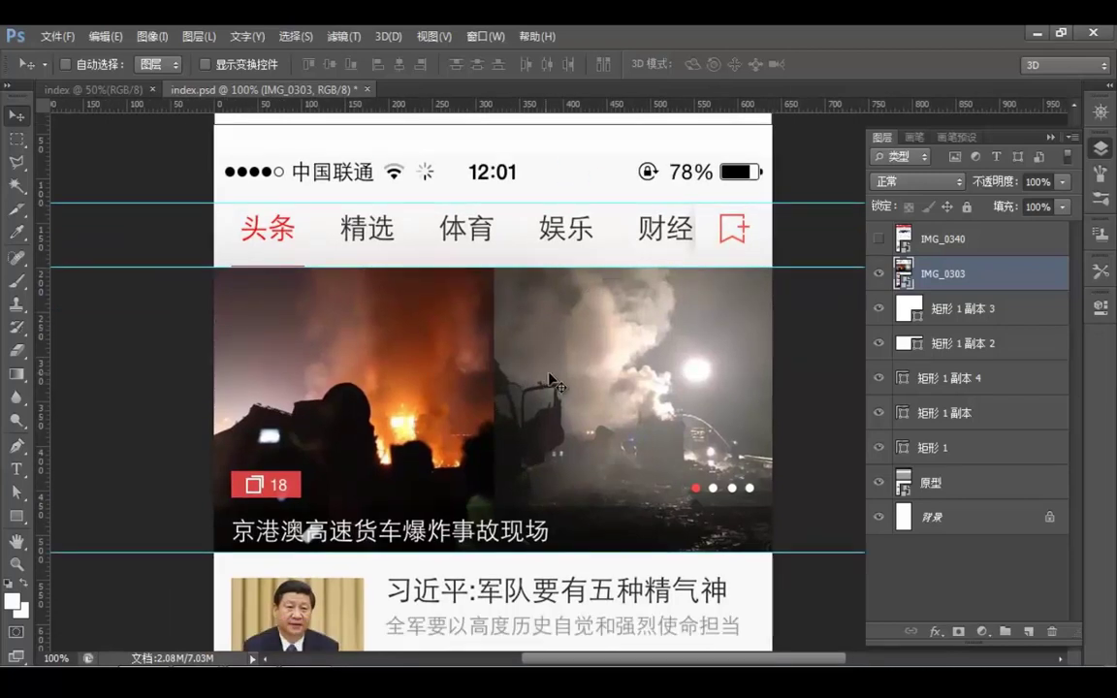
click(879, 274)
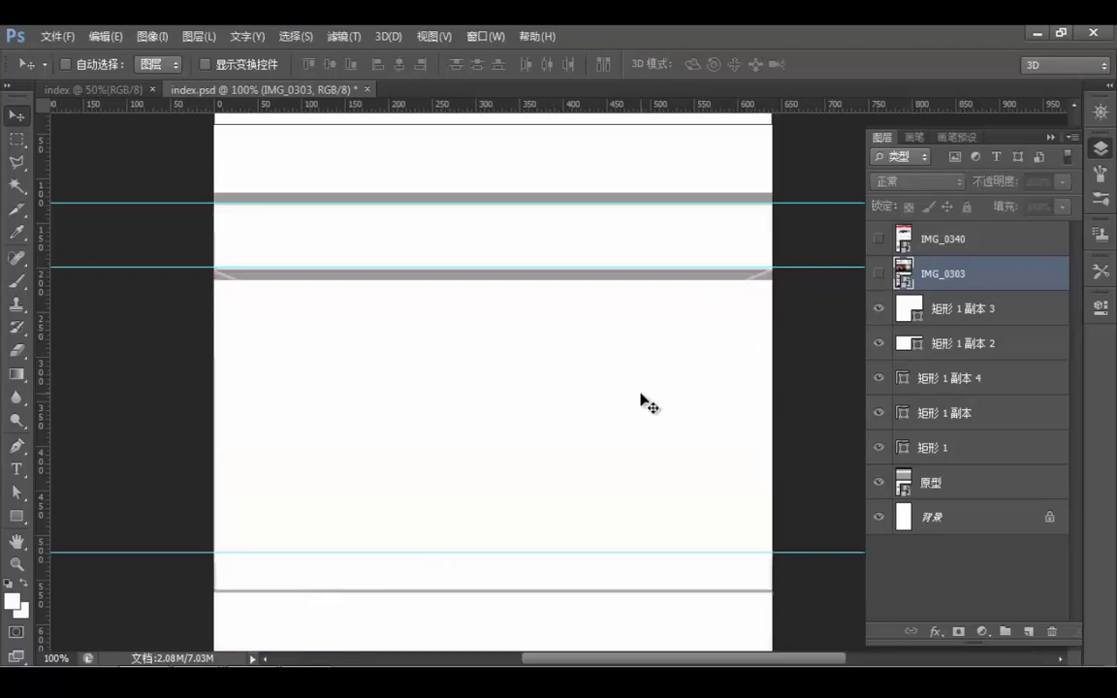
Add a horizontal guide along the bottom edge of the status bar rectangle at the top of the canvas
drag(601, 362, 617, 418)
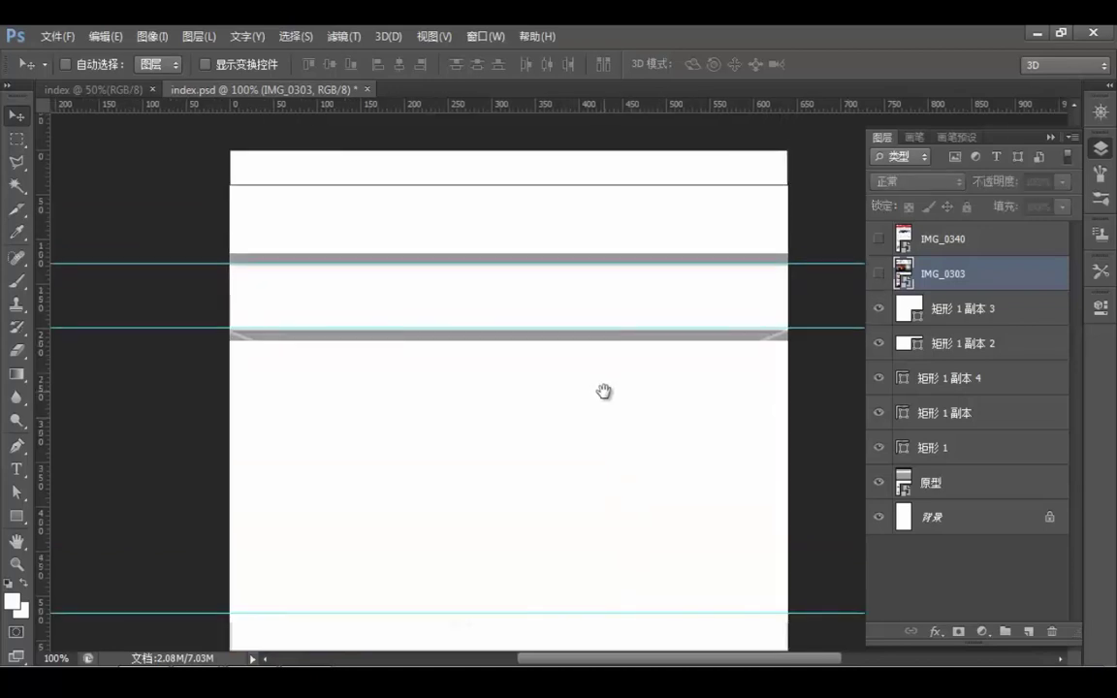
mouse_move(532, 104)
mouse_down()
mouse_move(549, 287)
mouse_move(555, 256)
mouse_up()
ctrl+click(519, 166)
ctrl+click(545, 236)
ctrl+click(546, 239)
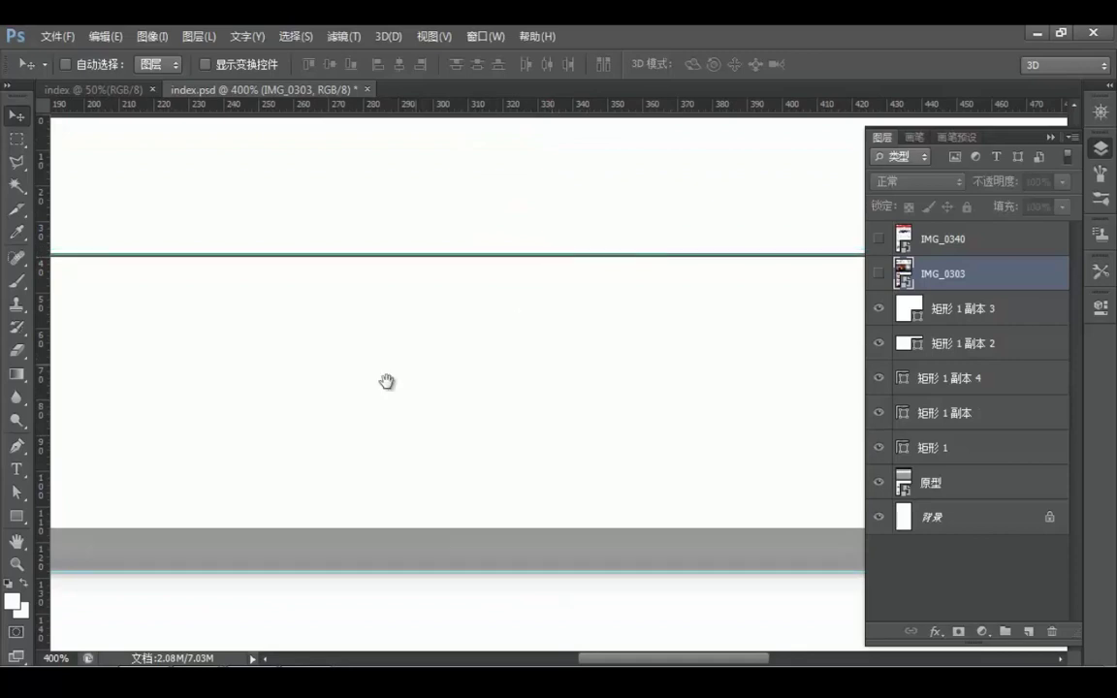
drag(417, 393, 514, 401)
mouse_move(404, 365)
mouse_down()
mouse_move(471, 361)
mouse_move(491, 347)
mouse_up()
drag(296, 363, 558, 367)
drag(413, 379, 543, 360)
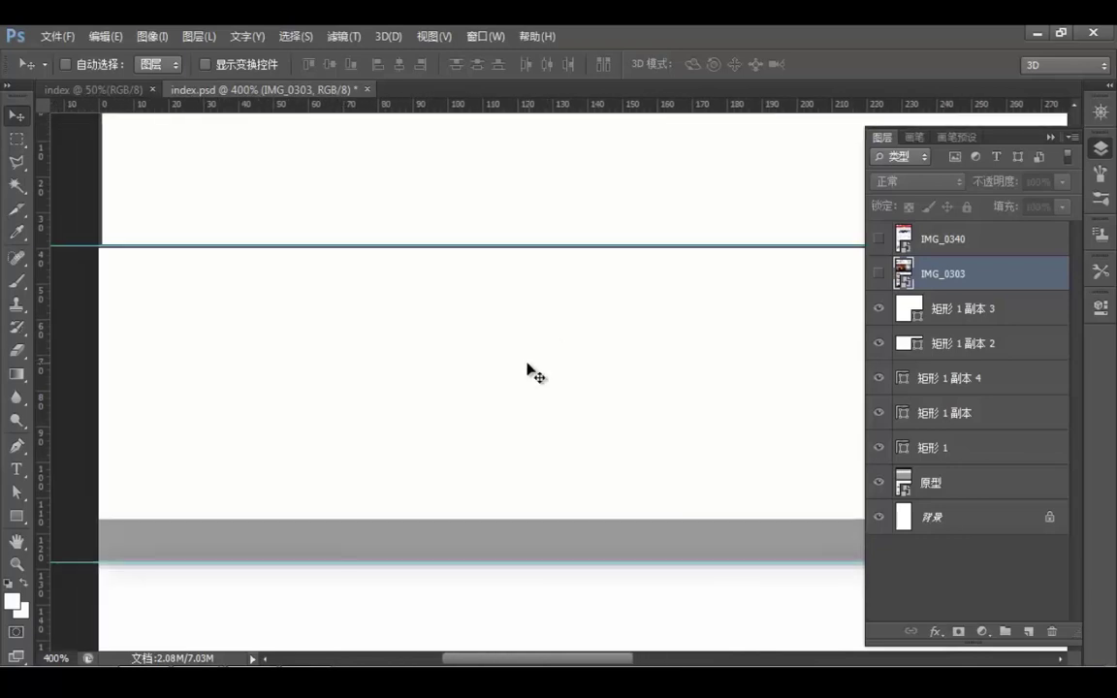
Set the stroke width of the status bar rectangle 矩形 1 to 0
ctrl+click(358, 245)
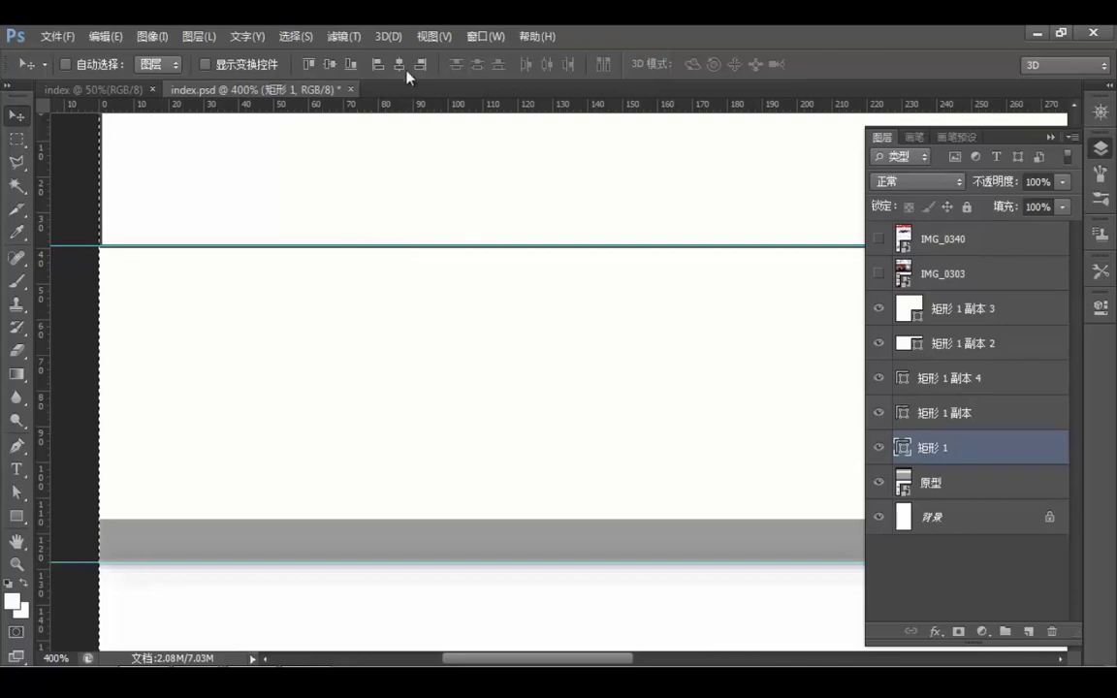
key(ctrl+d)
key(ctrl+t)
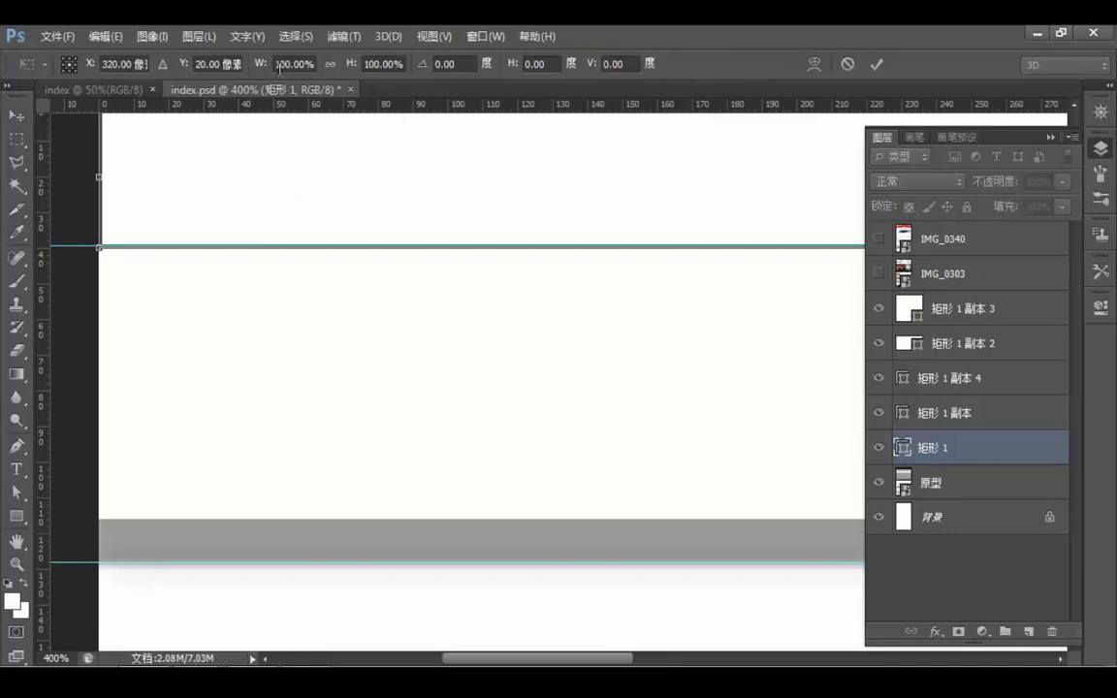
drag(129, 228, 245, 240)
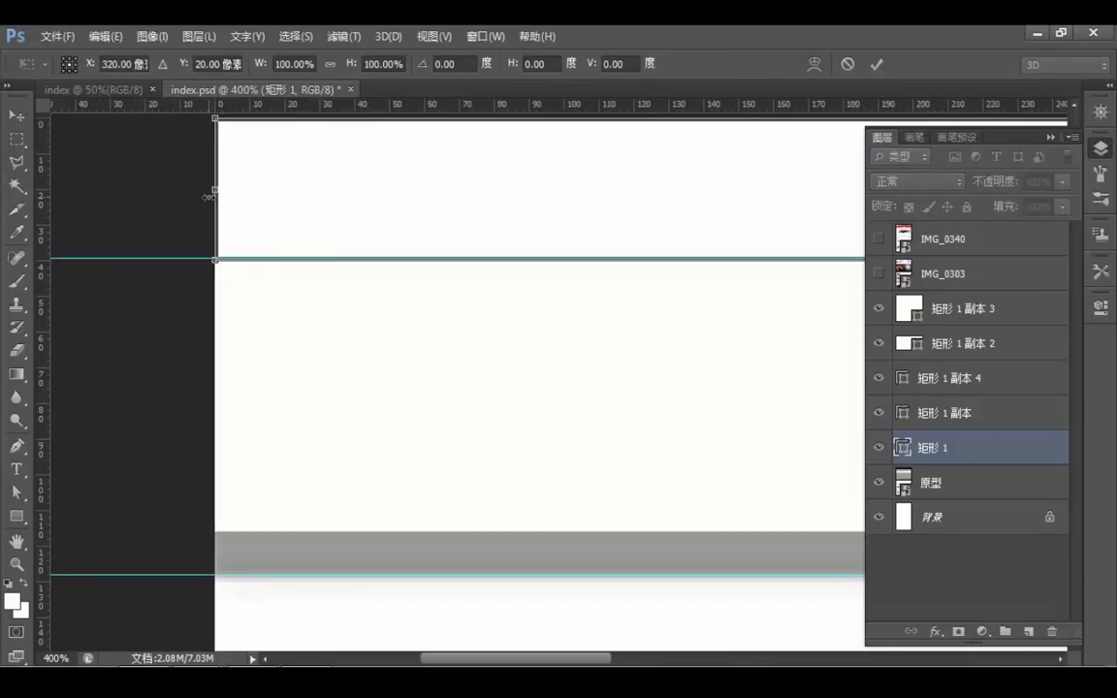
key(Return)
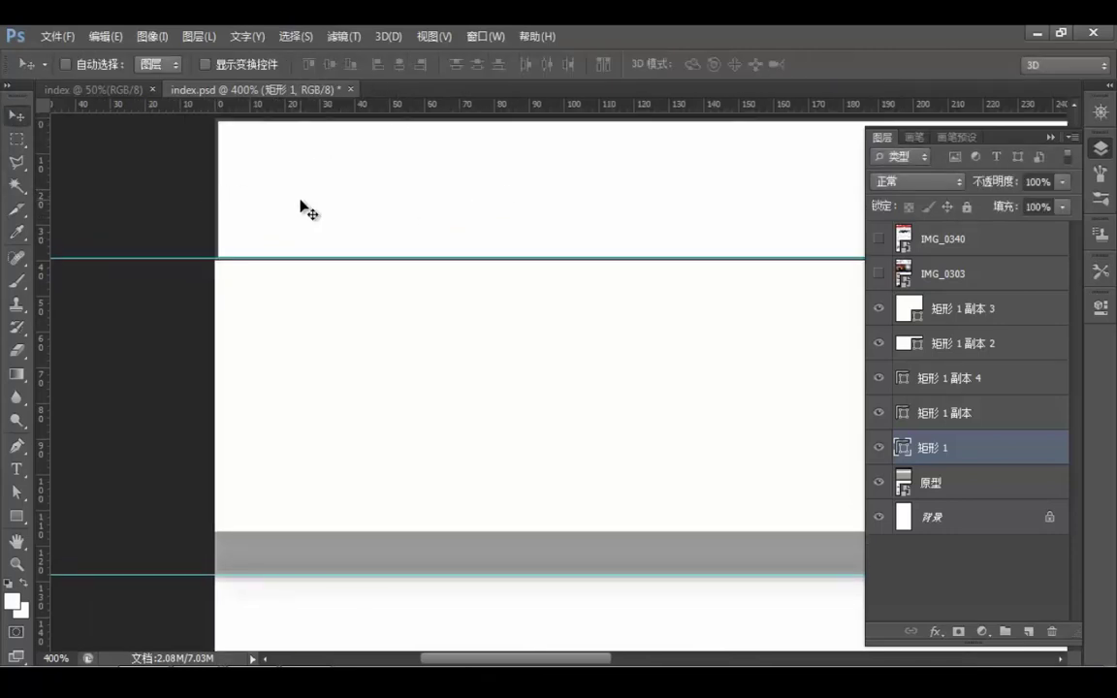
key(u)
click(260, 64)
text(0)
key(Return)
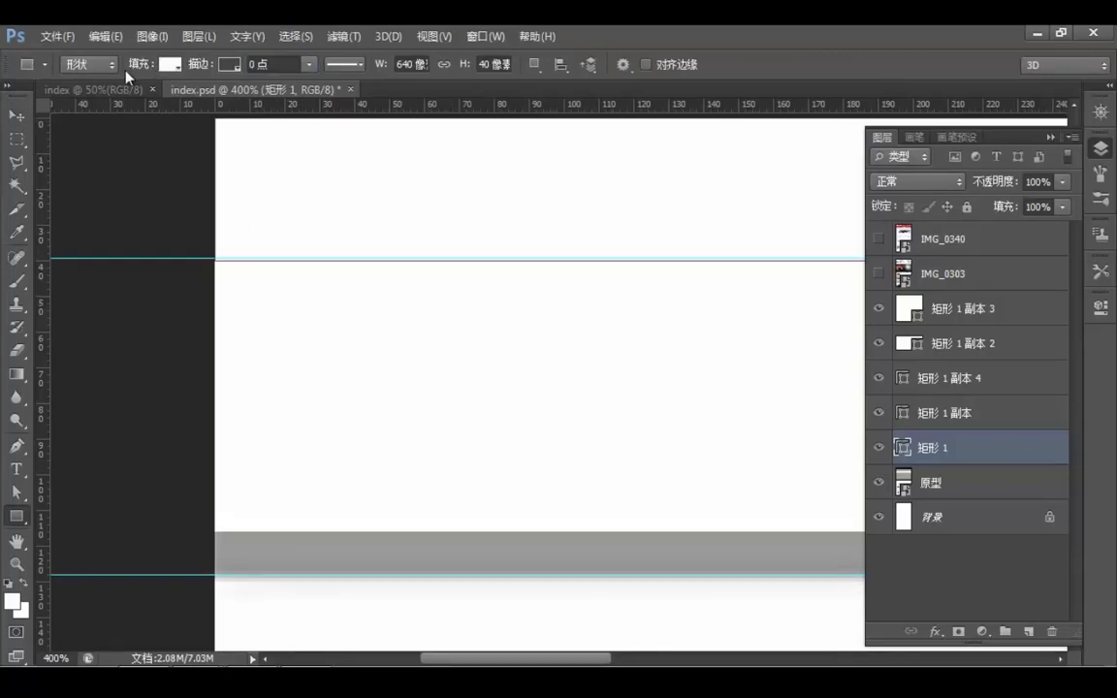
click(16, 115)
Stretch the header rectangle 矩形 1 副本 downward to 115.79% height so its bottom edge meets the second guide
drag(448, 184, 351, 260)
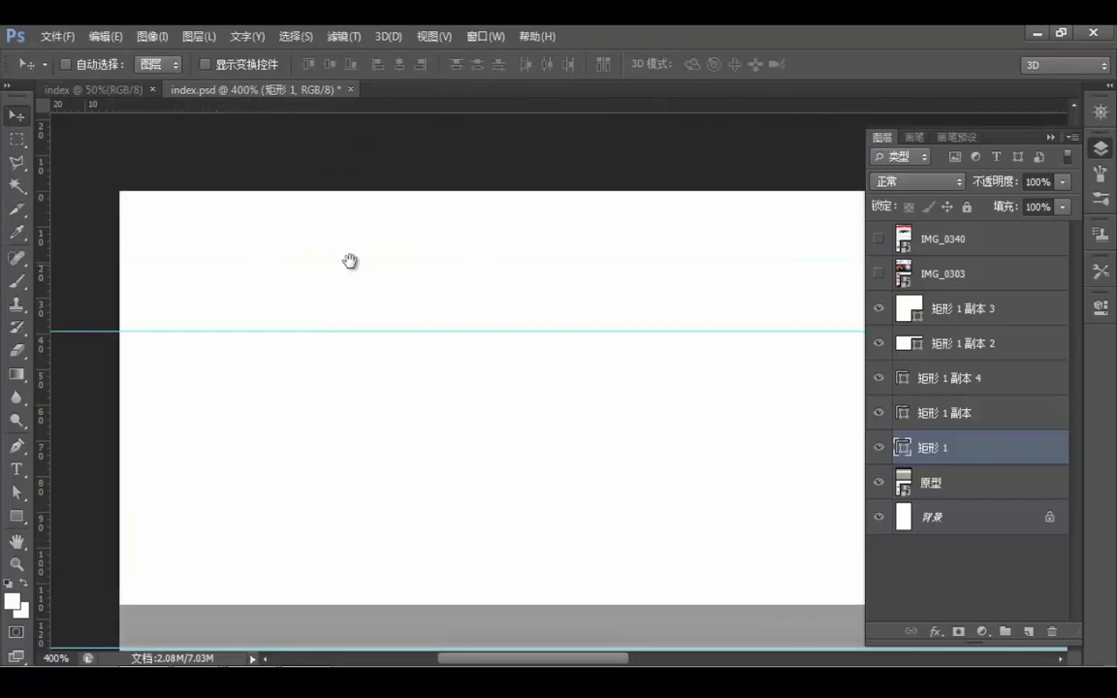
drag(436, 270, 421, 211)
drag(456, 361, 423, 292)
key(ctrl+minus)
key(ctrl+minus)
key(ctrl+minus)
drag(653, 419, 441, 334)
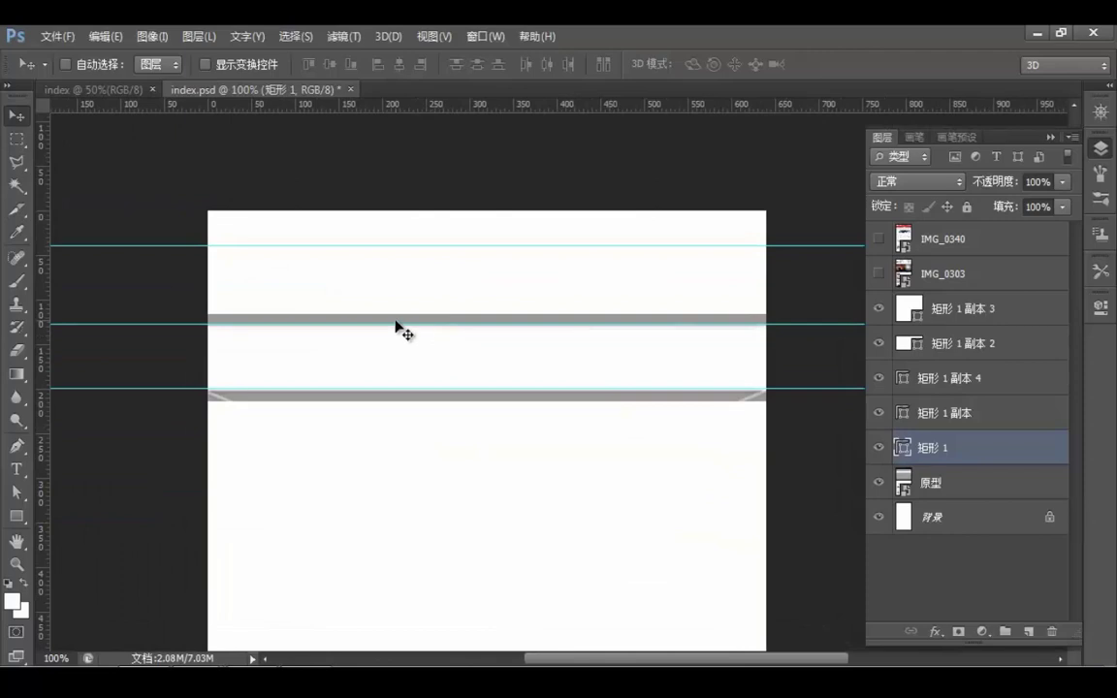
drag(440, 429, 440, 388)
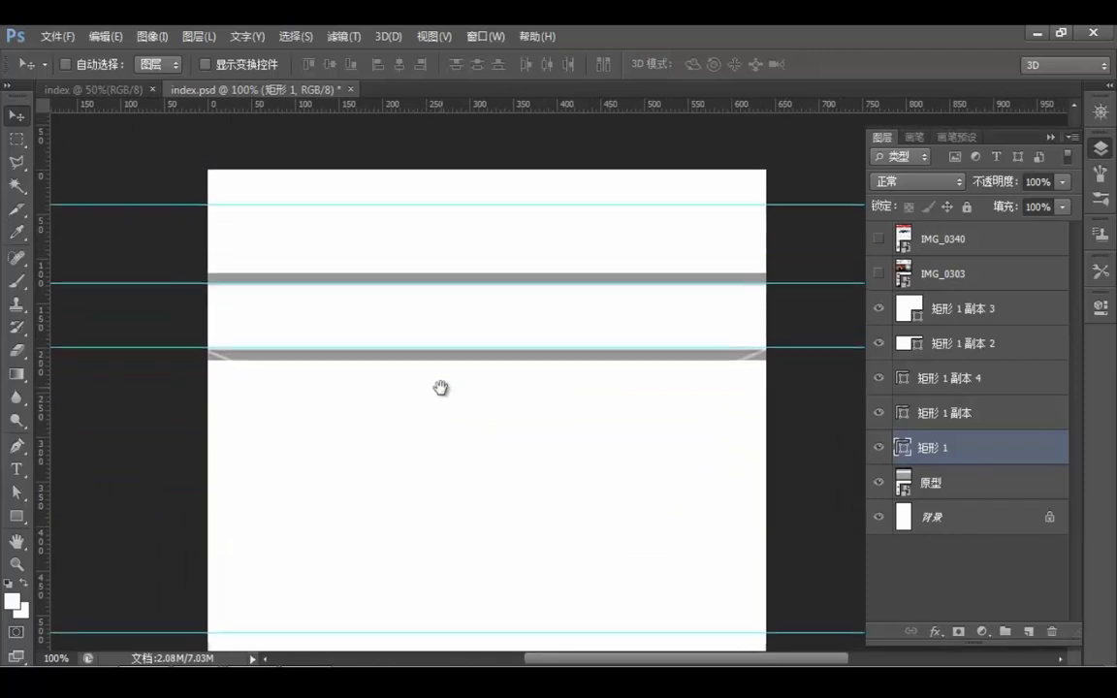
ctrl+click(483, 256)
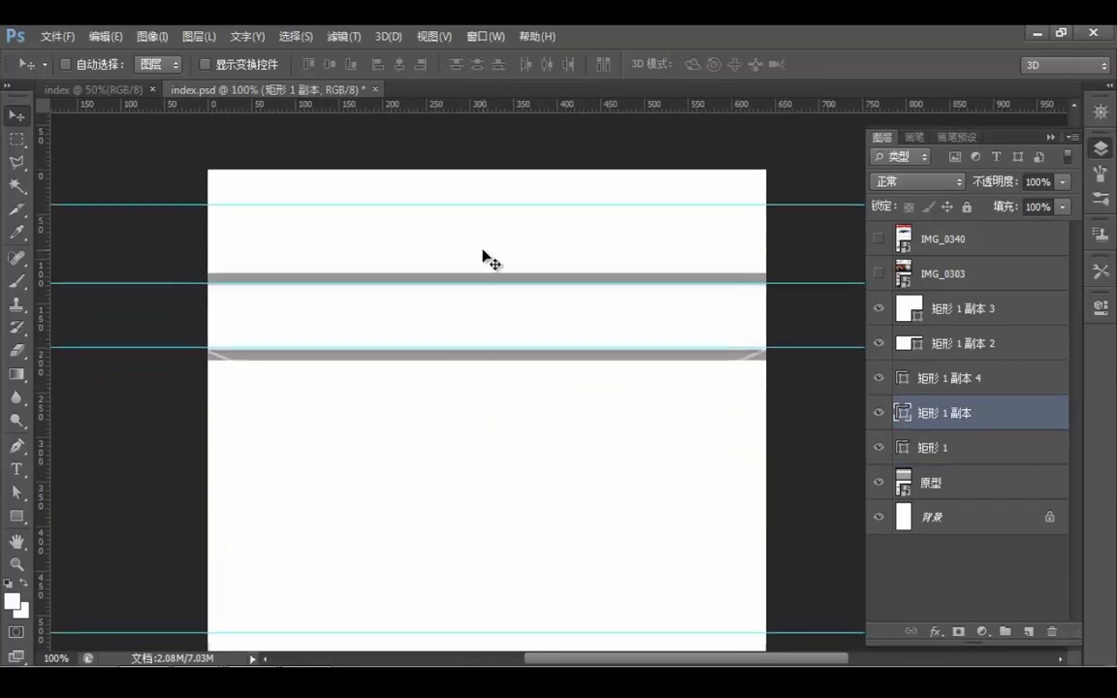
key(ctrl+t)
drag(485, 278, 486, 283)
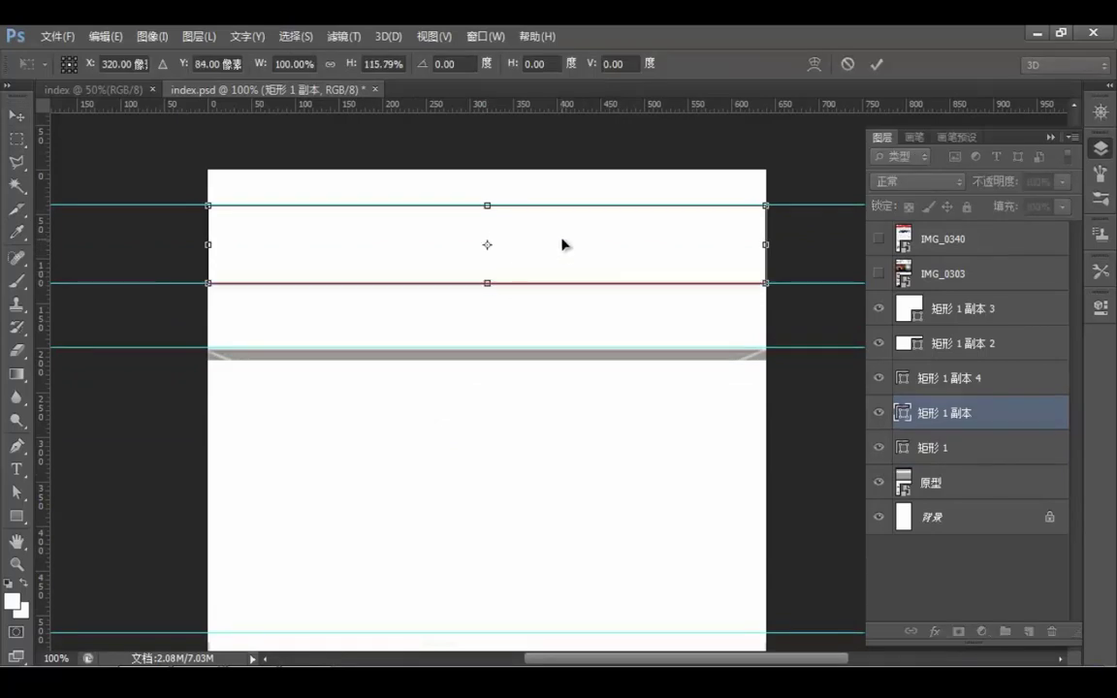
key(Return)
Stretch the category row rectangle 矩形 1 副本 4 to a height of 72 px so it fills the space between the second and third guides
key(alt+bracketright)
drag(543, 319, 524, 346)
key(ctrl+t)
drag(491, 304, 489, 283)
drag(487, 339, 487, 346)
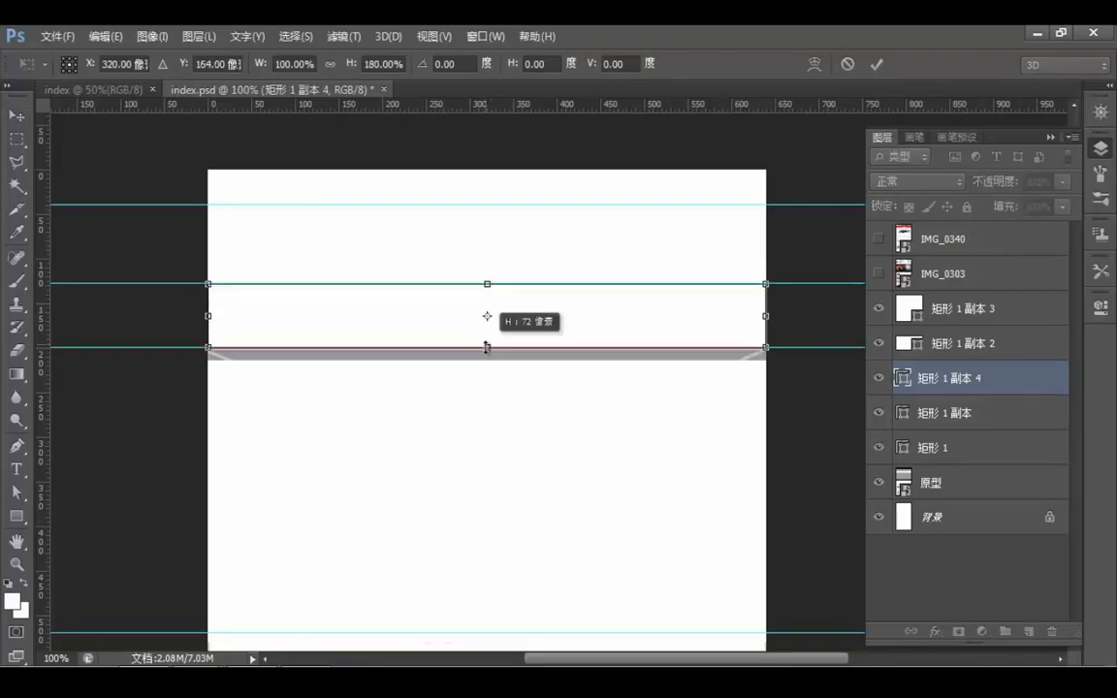
key(Return)
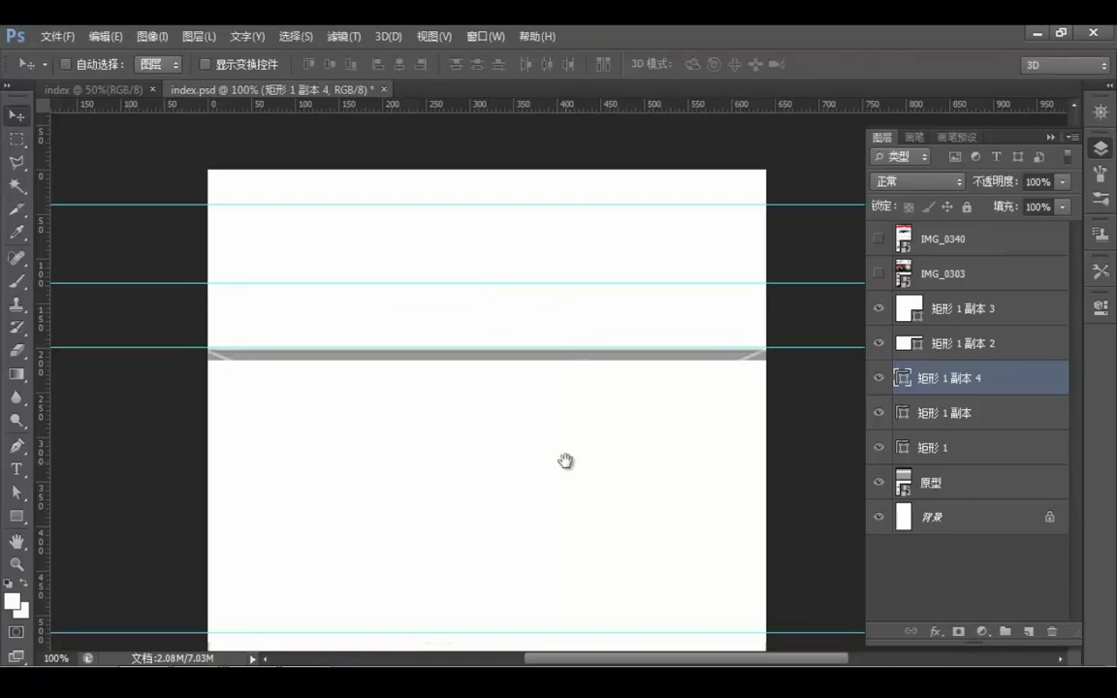
Resize the banner rectangle 矩形 1 副本 2 so its top and bottom edges meet the third and fourth guides
drag(565, 462, 559, 341)
ctrl+click(492, 304)
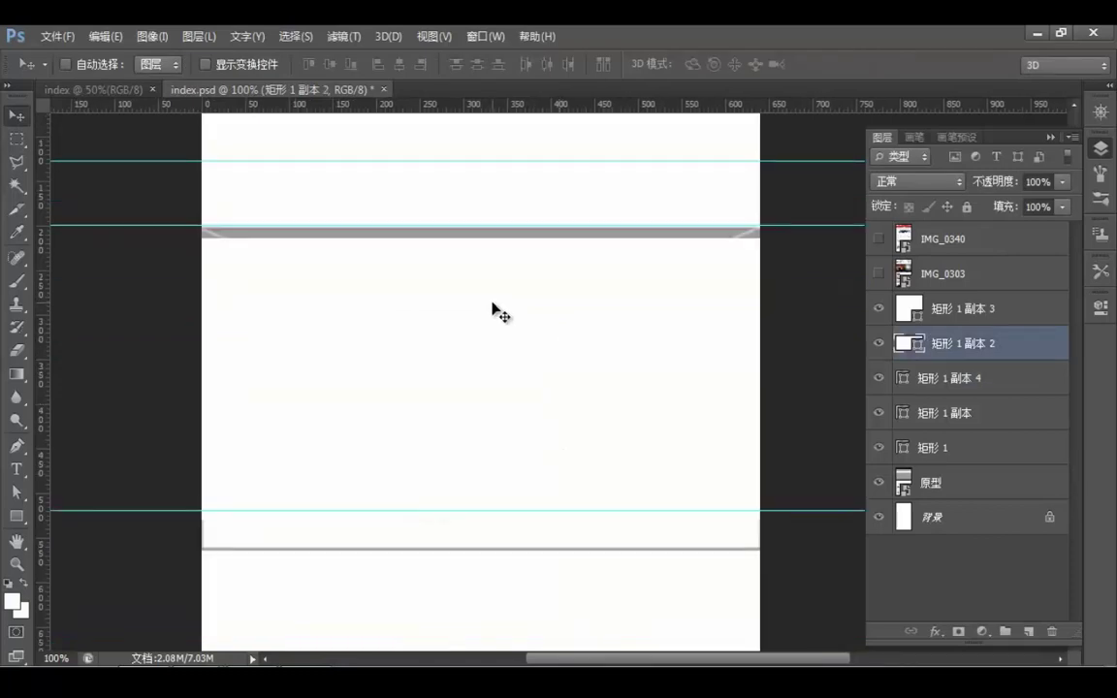
key(ctrl+t)
drag(482, 240, 485, 226)
key(Return)
key(ctrl+t)
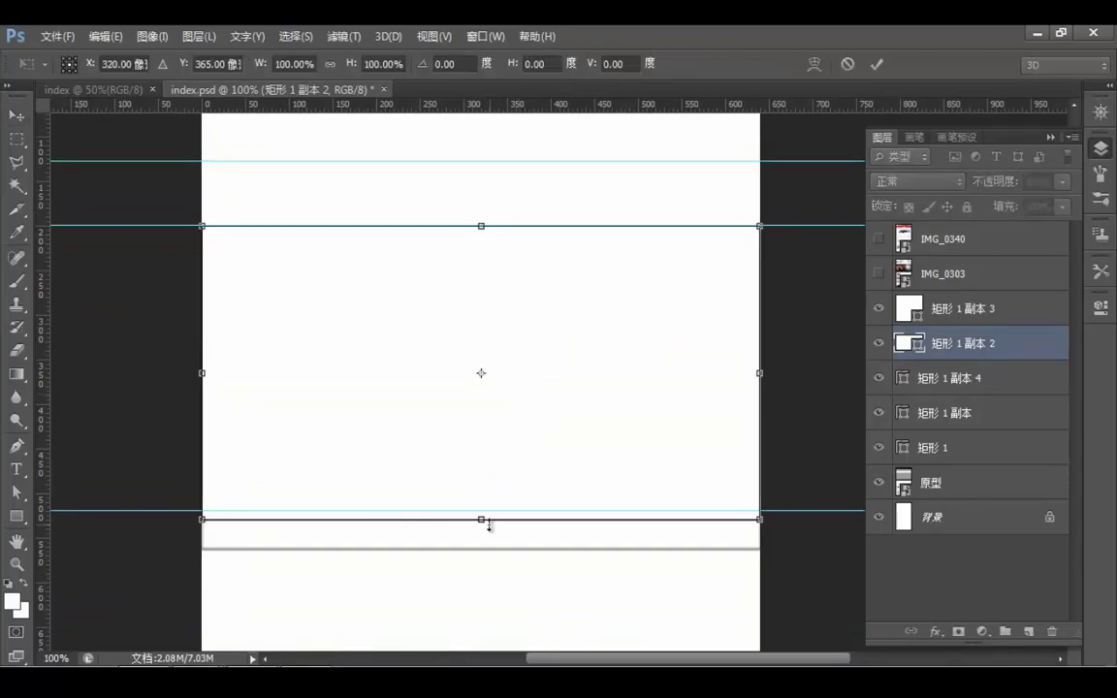
drag(483, 521, 490, 362)
key(Return)
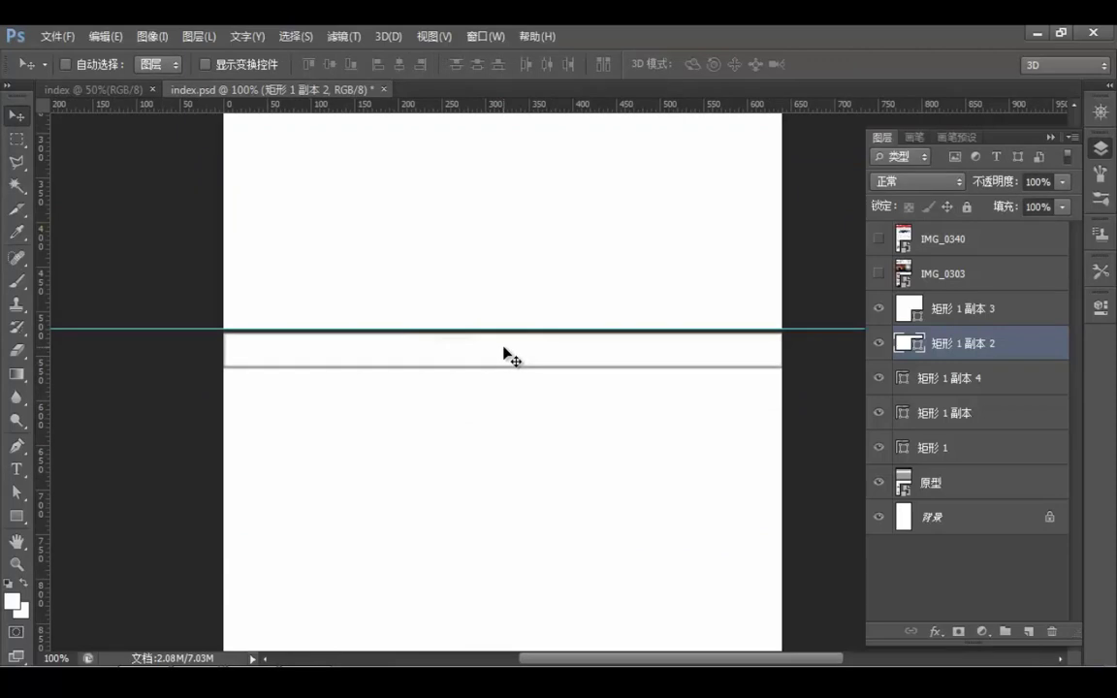
drag(463, 440, 458, 404)
ctrl+click(468, 311)
drag(468, 311, 474, 337)
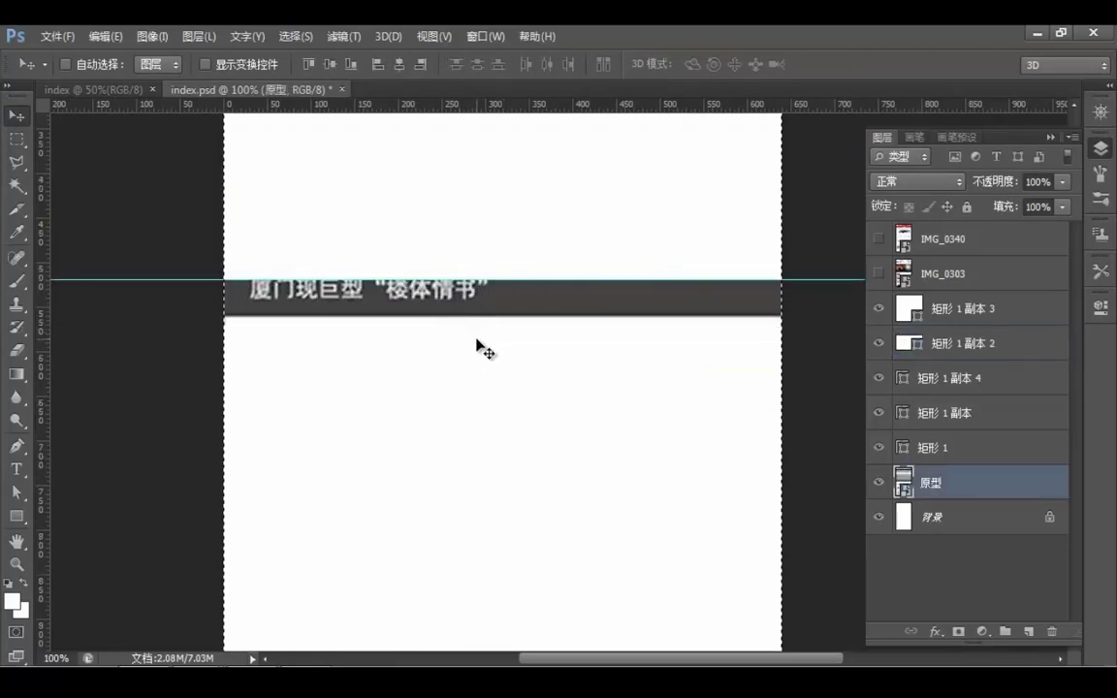
key(ctrl+z)
Stretch the content rectangle 矩形 1 副本 3 so it spans from the lowest guide to the bottom of the canvas
ctrl+click(463, 381)
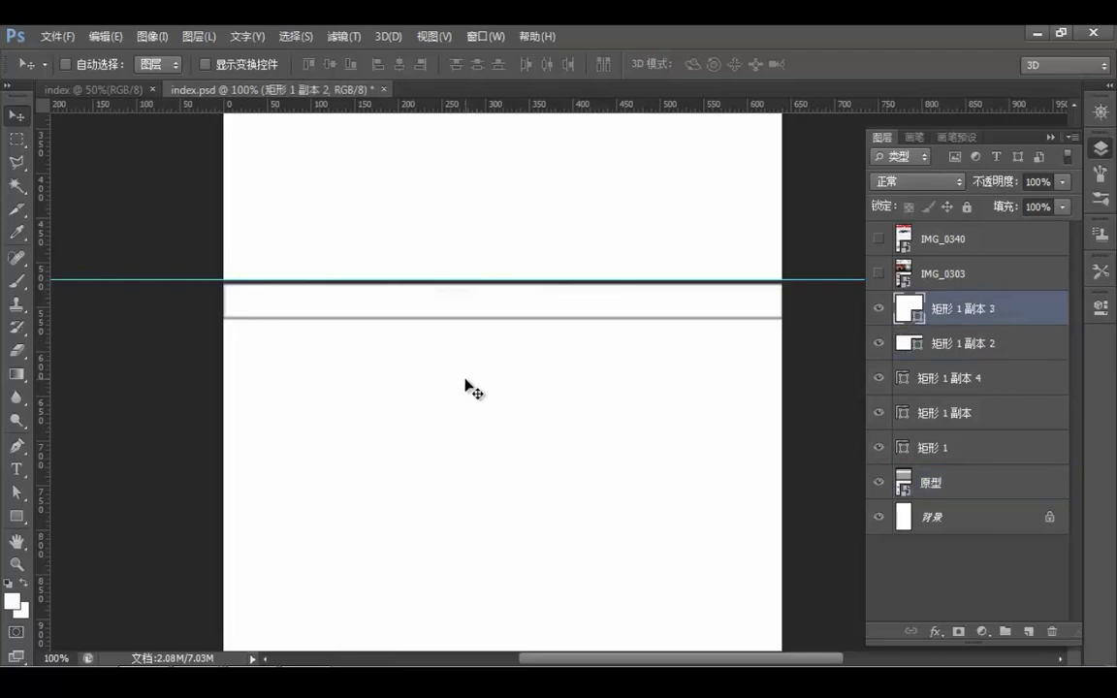
drag(502, 317, 503, 281)
key(space)
drag(536, 474, 536, 318)
drag(534, 470, 533, 165)
drag(499, 405, 497, 366)
key(Return)
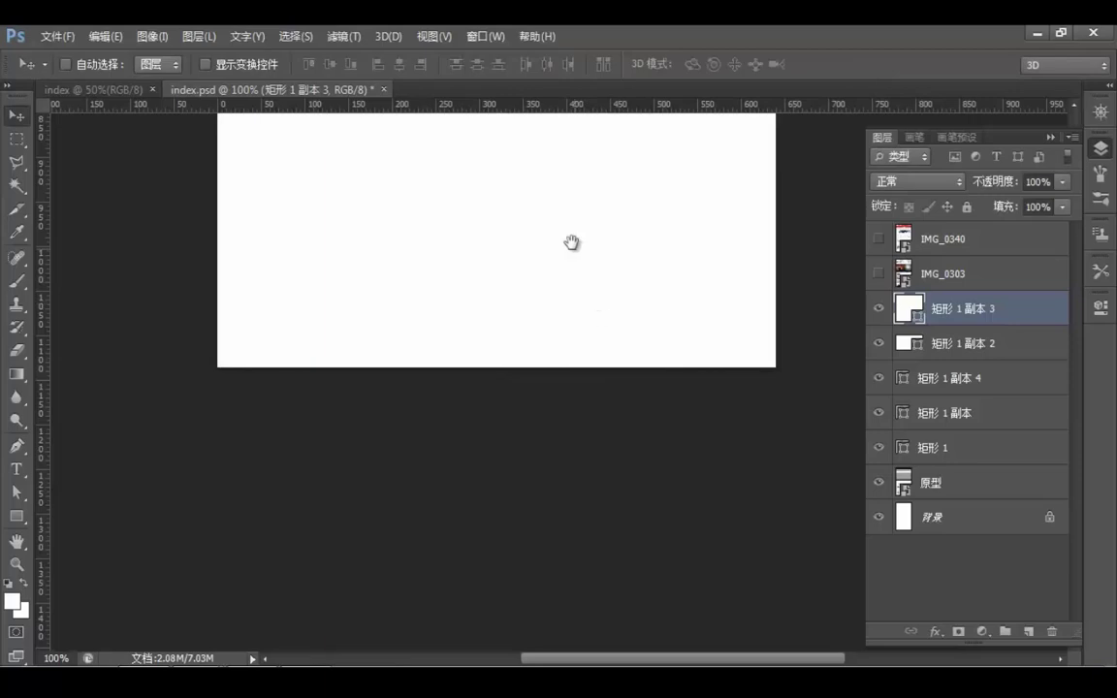
Change the fill colour of the status bar rectangle 矩形 1 to grey #cacaca
key(space)
drag(580, 293, 579, 372)
drag(580, 317, 571, 449)
drag(589, 376, 586, 412)
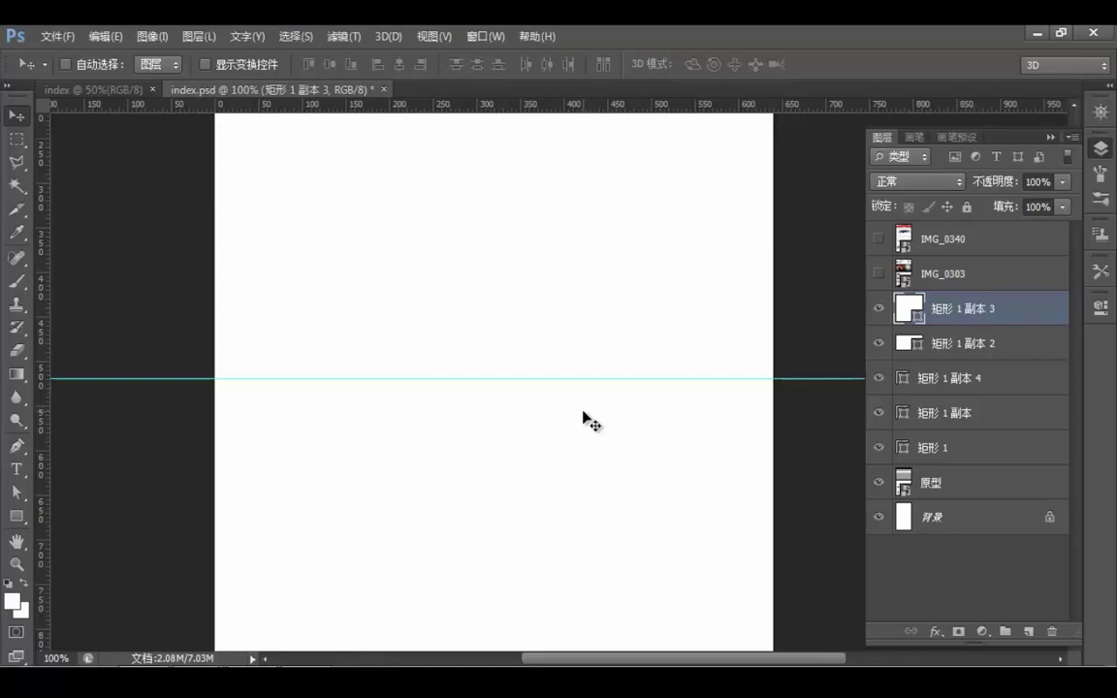
drag(547, 334, 529, 342)
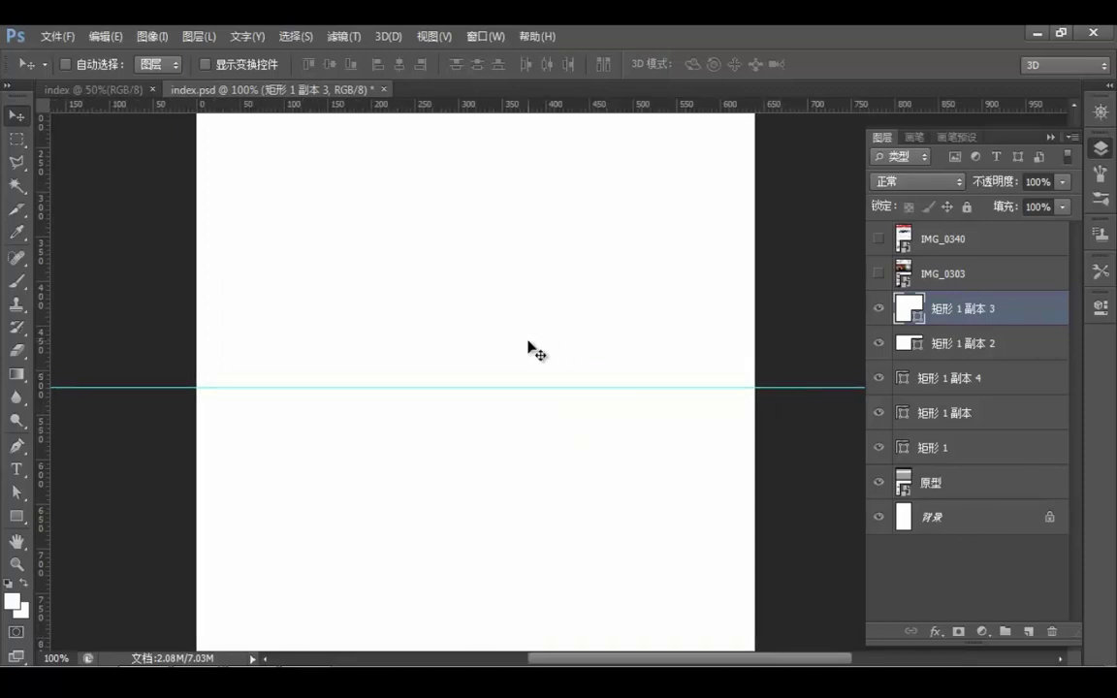
drag(546, 382, 543, 519)
drag(537, 420, 538, 508)
ctrl+click(558, 158)
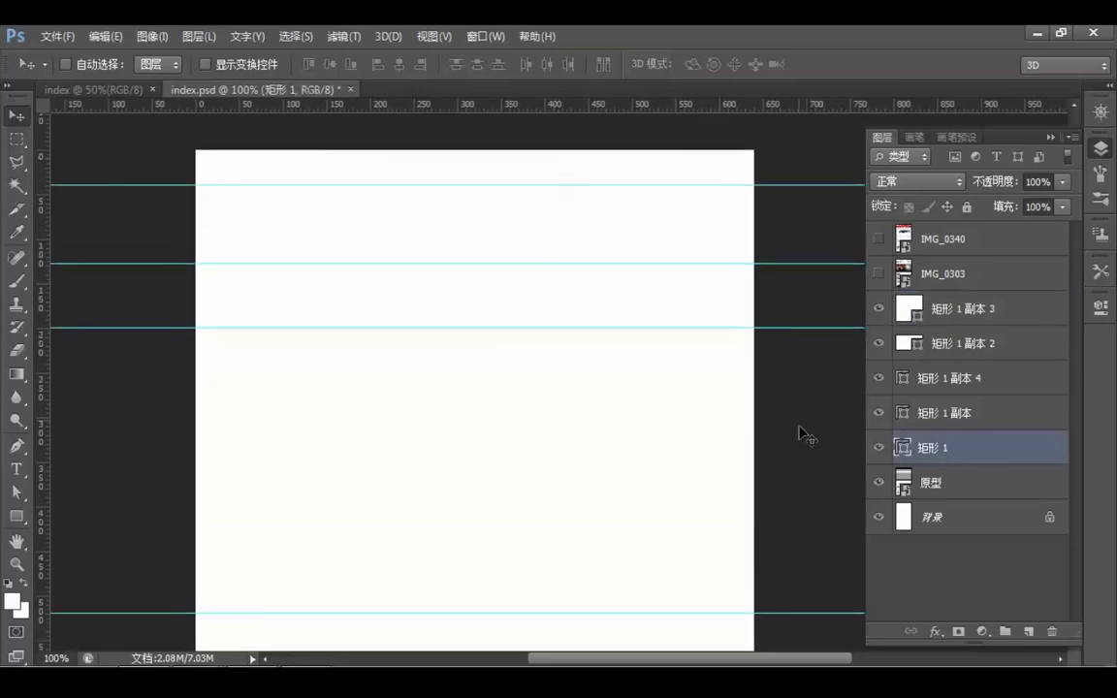
double_click(901, 448)
drag(730, 375, 626, 349)
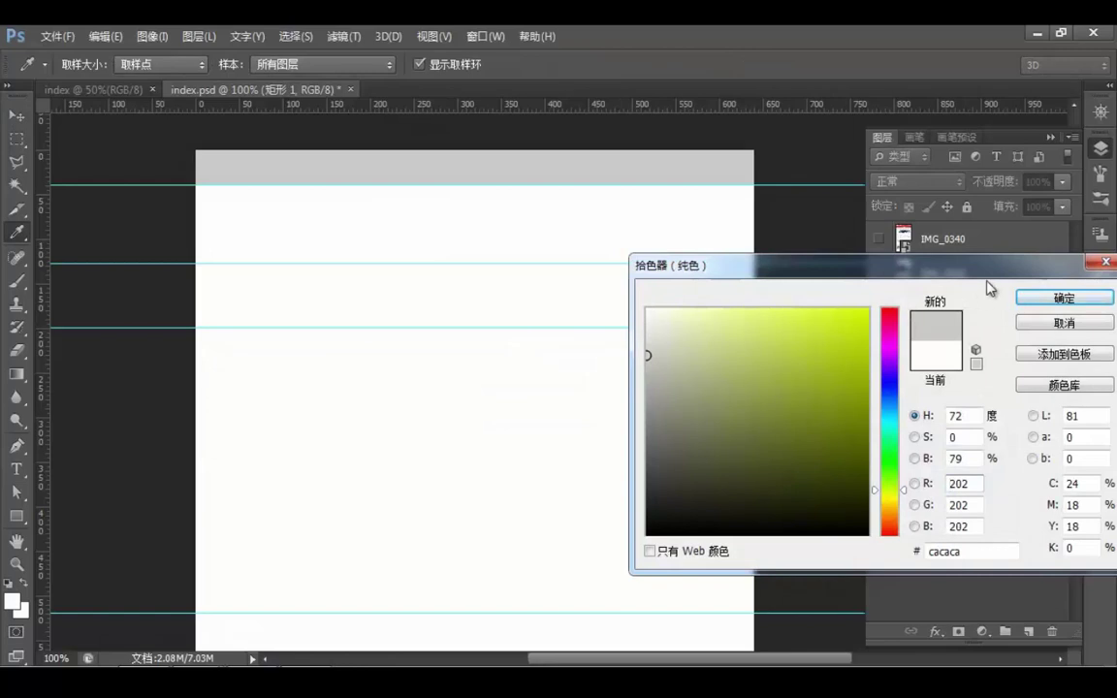
key(Return)
key(v)
Fill the header rectangle 矩形 1 副本 with a light grey slightly lighter than the status bar
click(901, 412)
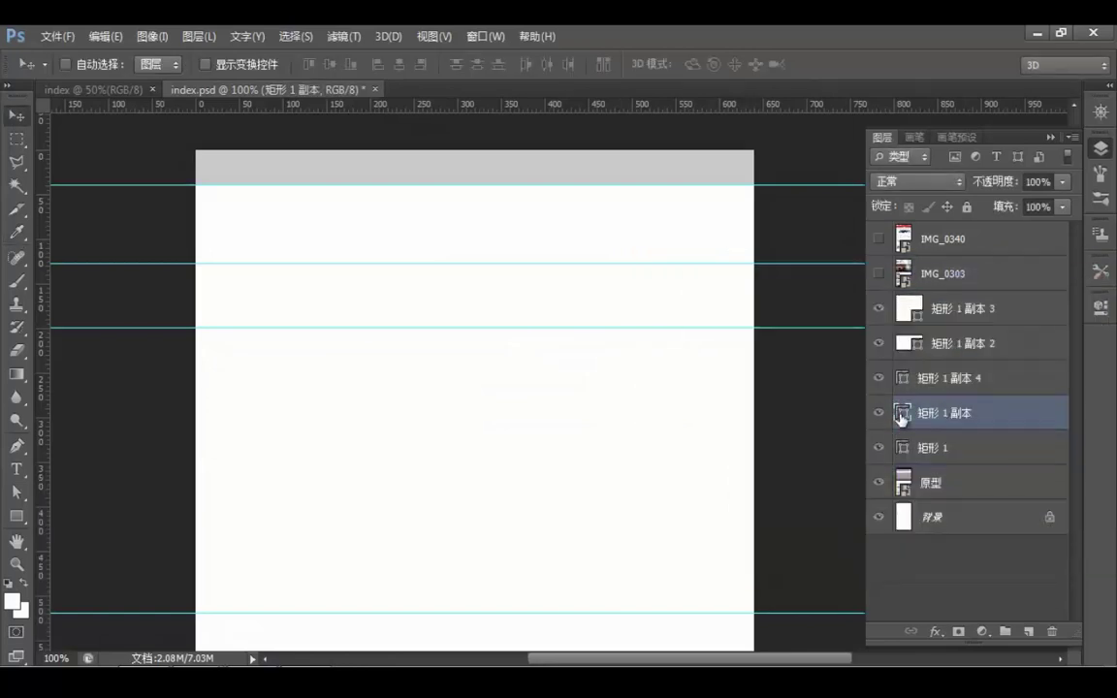
double_click(901, 415)
click(609, 339)
key(Return)
Fill the navigation rectangle 矩形 1 副本 4 with a medium grey darker than the header
ctrl+click(653, 310)
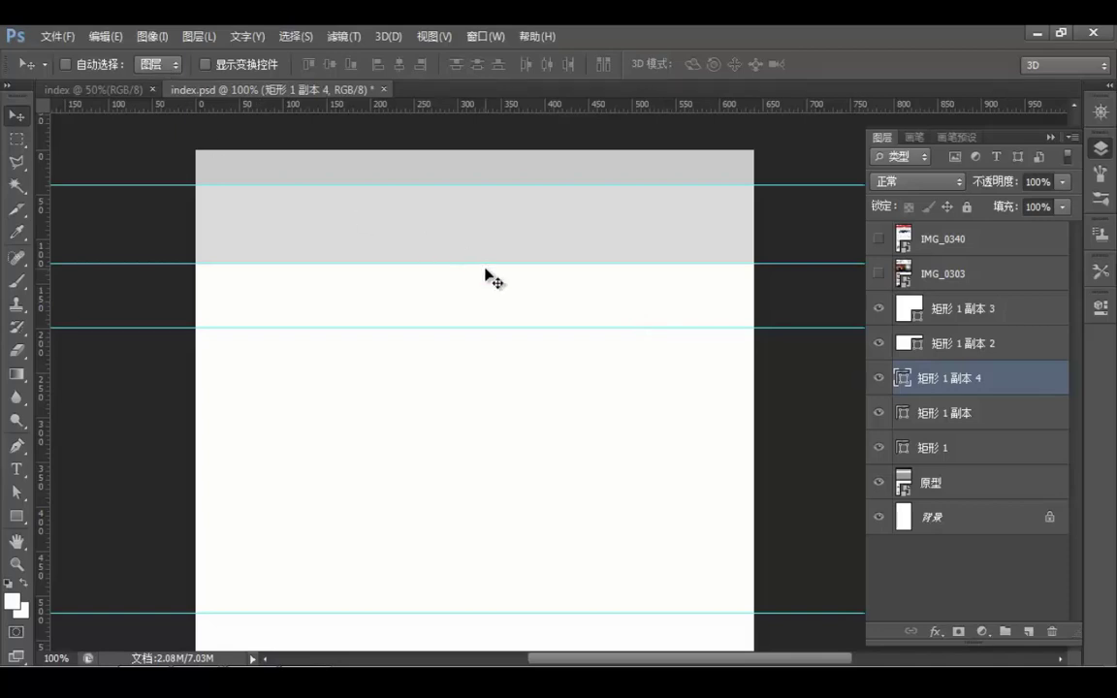
double_click(903, 378)
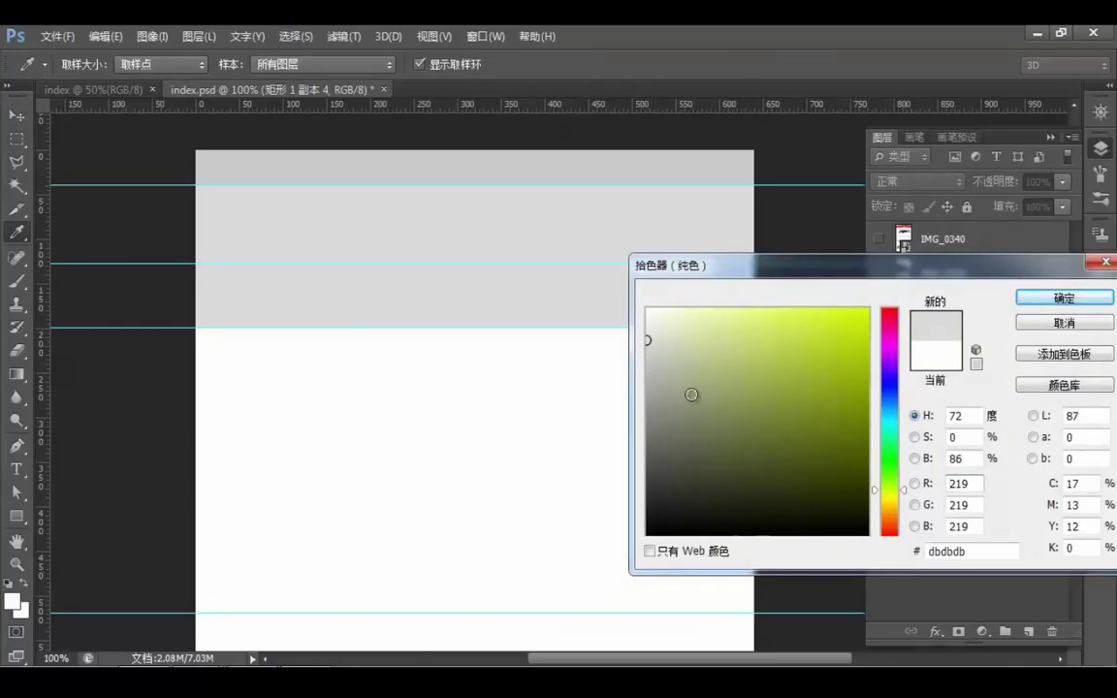
click(641, 383)
click(1064, 296)
Fill the banner rectangle 矩形 1 副本 2 with a darker grey than the navigation rectangle above it
click(955, 343)
double_click(915, 347)
drag(739, 413, 611, 423)
click(1085, 309)
Set the fill colour of the content rectangle 矩形 1 副本 3 to grey #979797
drag(598, 494, 588, 279)
drag(574, 363, 576, 254)
click(931, 310)
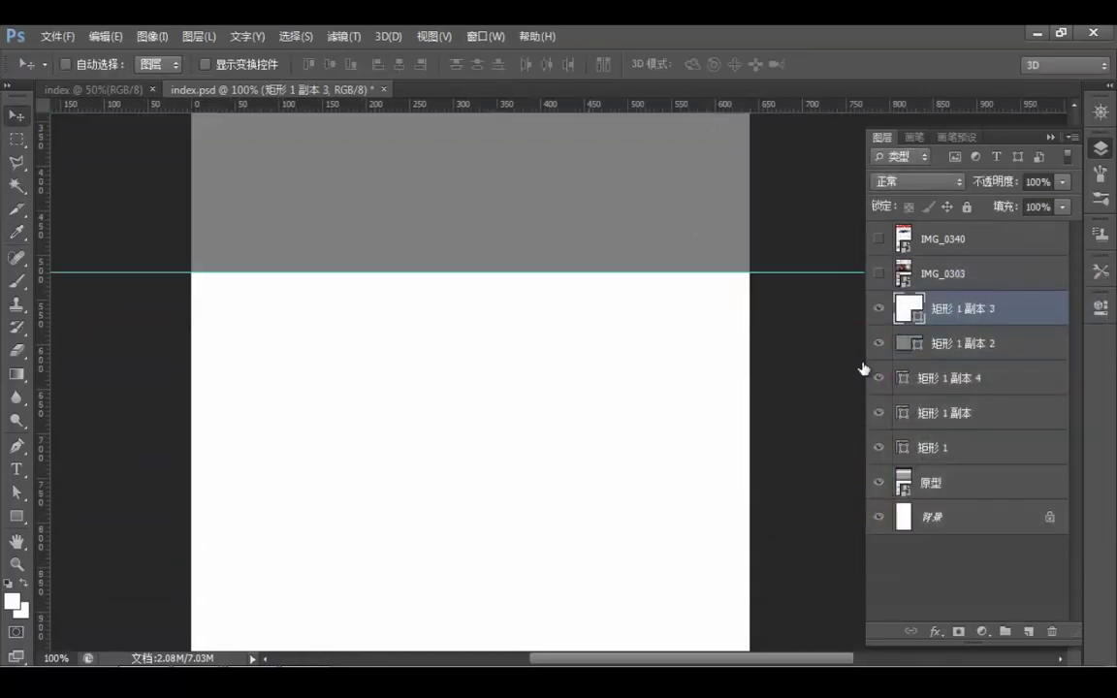
double_click(916, 312)
drag(868, 355, 621, 401)
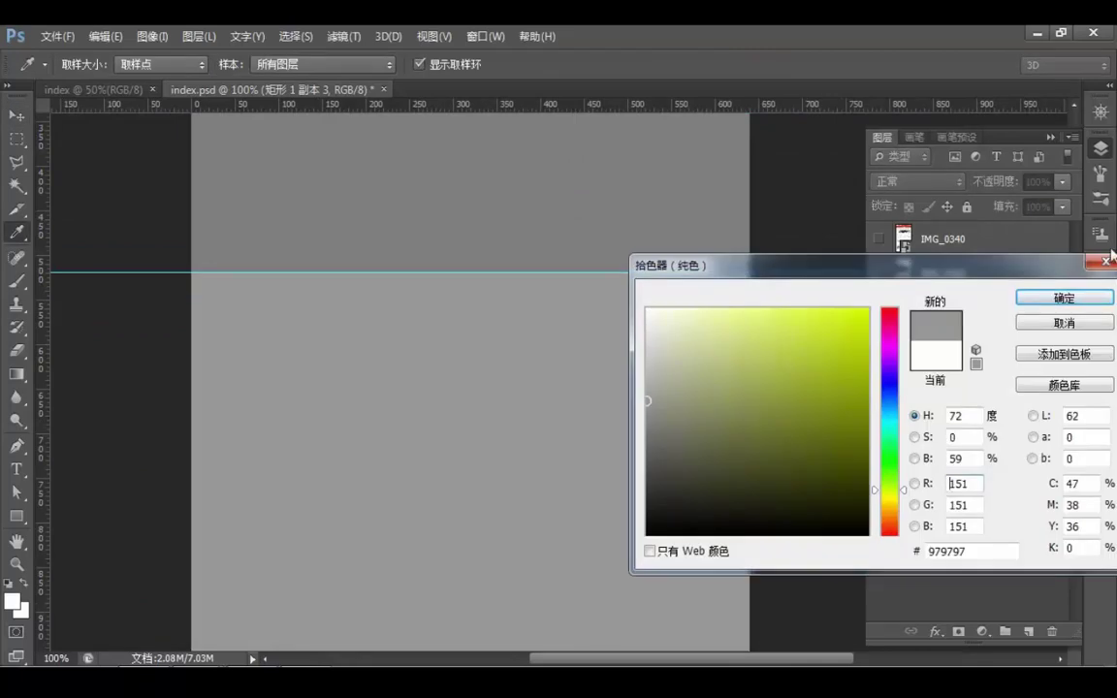
click(1033, 297)
Review the grey blocks down the whole canvas and compare them with the IMG_0340 reference screenshot
scroll(551, 374, up, 3)
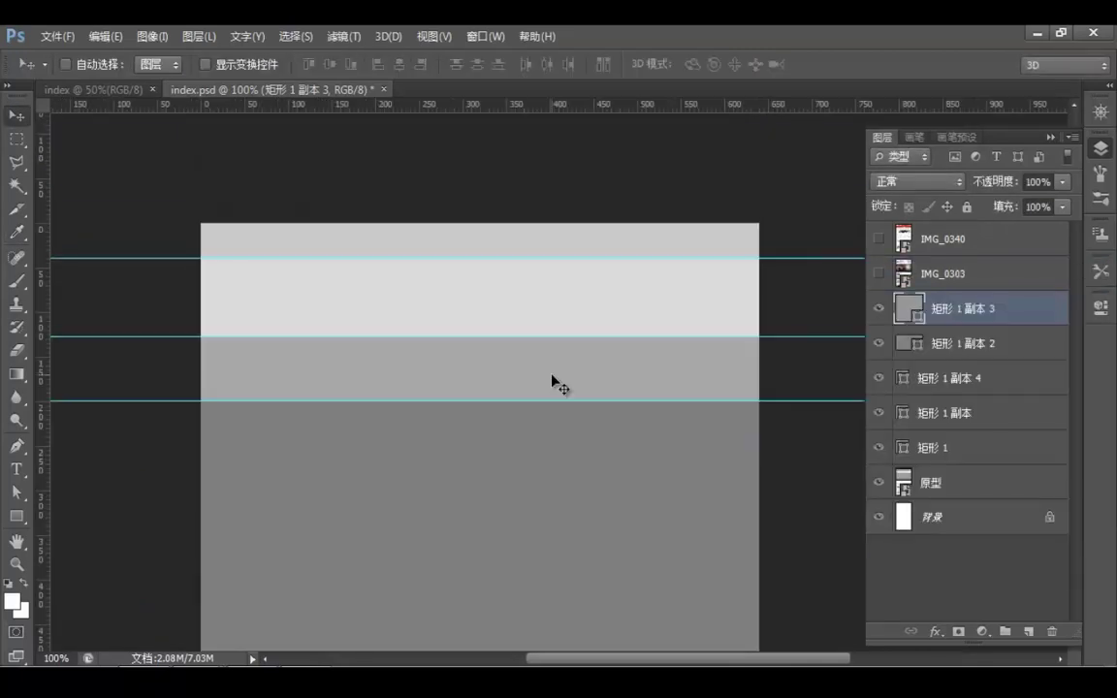
scroll(546, 382, down, 3)
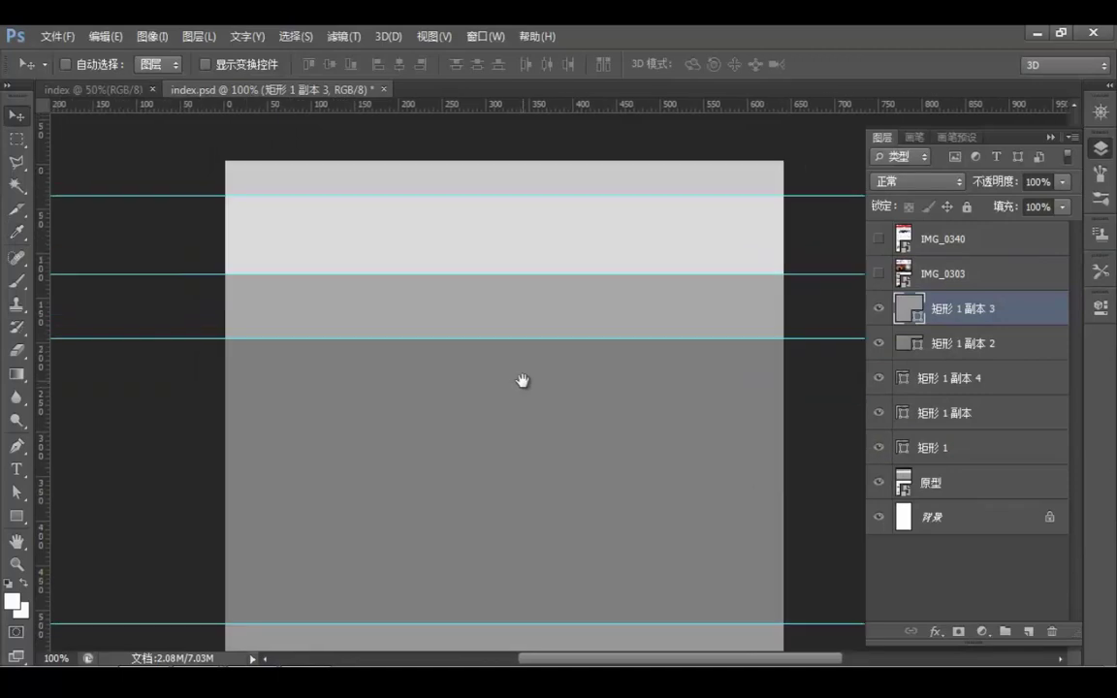
click(880, 241)
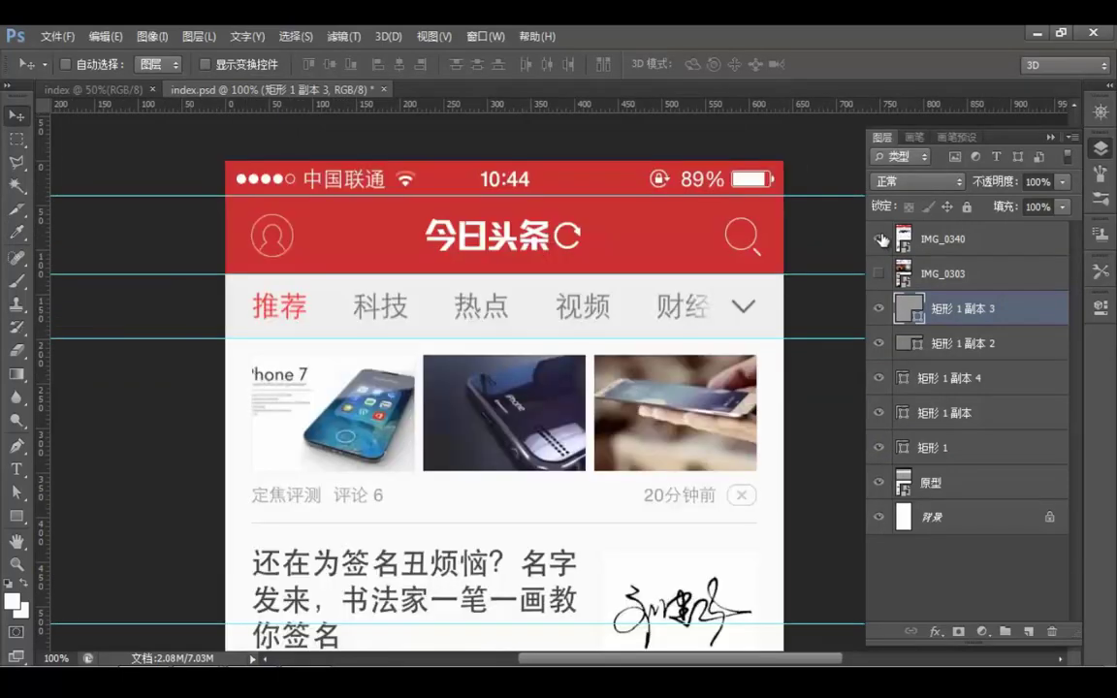
click(880, 238)
scroll(570, 326, down, 10)
scroll(571, 326, down, 4)
scroll(571, 324, up, 8)
scroll(570, 323, up, 8)
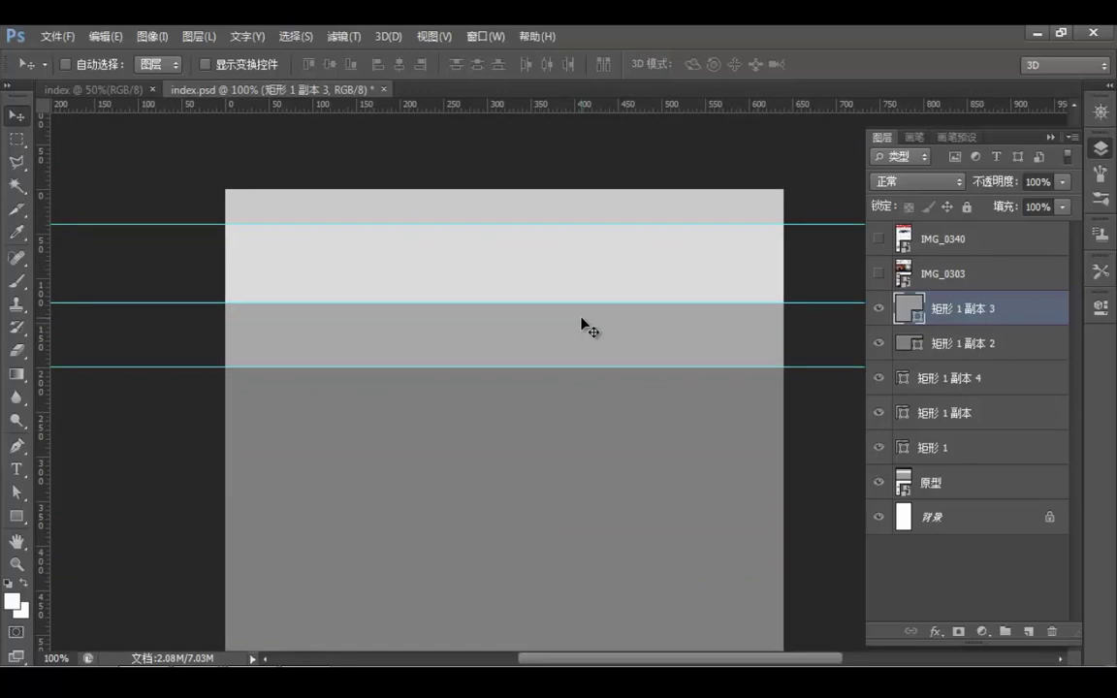
Show the IMG_0340 reference and place a vertical guide at the left edge of its profile icon, about 29 px in
click(880, 240)
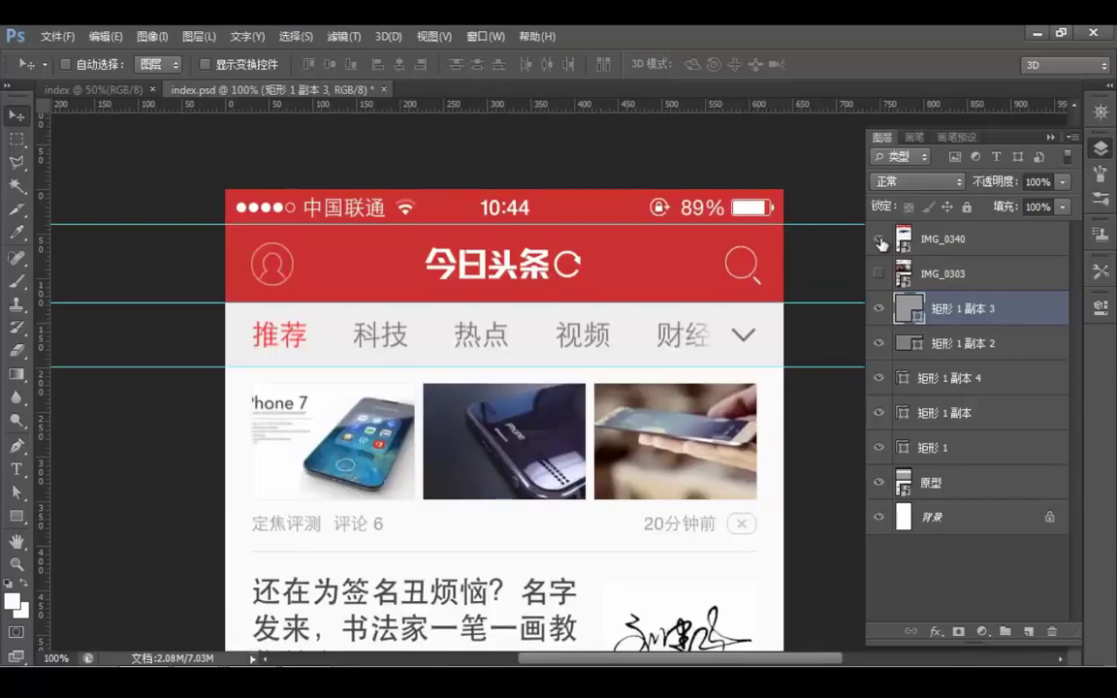
ctrl+click(257, 292)
drag(412, 327, 423, 329)
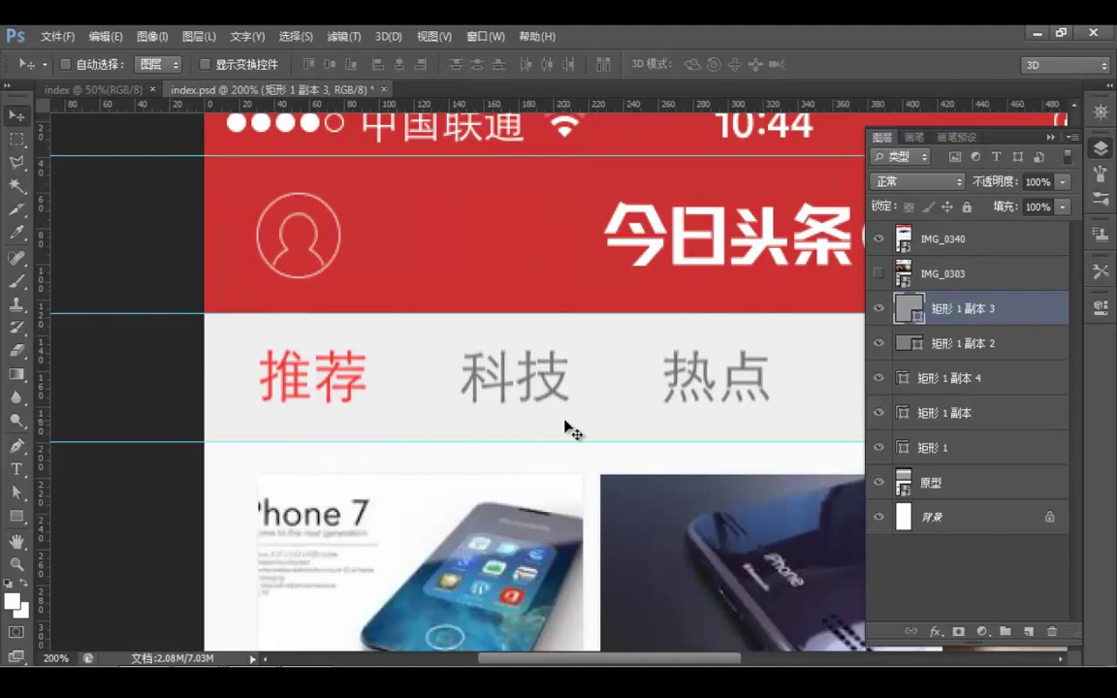
drag(46, 255, 256, 249)
ctrl+click(245, 241)
drag(320, 281, 359, 304)
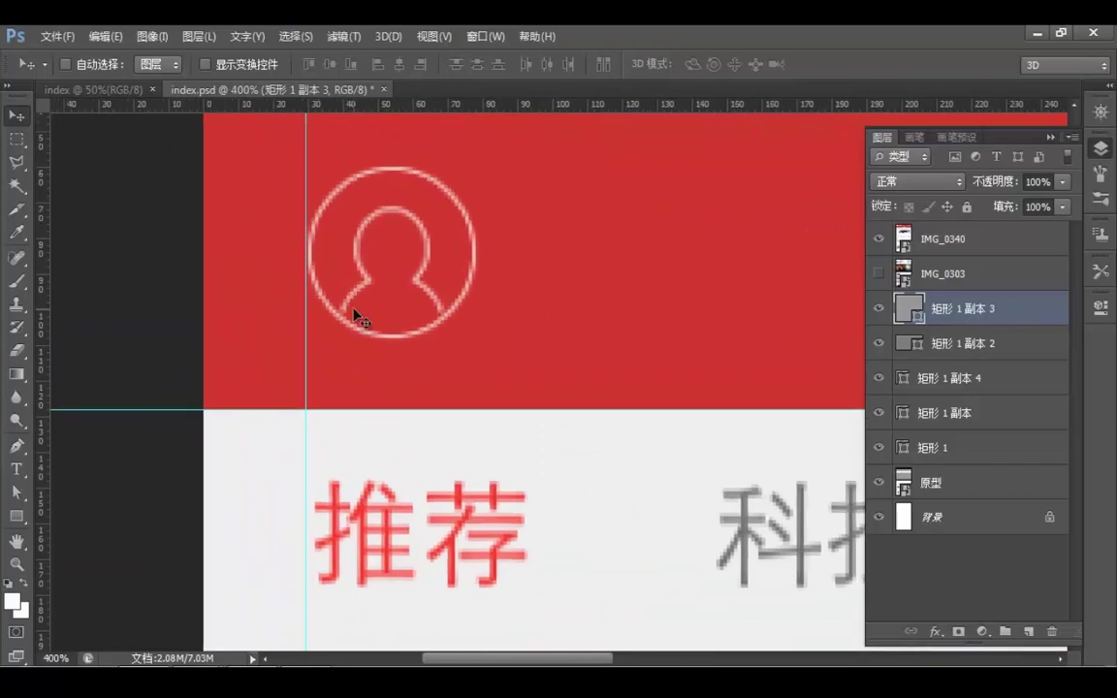
Marquee-select the margin width between the canvas's left edge and the vertical guide, and move the selection to the right canvas edge
key(m)
drag(202, 213, 245, 248)
drag(187, 194, 306, 248)
drag(776, 216, 463, 262)
drag(737, 255, 501, 279)
drag(475, 220, 368, 327)
key(Right)
Place a second vertical guide at the selection's inner edge to mark the right margin, and clear the selection
drag(41, 280, 375, 283)
drag(275, 341, 476, 360)
scroll(438, 376, left, 5)
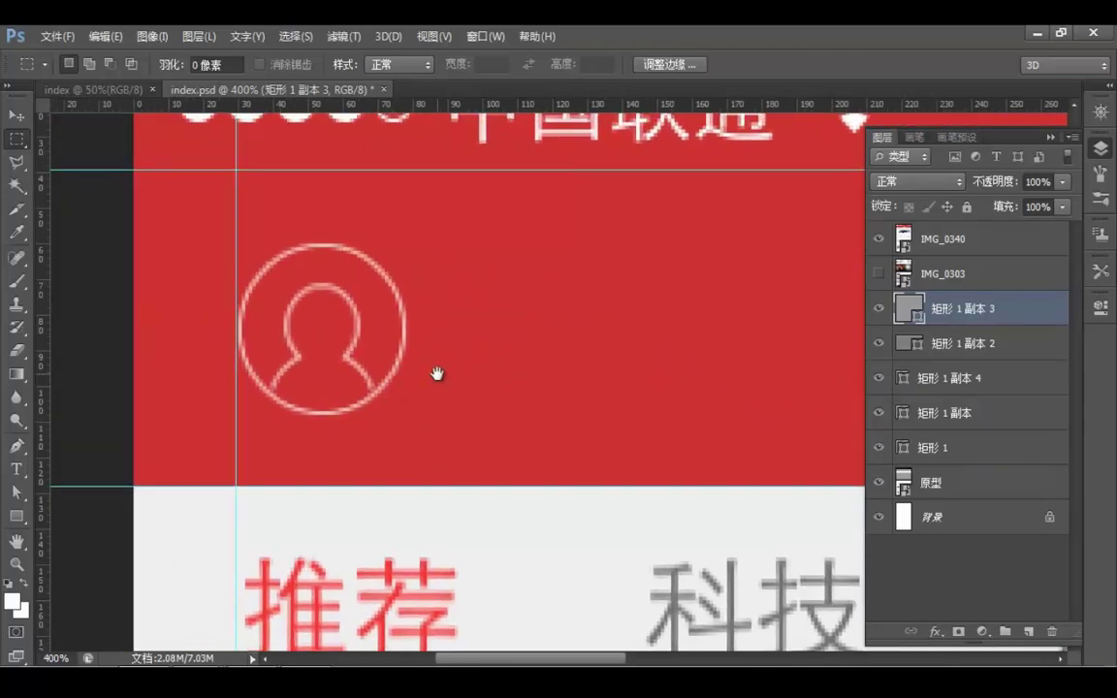
key(ctrl+1)
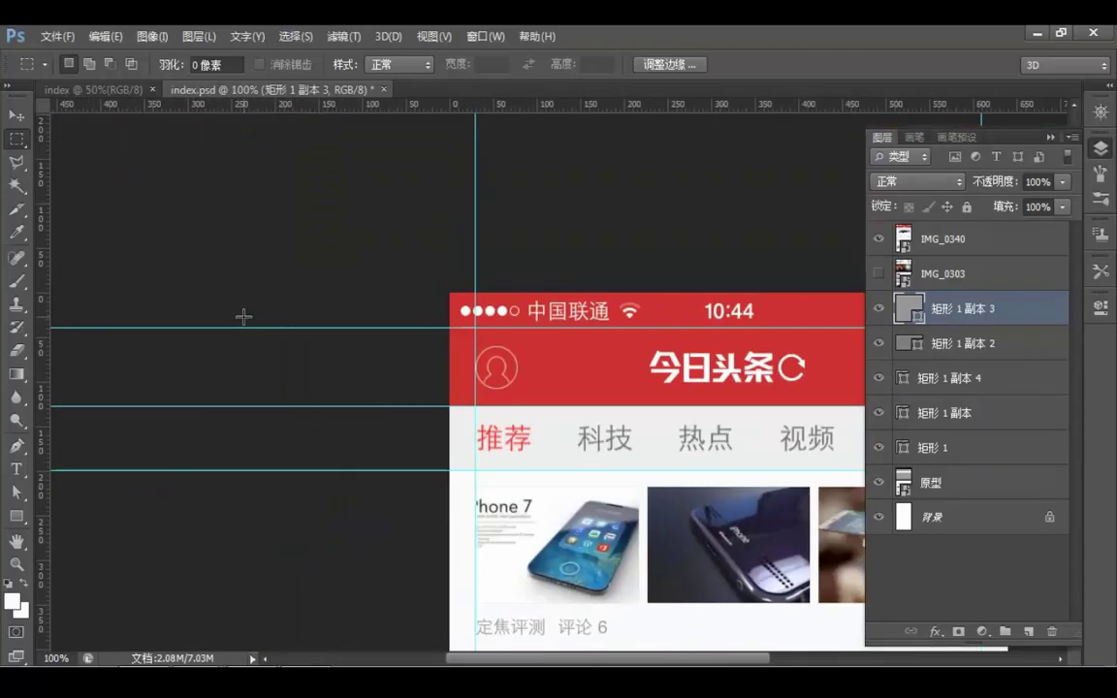
drag(589, 441, 399, 342)
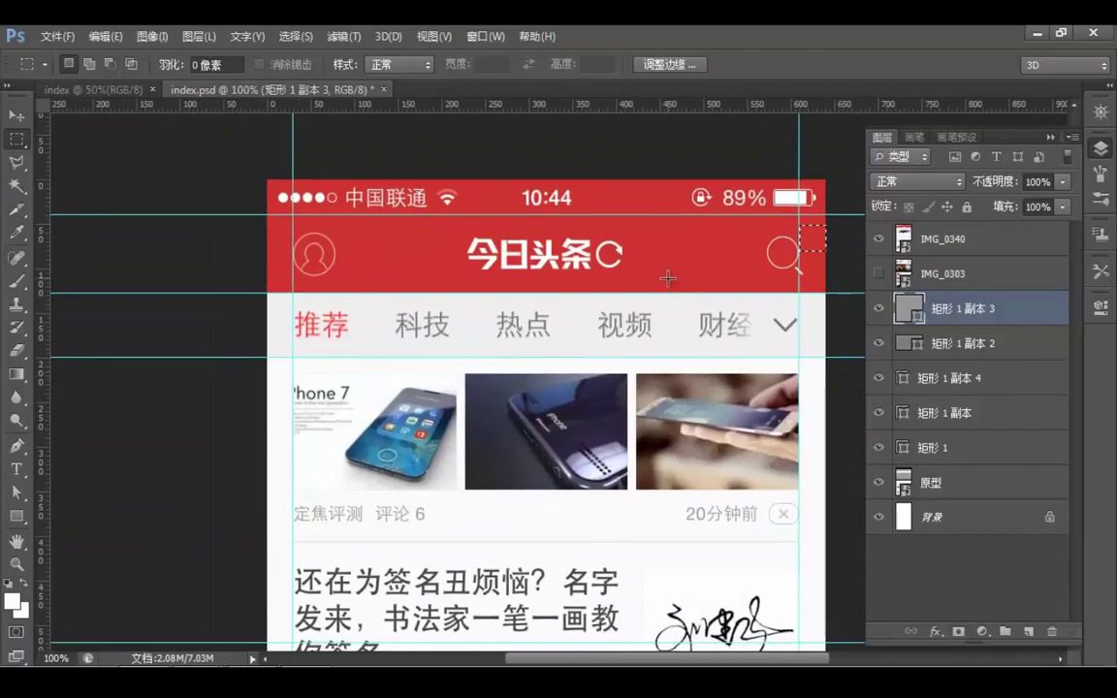
key(ctrl+d)
Check the alignment of the reference page's content with both margin guides from top to bottom, and hide IMG_0340
drag(564, 308, 513, 288)
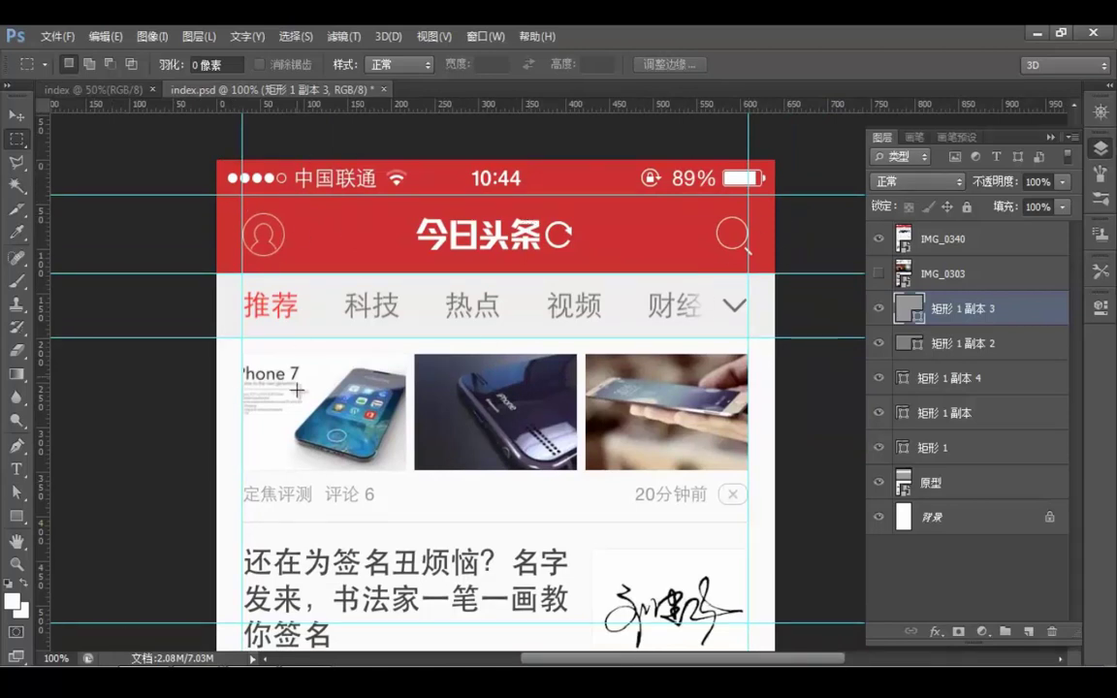
drag(441, 458, 446, 340)
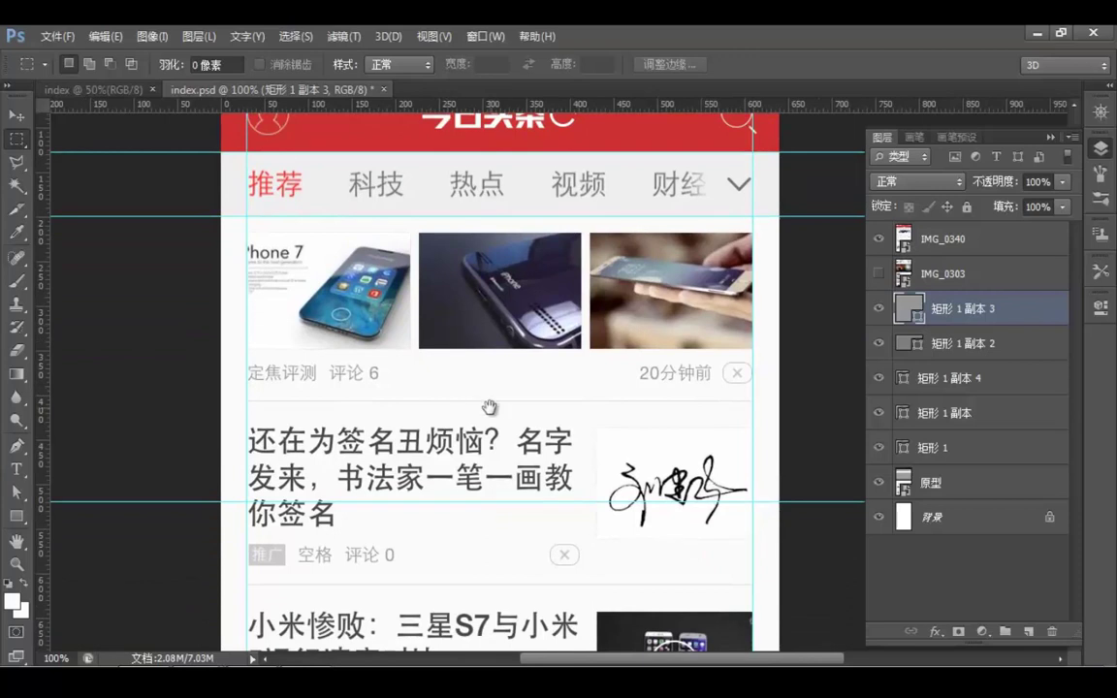
drag(481, 405, 498, 346)
drag(507, 302, 462, 116)
drag(494, 436, 511, 257)
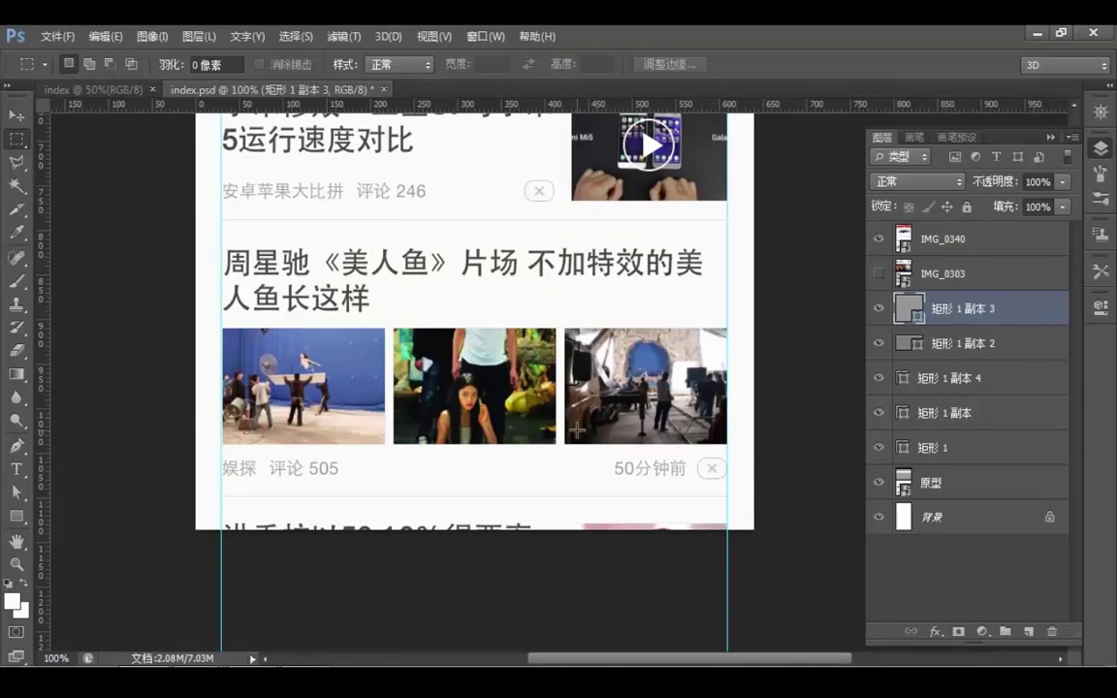
drag(543, 194, 530, 395)
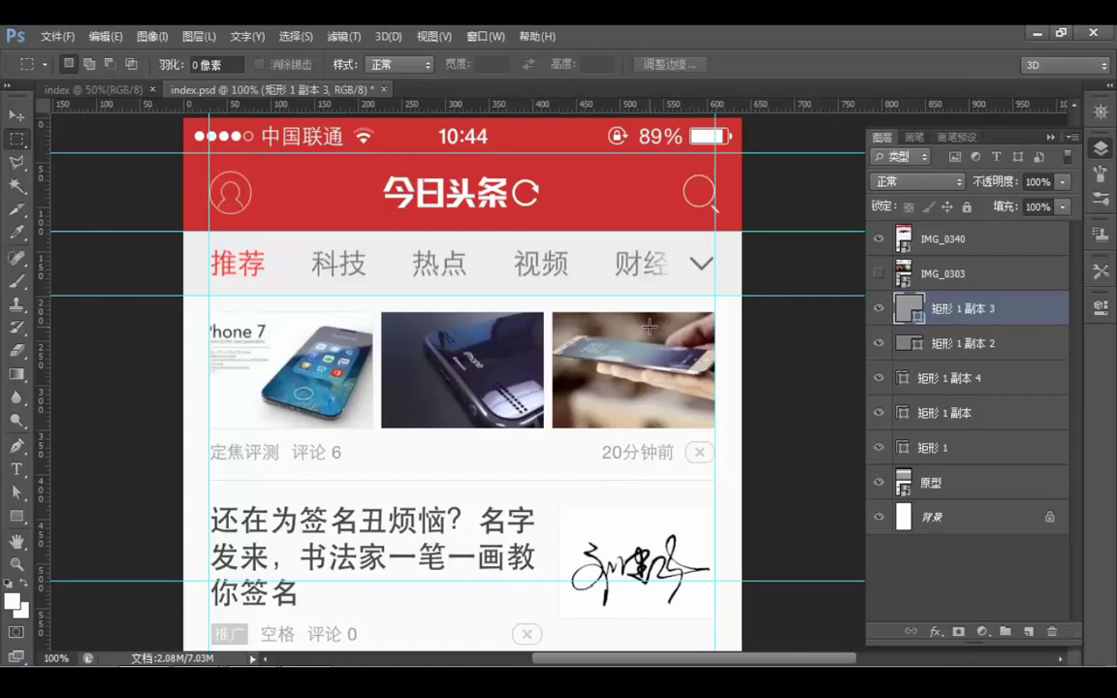
click(877, 241)
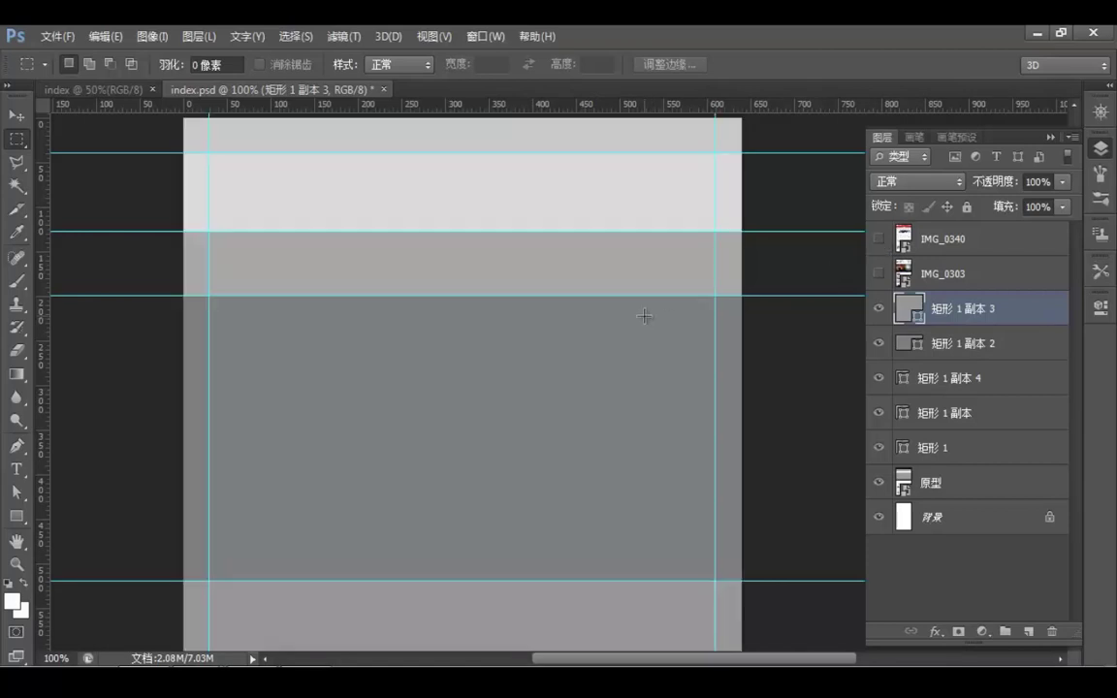
Put the status bar rectangle 矩形 1 into its own layer group
key(v)
drag(511, 289, 586, 311)
ctrl+click(523, 248)
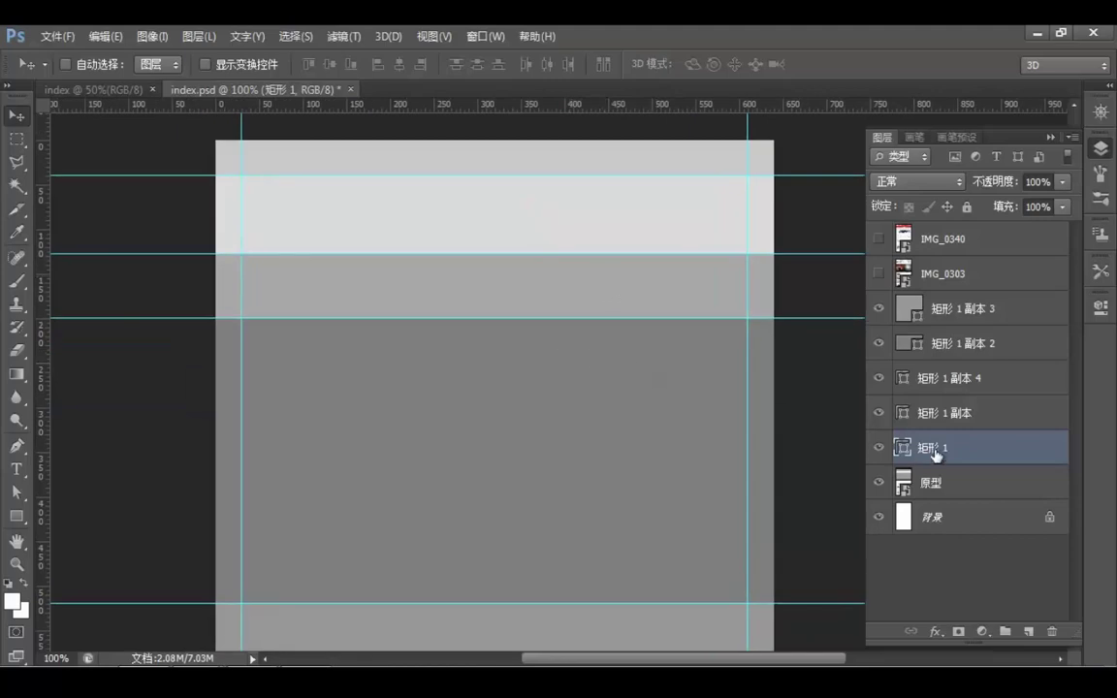
click(947, 486)
click(952, 453)
key(ctrl+g)
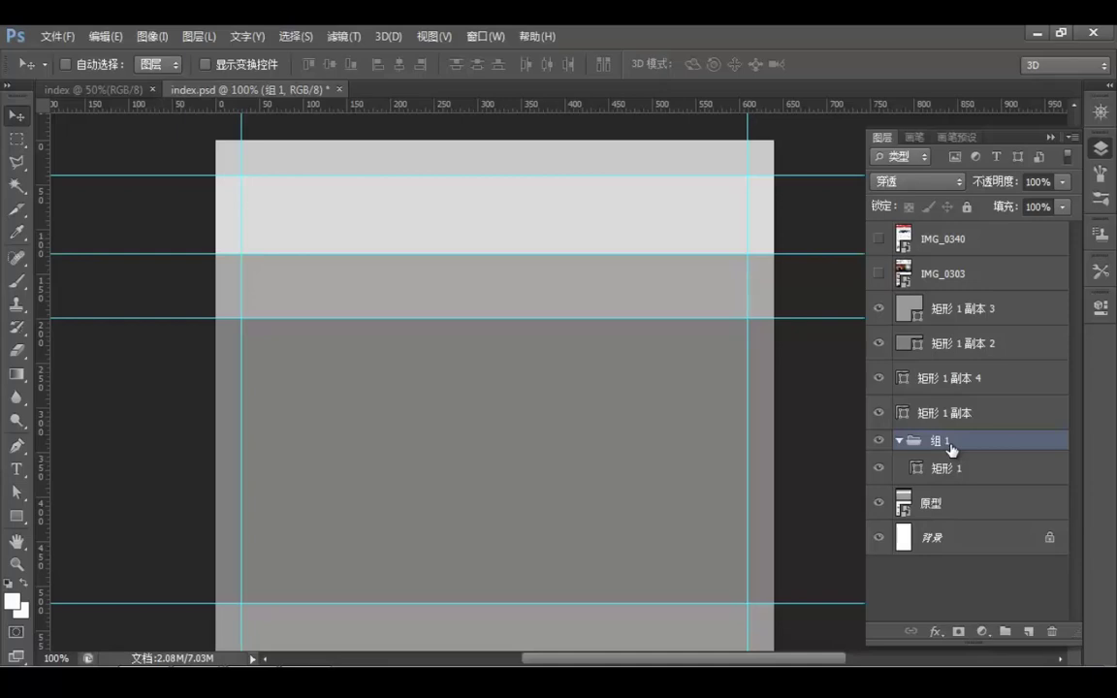
click(947, 468)
click(943, 442)
click(959, 469)
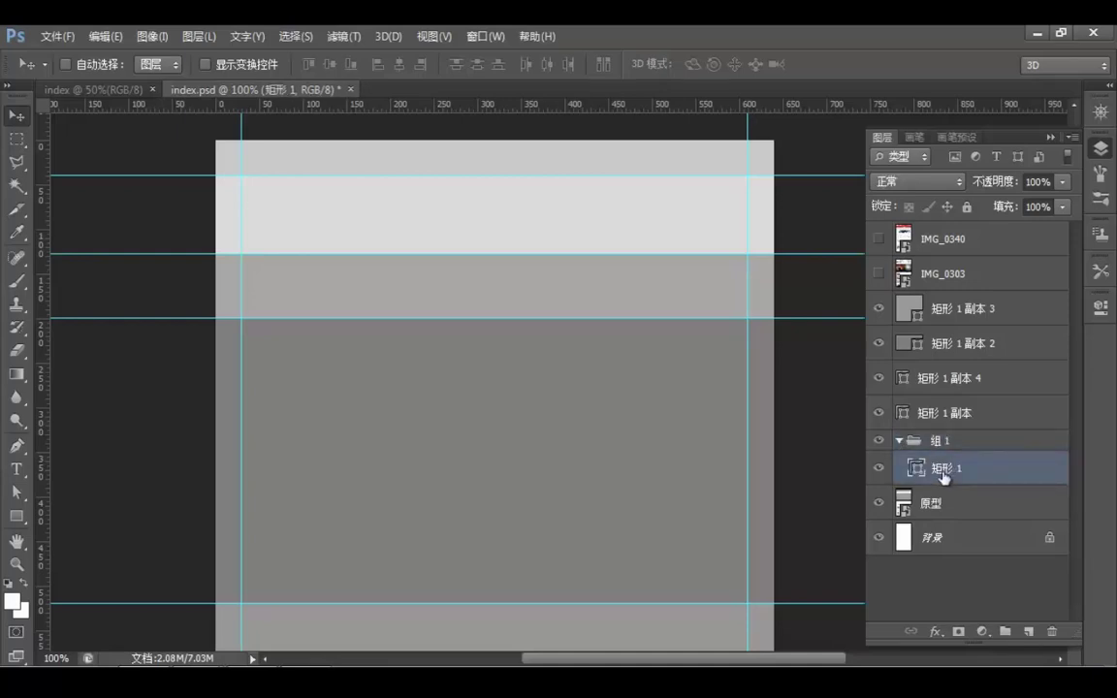
Rename the status bar's layer group as 状态栏 and collapse it
double_click(943, 441)
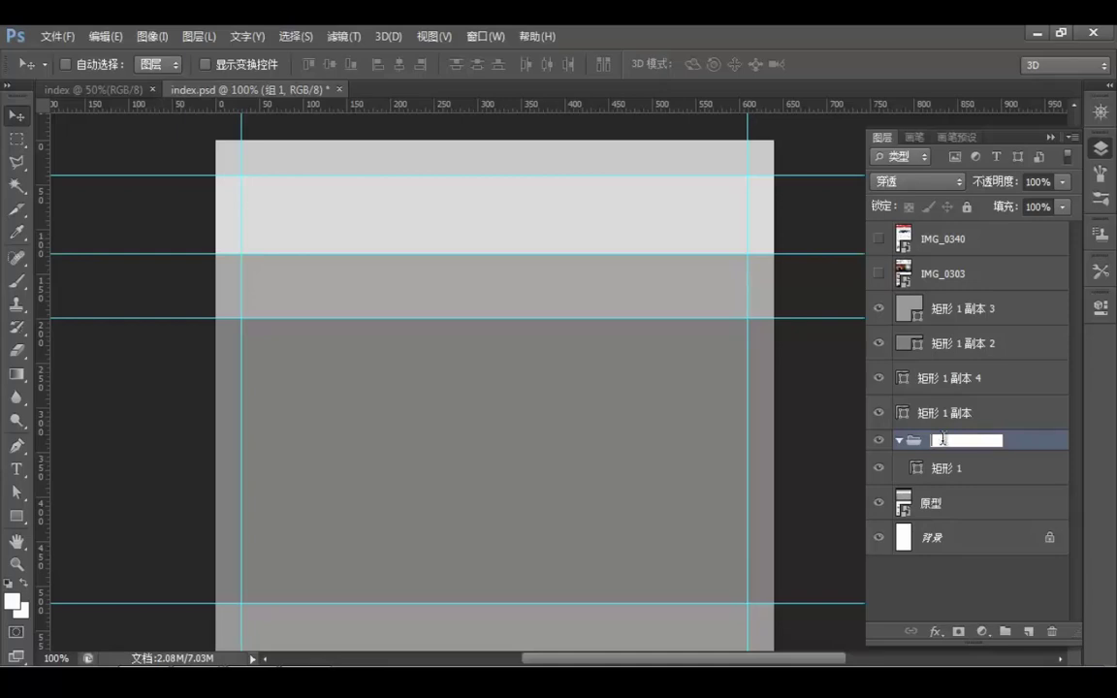
text(zhuangrta)
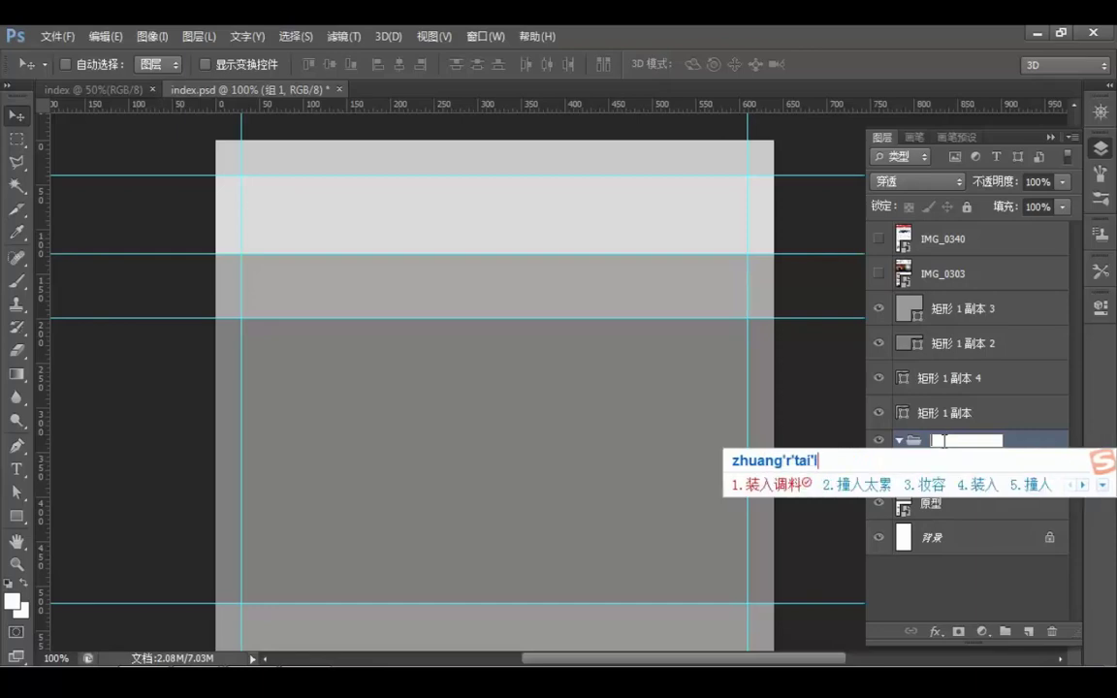
key(BackSpace)
key(BackSpace)
key(BackSpace)
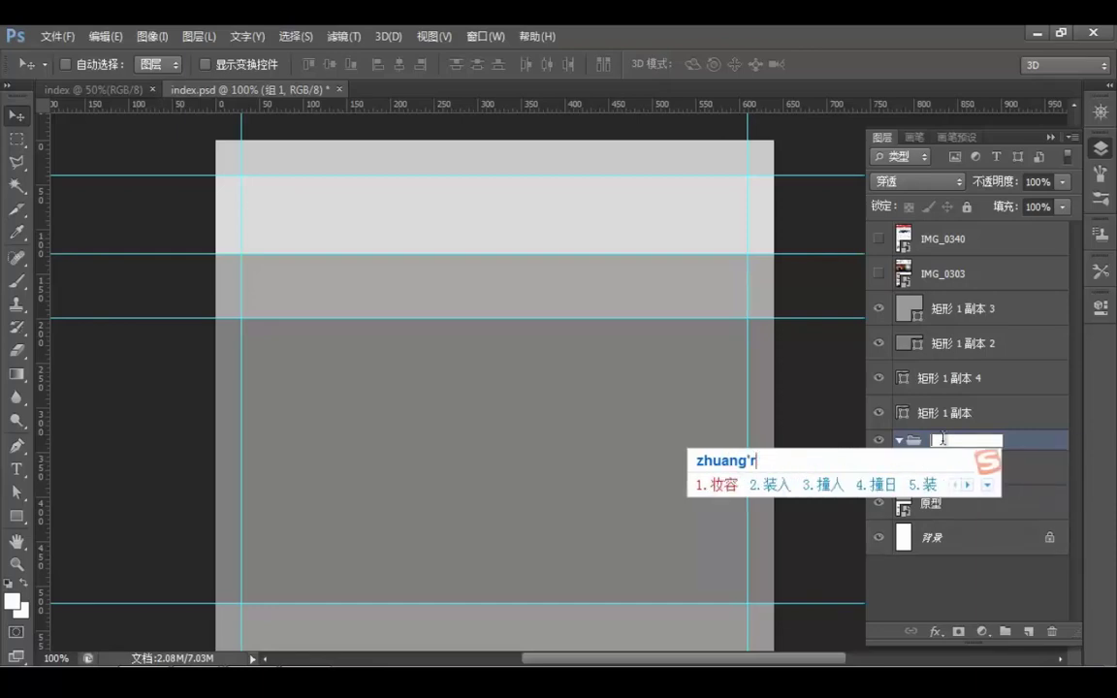
text(tail)
key(space)
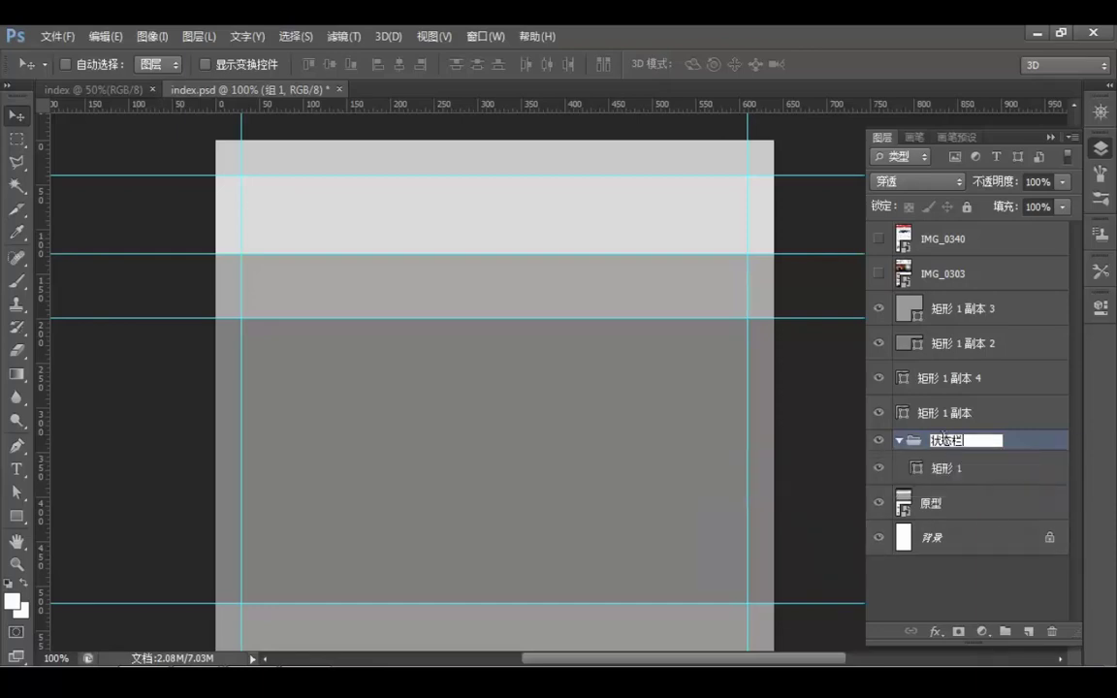
key(Return)
click(900, 442)
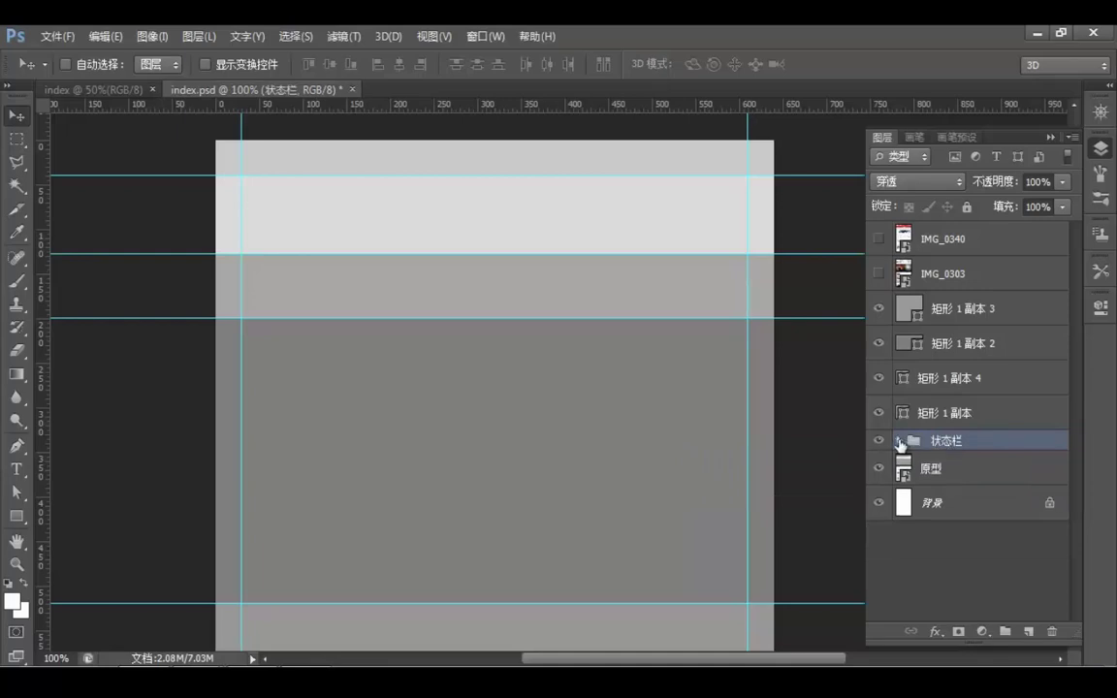
Group the header rectangle 矩形 1 副本, name the group 工具栏 and collapse it
click(935, 412)
click(878, 414)
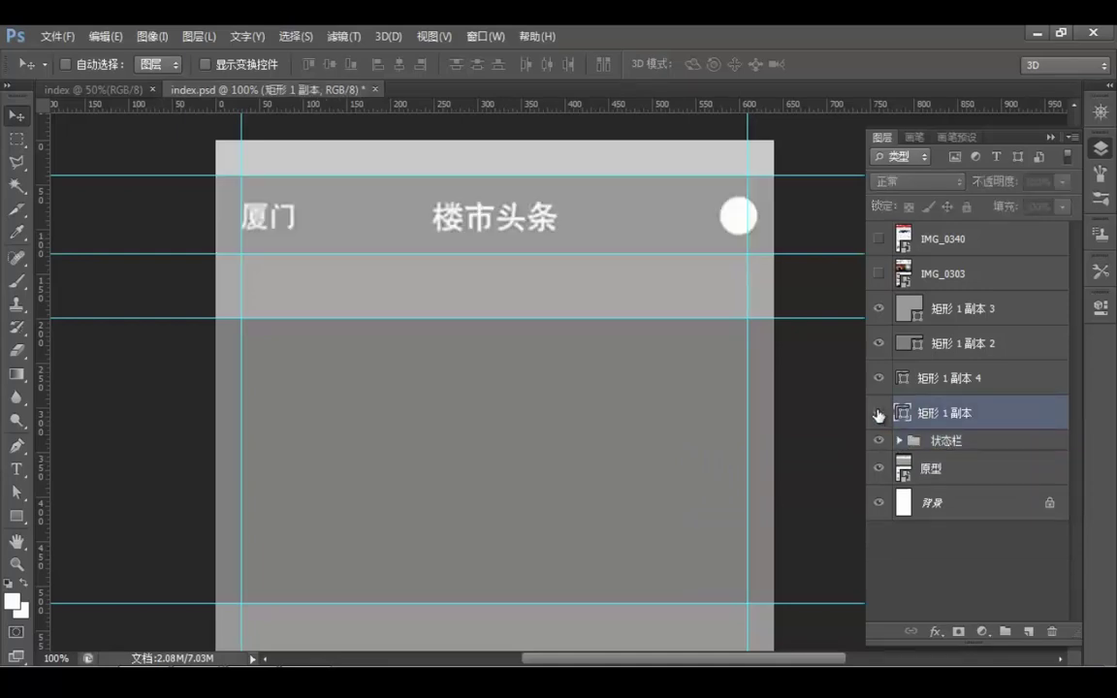
click(878, 415)
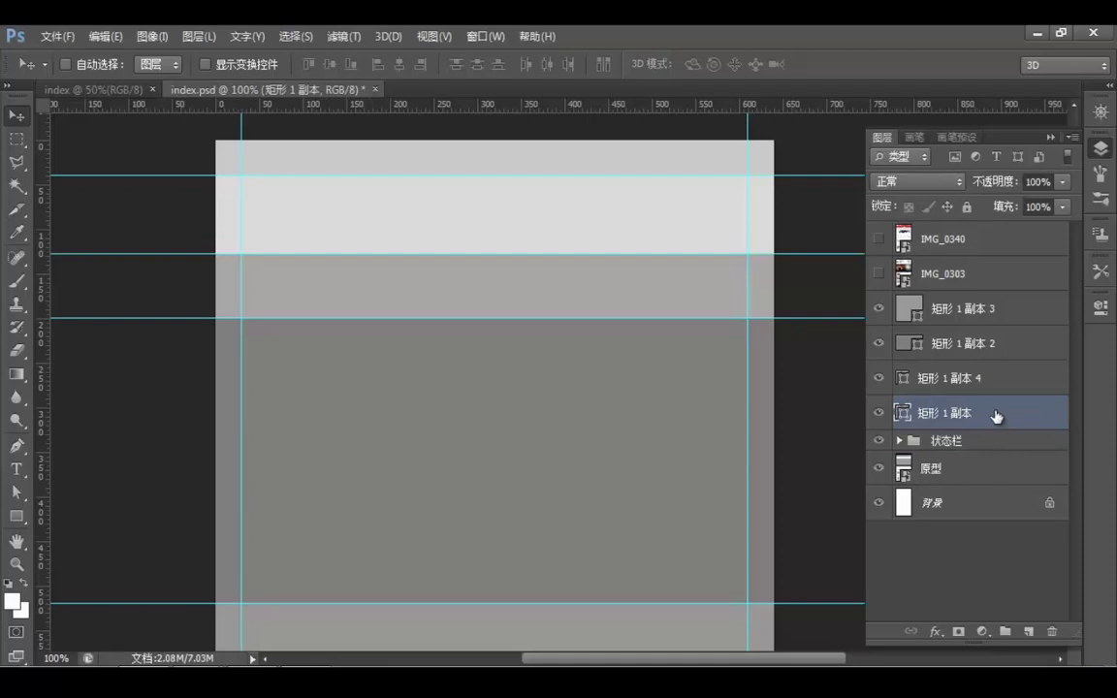
key(ctrl+g)
double_click(941, 405)
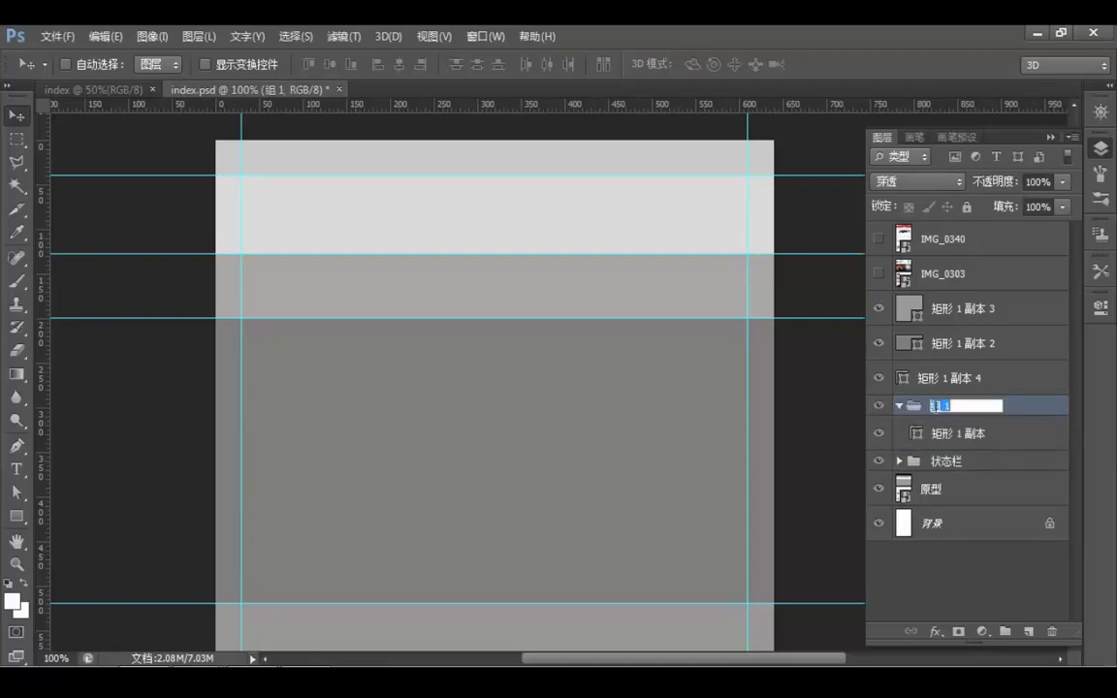
text(gongjul)
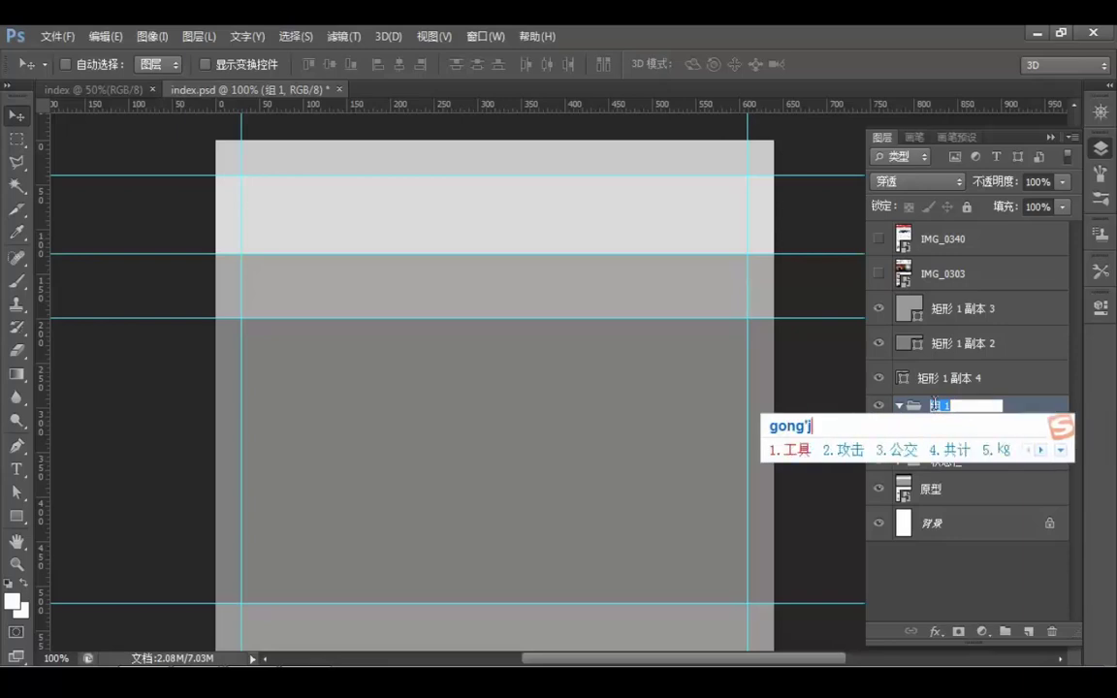
key(space)
key(Return)
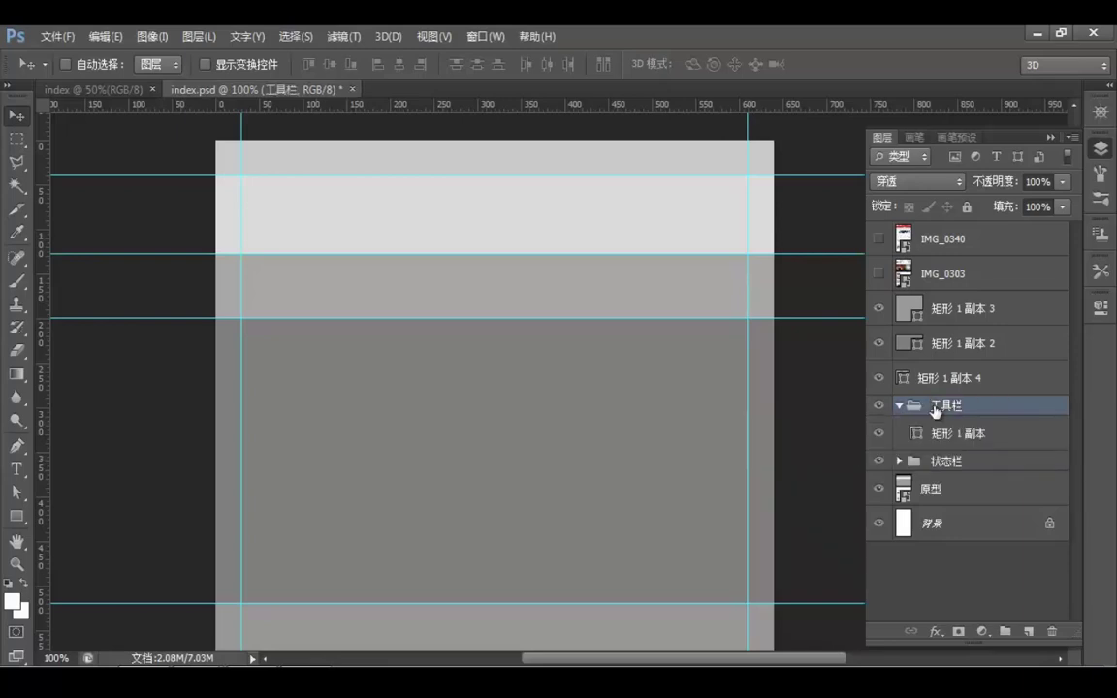
click(900, 406)
Put the navigation rectangle 矩形 1 副本 4 into its own layer group
click(888, 377)
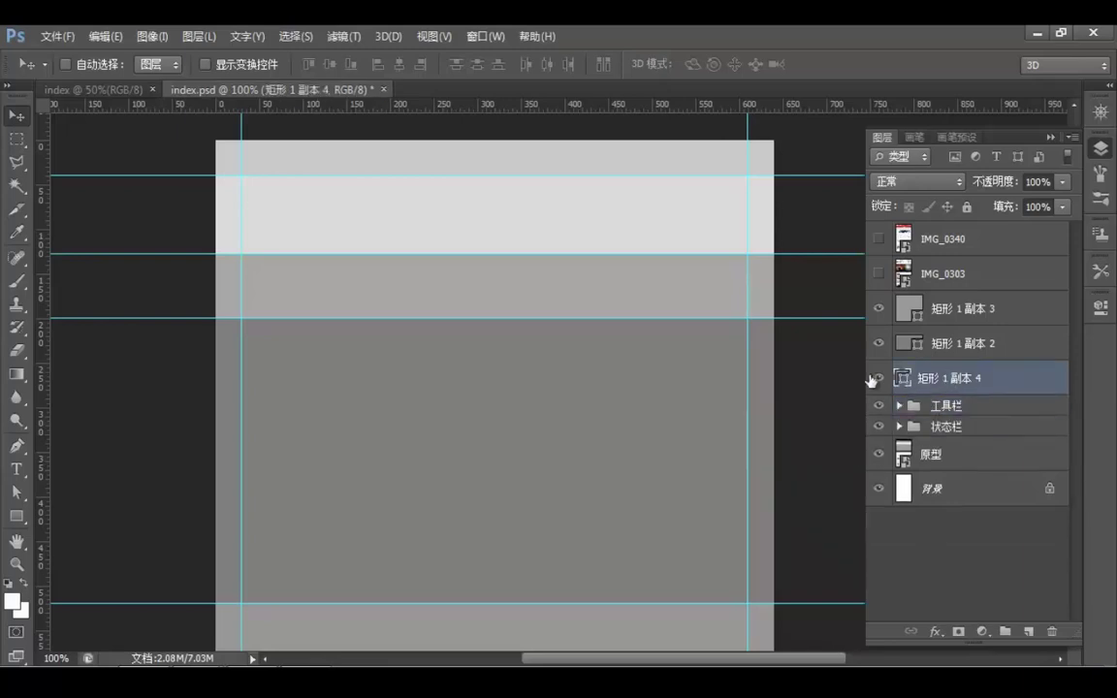
click(880, 379)
click(879, 378)
double_click(986, 381)
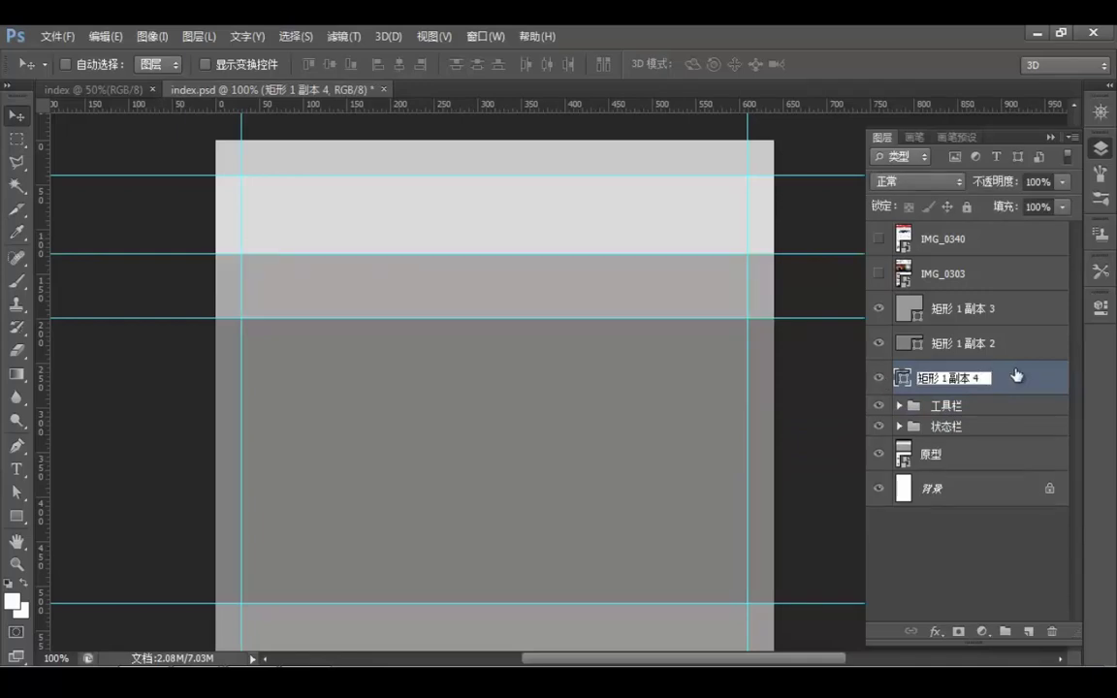
click(1020, 376)
key(ctrl+g)
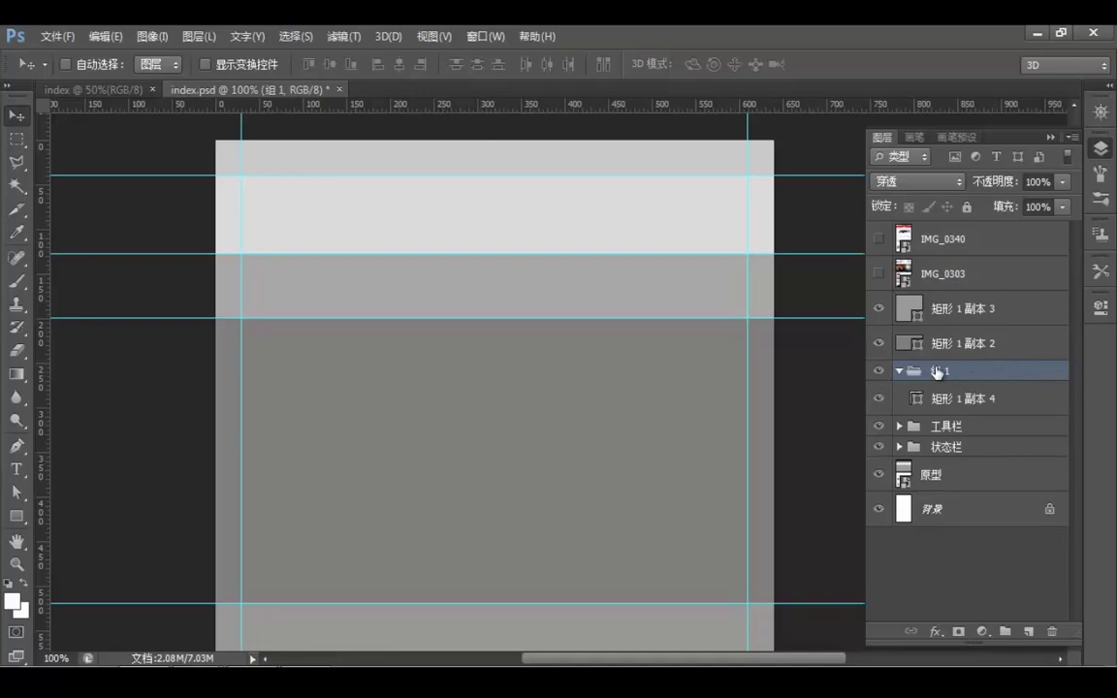
Rename the navigation rectangle's layer group as 导航栏
double_click(933, 370)
text(daohanglan)
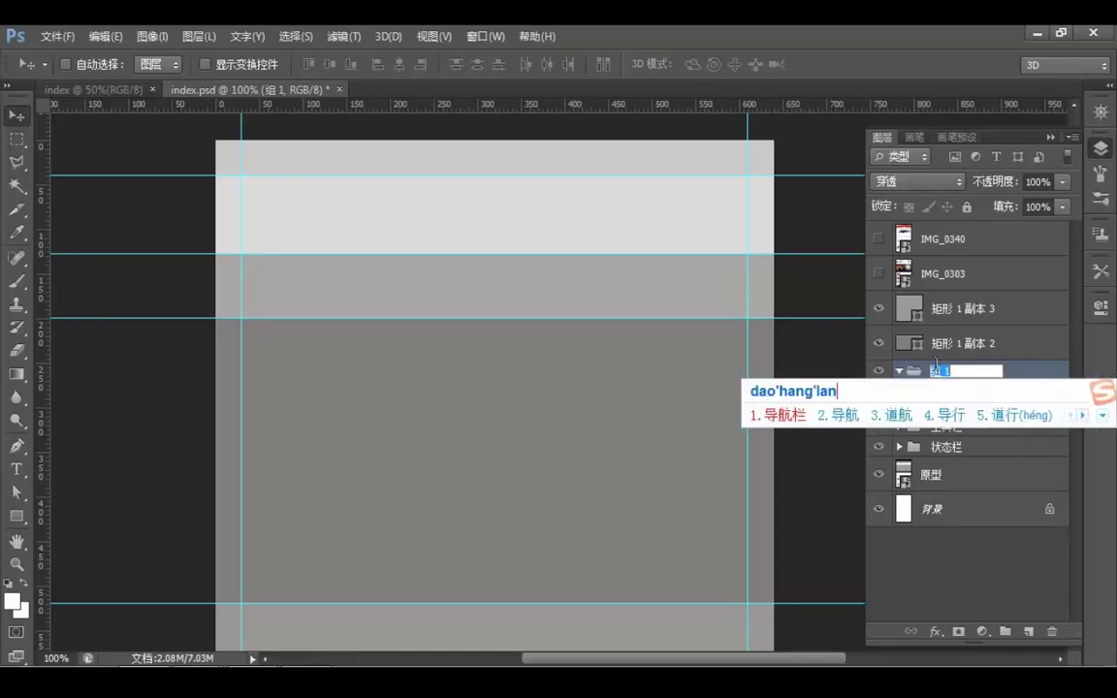
key(space)
key(Return)
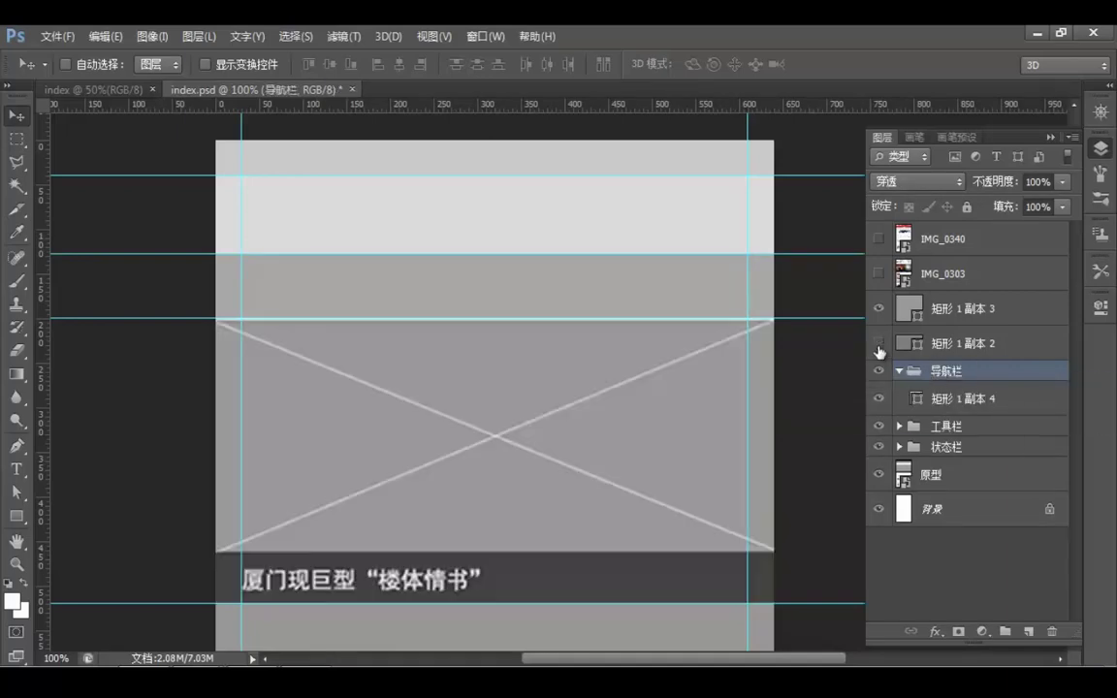
Group the banner rectangle 矩形 1 副本 2, name the group banner and collapse it
click(967, 345)
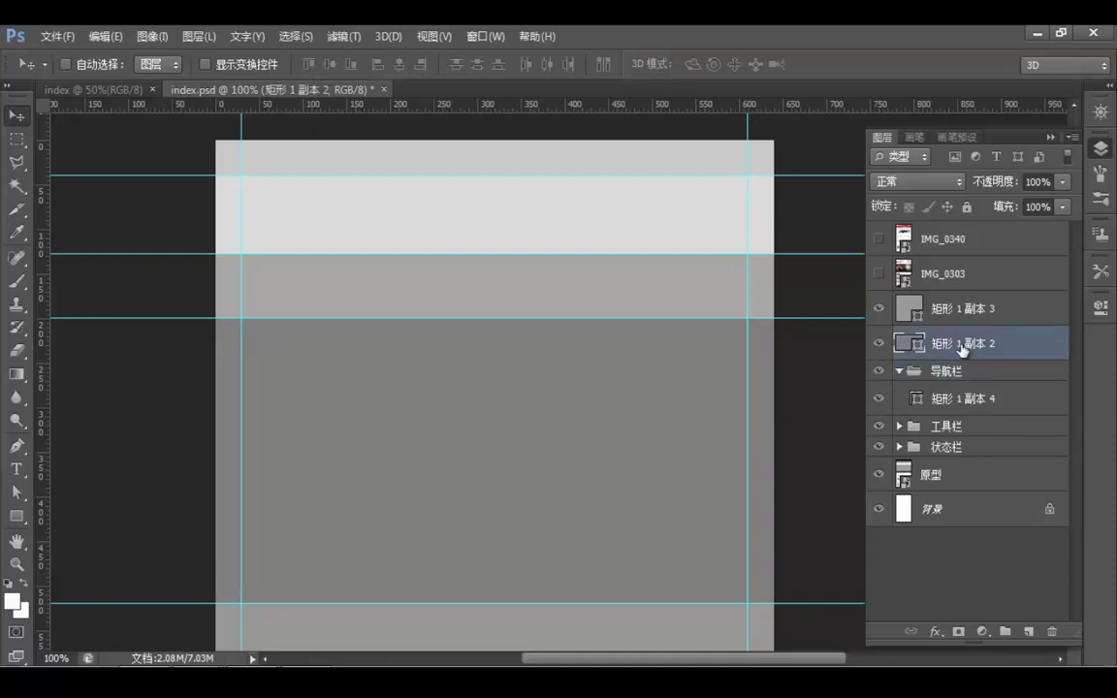
key(ctrl+g)
double_click(936, 336)
text(banner)
key(Return)
key(Return)
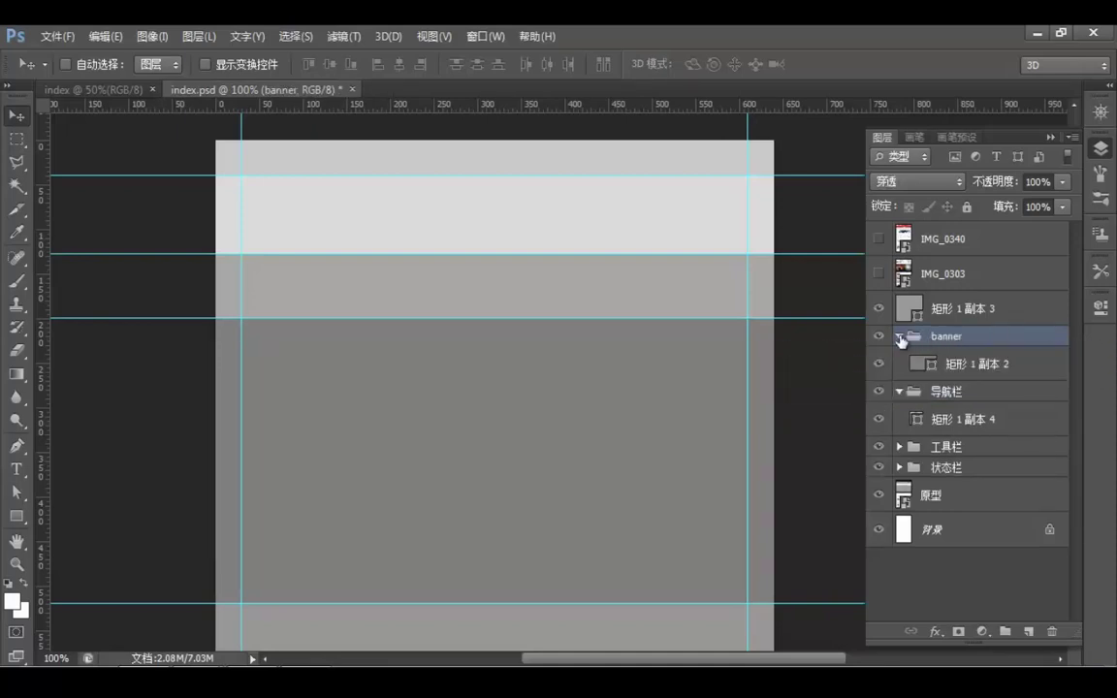
click(900, 336)
Group the news list rectangle 矩形 1 副本 3, name the group 新闻列表 and collapse it
click(890, 311)
click(880, 309)
click(880, 310)
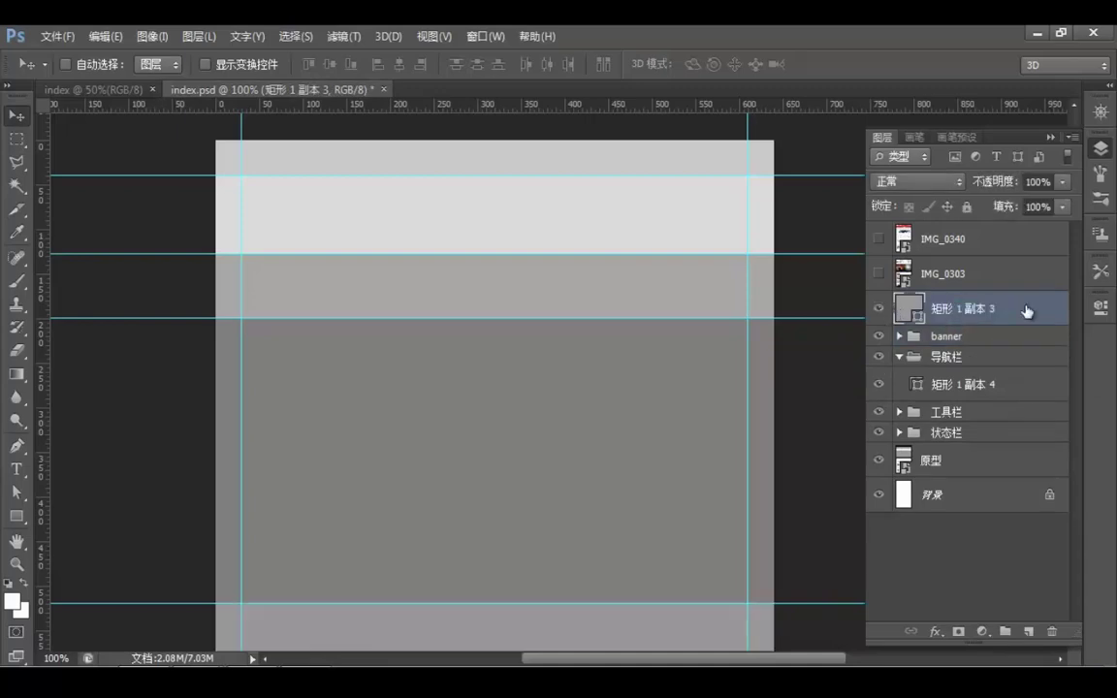
key(ctrl+g)
double_click(939, 302)
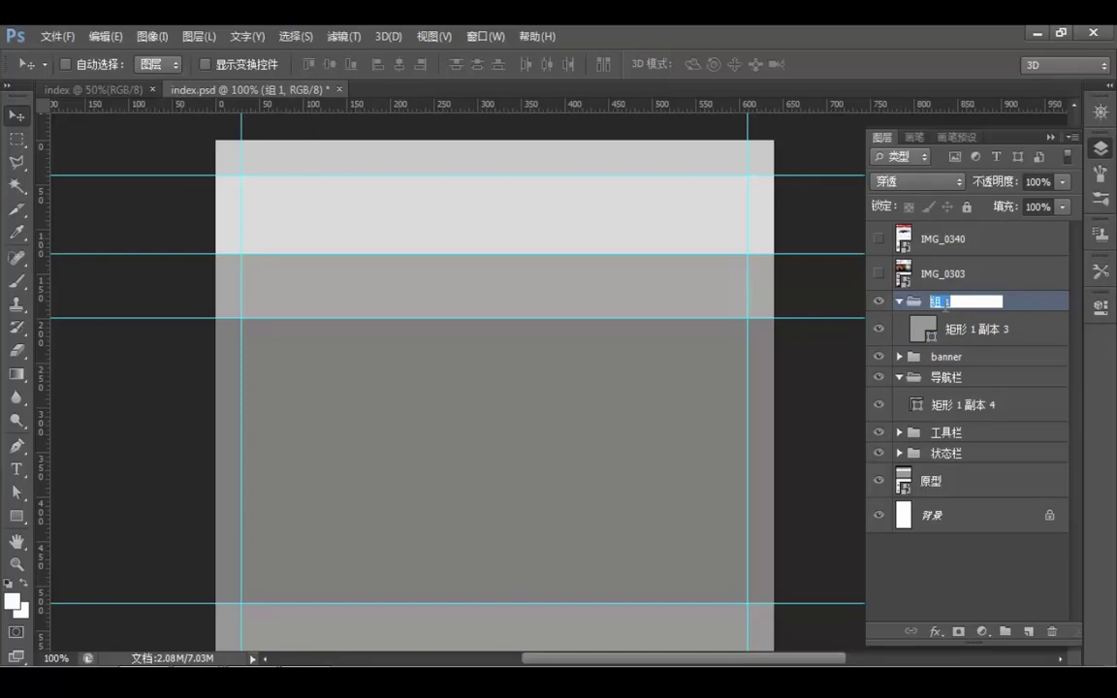
text(ban)
key(Escape)
text(xinwen)
key(space)
text(liebiao)
key(space)
key(Return)
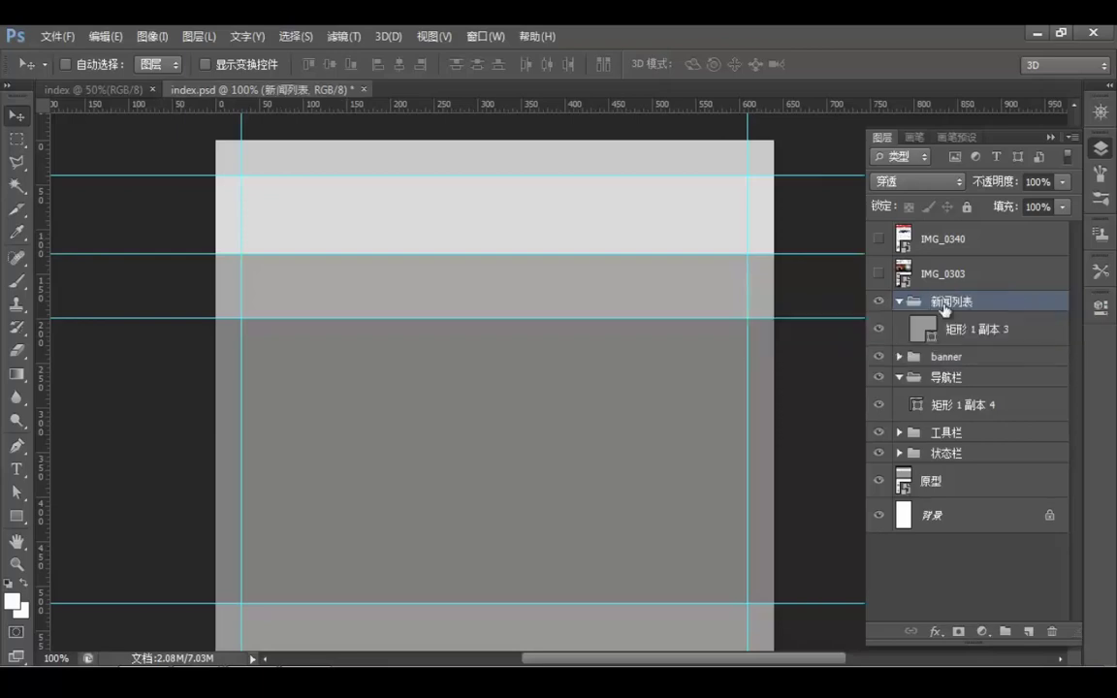
click(899, 302)
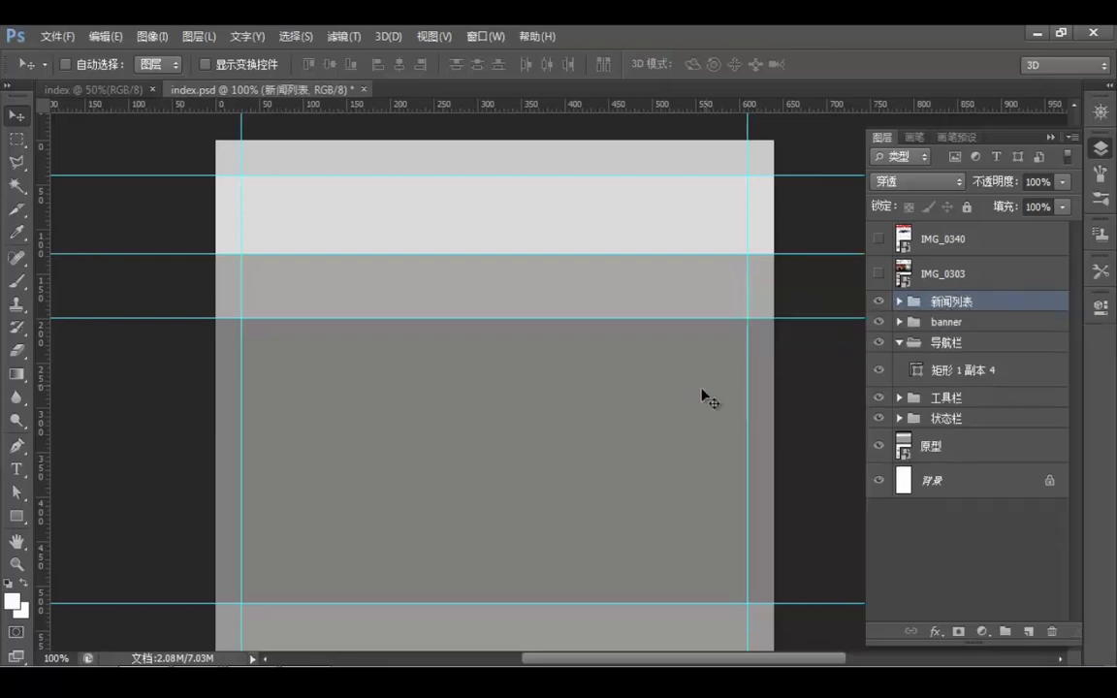
Collapse the 导航栏 group and save the document
click(898, 342)
scroll(640, 412, down, 1)
scroll(647, 419, down, 5)
scroll(647, 419, down, 1)
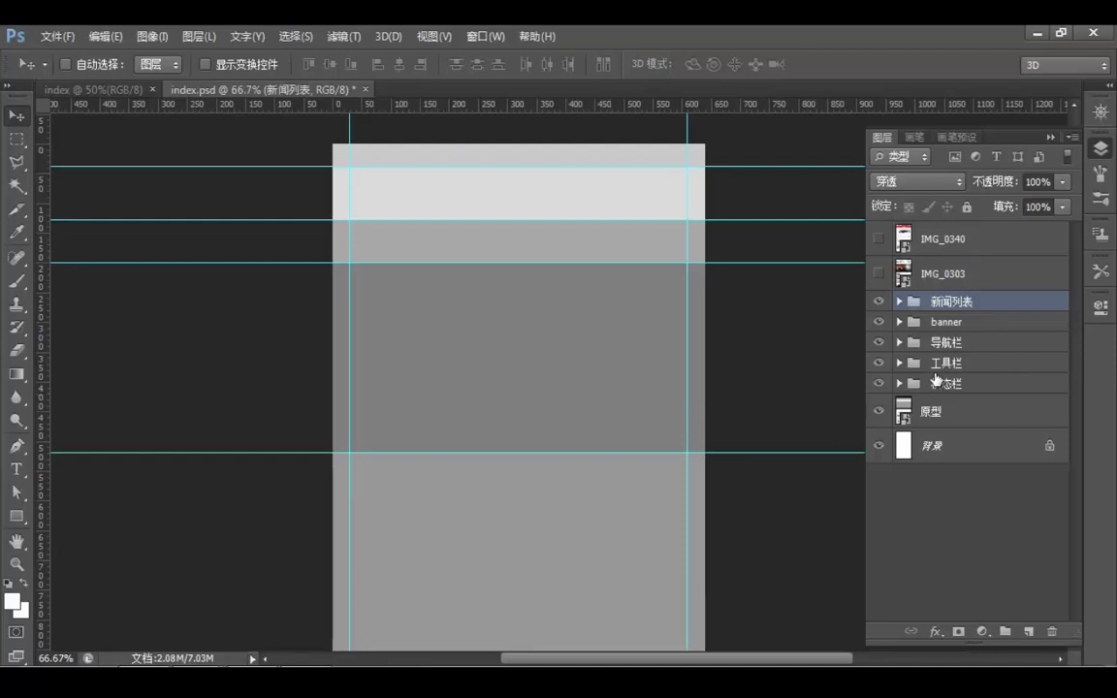
scroll(614, 384, down, 10)
scroll(614, 383, up, 10)
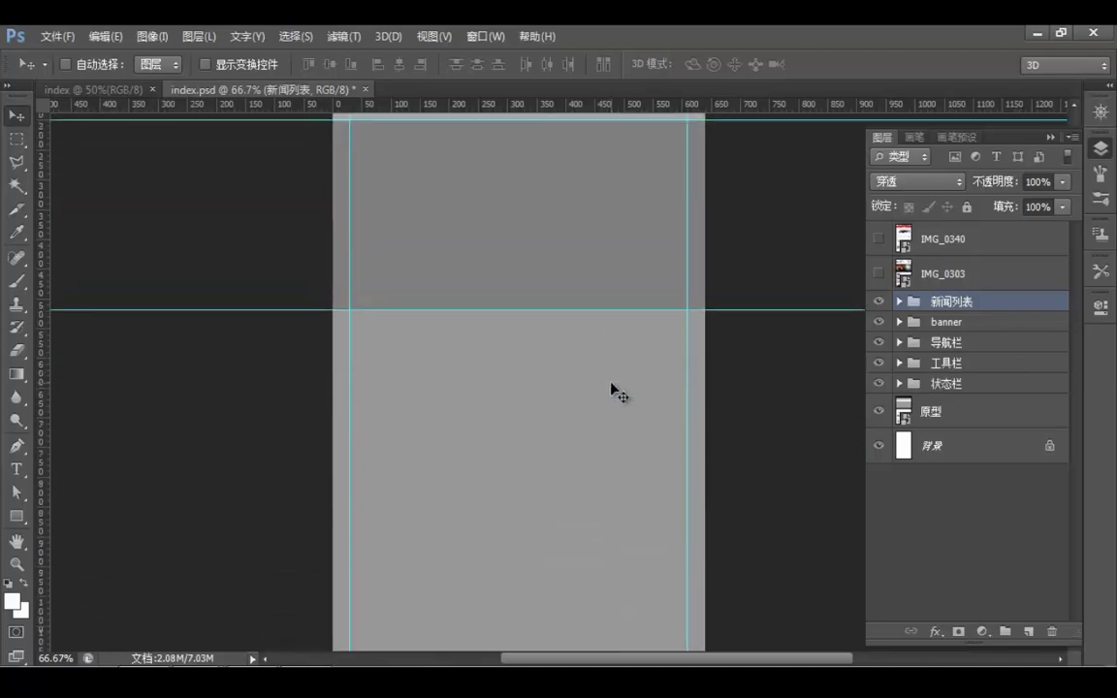
scroll(615, 391, up, 3)
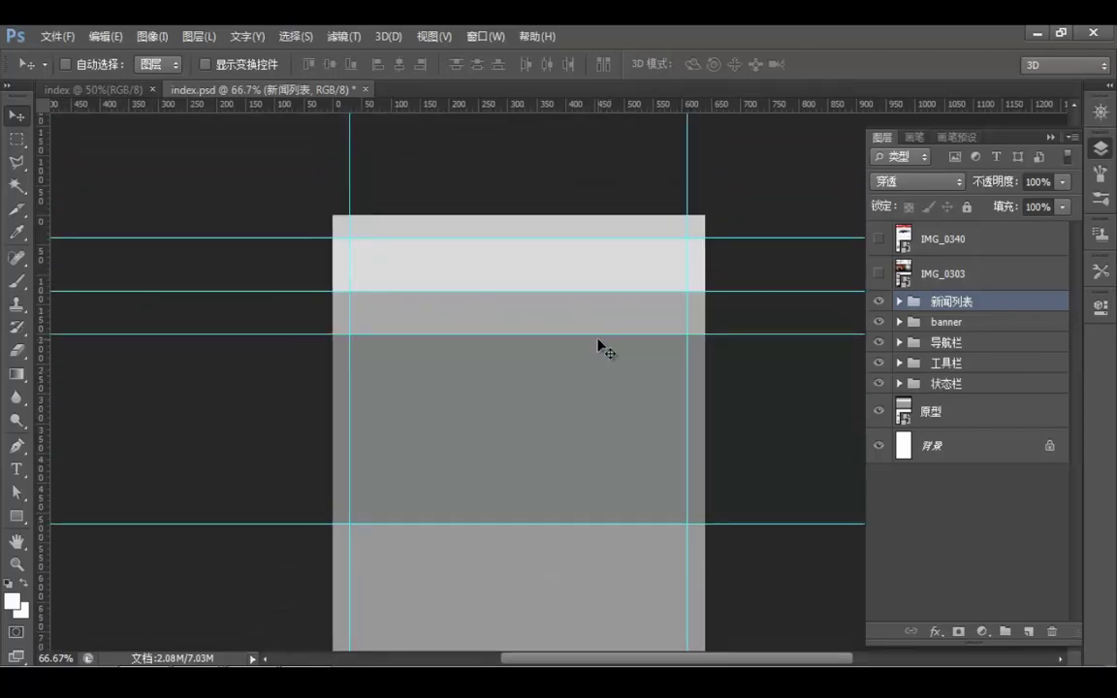
key(ctrl+s)
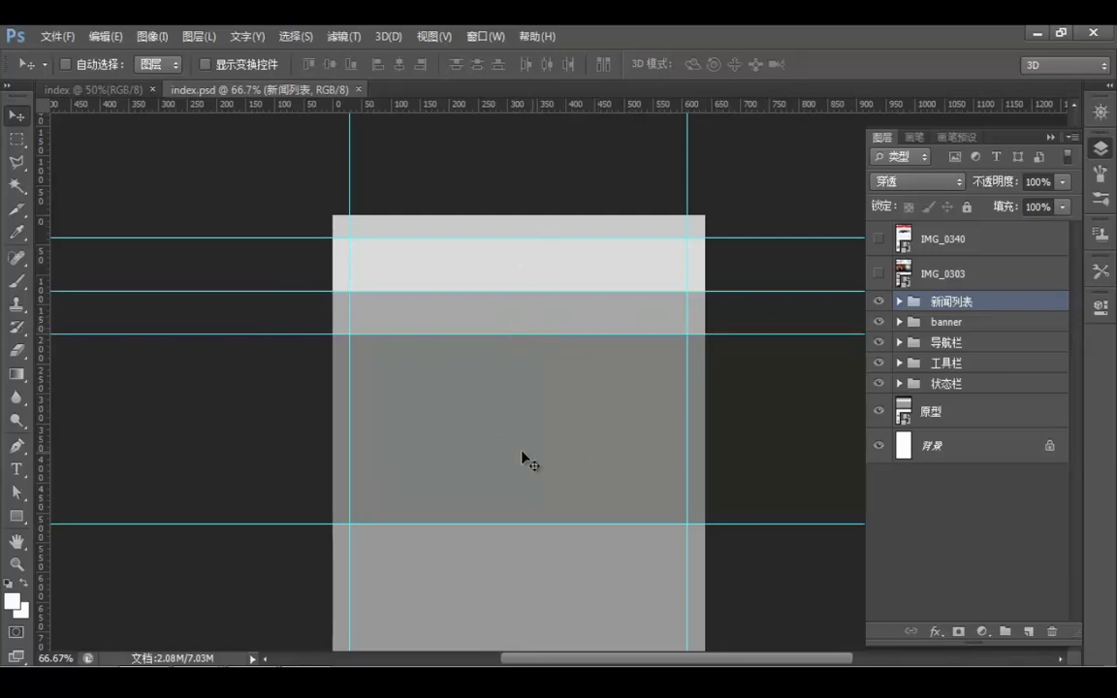
ctrl+click(483, 447)
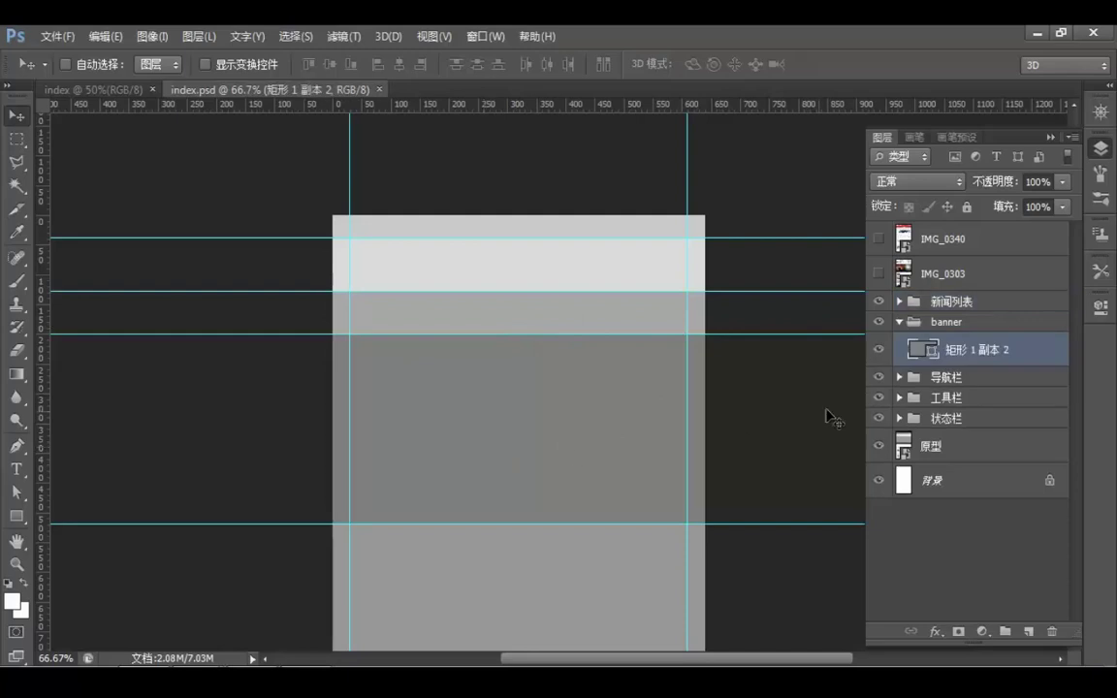
click(965, 386)
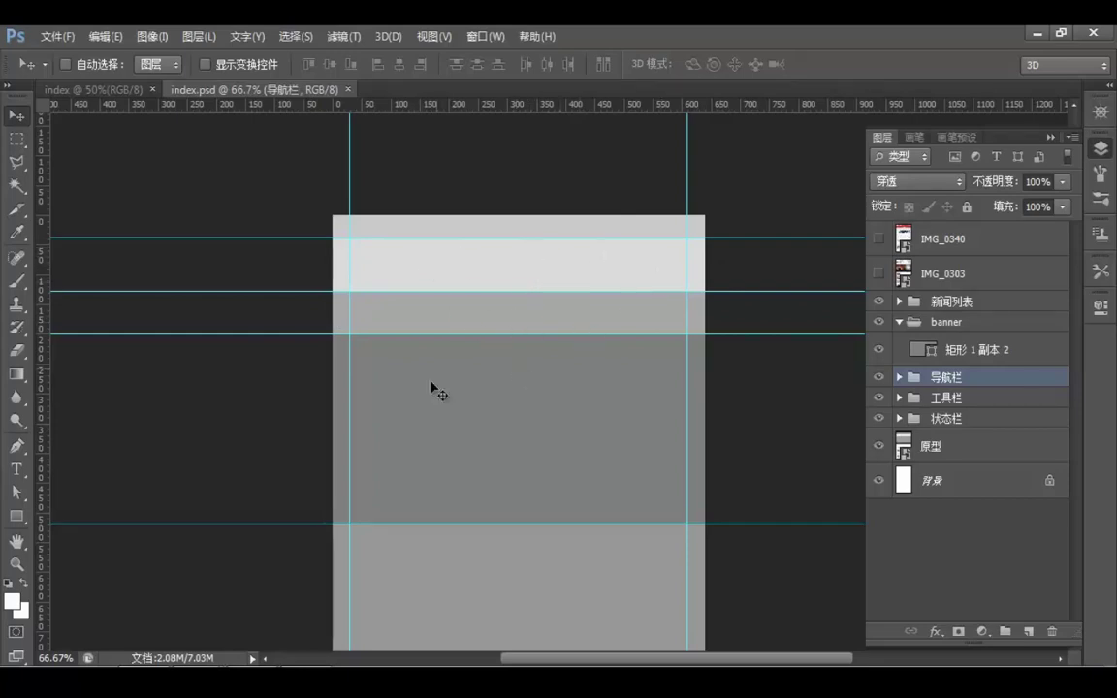
scroll(485, 436, down, 2)
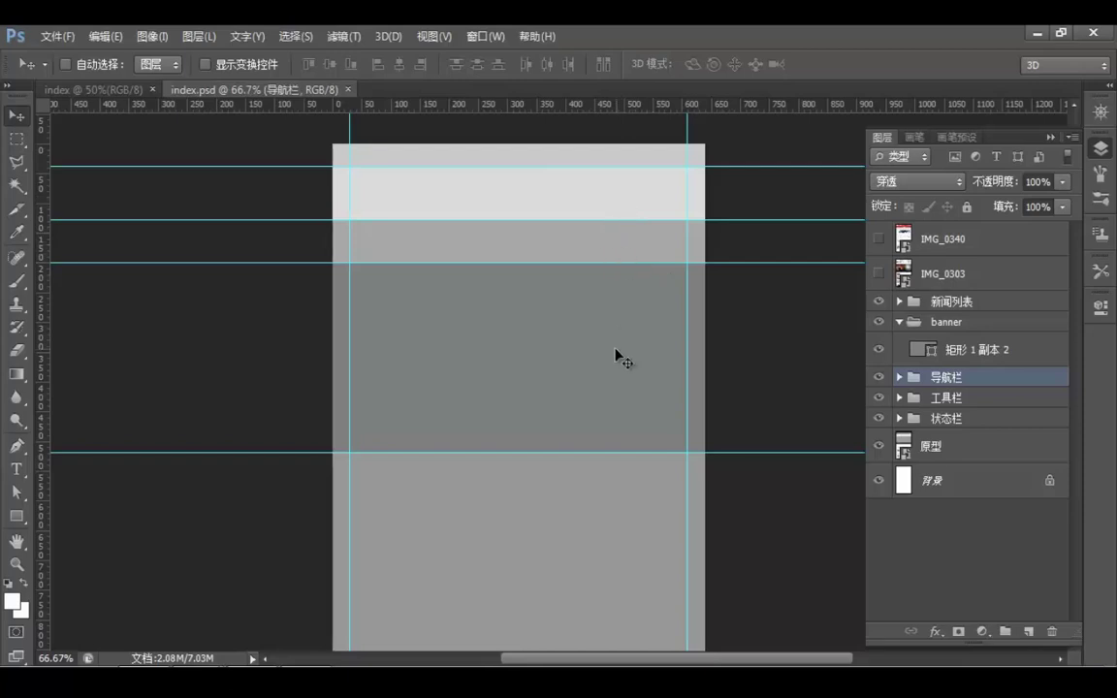
scroll(545, 367, down, 1)
scroll(545, 367, up, 2)
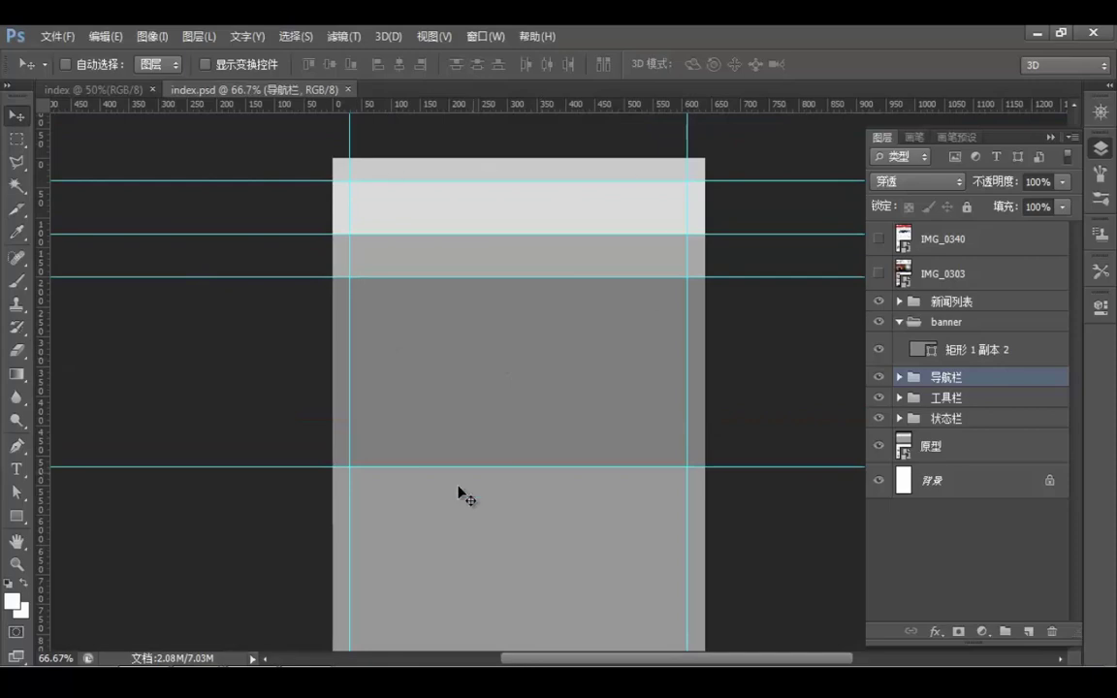
scroll(414, 517, down, 5)
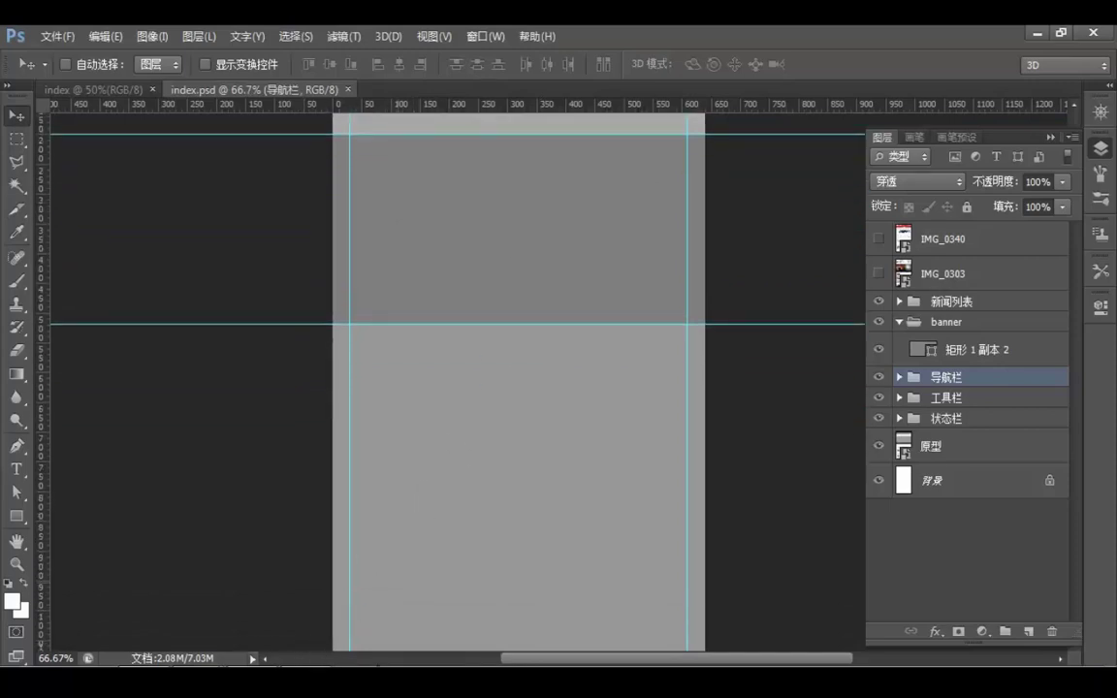
Place 001.jpg from the APP1\素材 folder above the rectangle in the banner group, scaled to about 33%
mouse_move(233, 661)
mouse_move(306, 649)
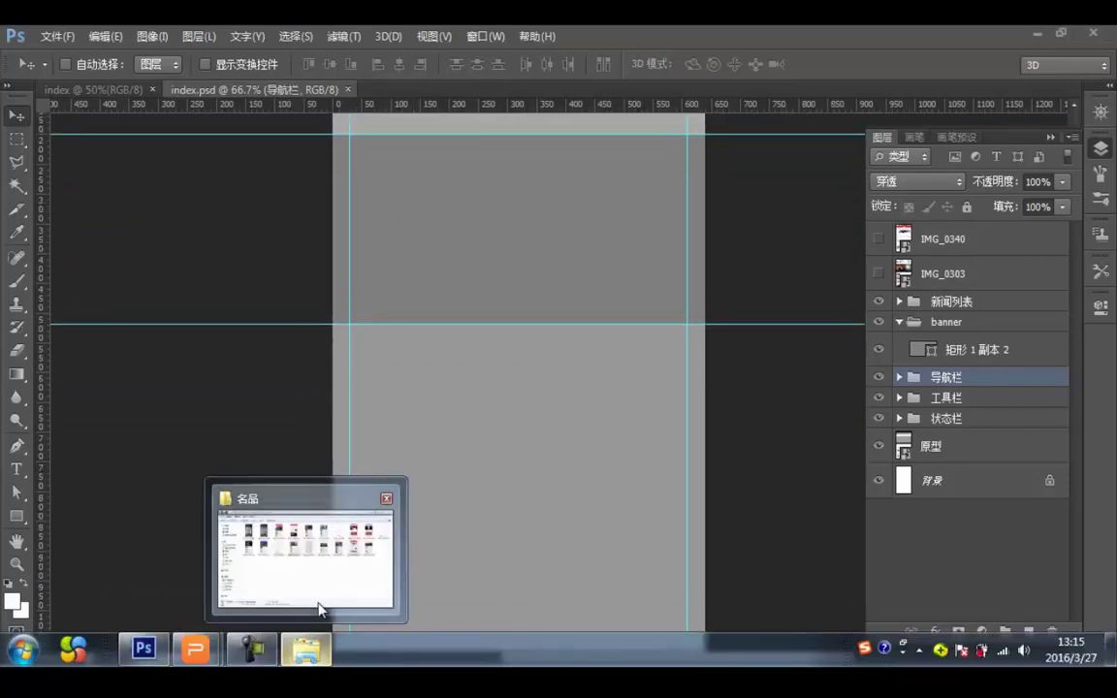
click(319, 606)
click(278, 57)
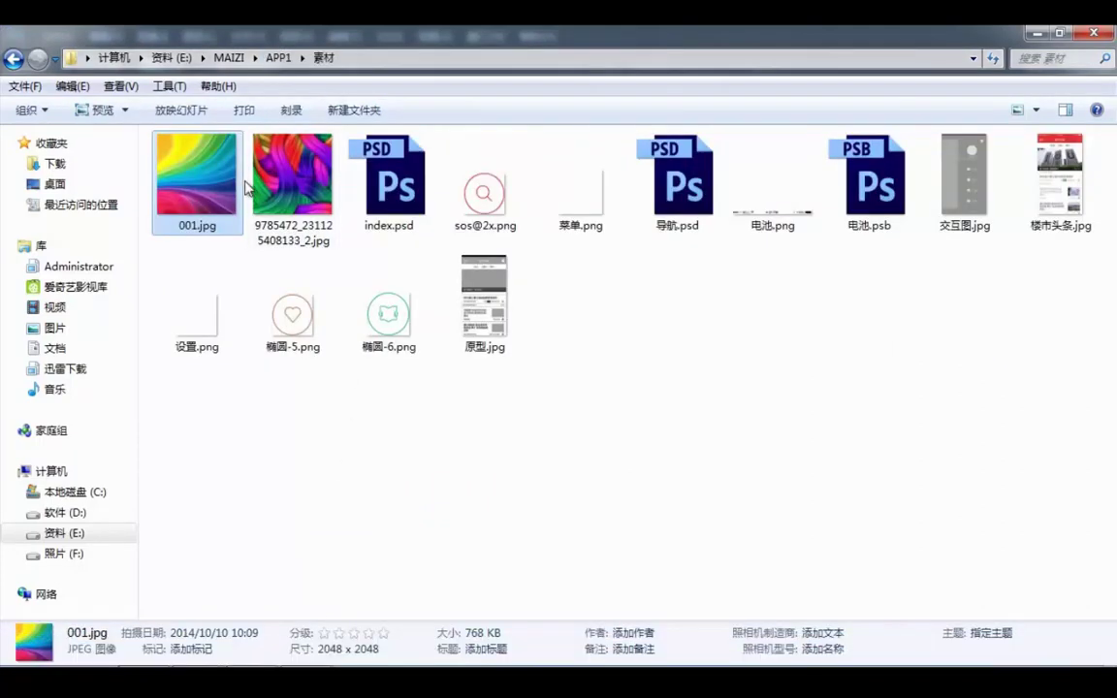
drag(238, 185, 509, 184)
drag(689, 508, 709, 530)
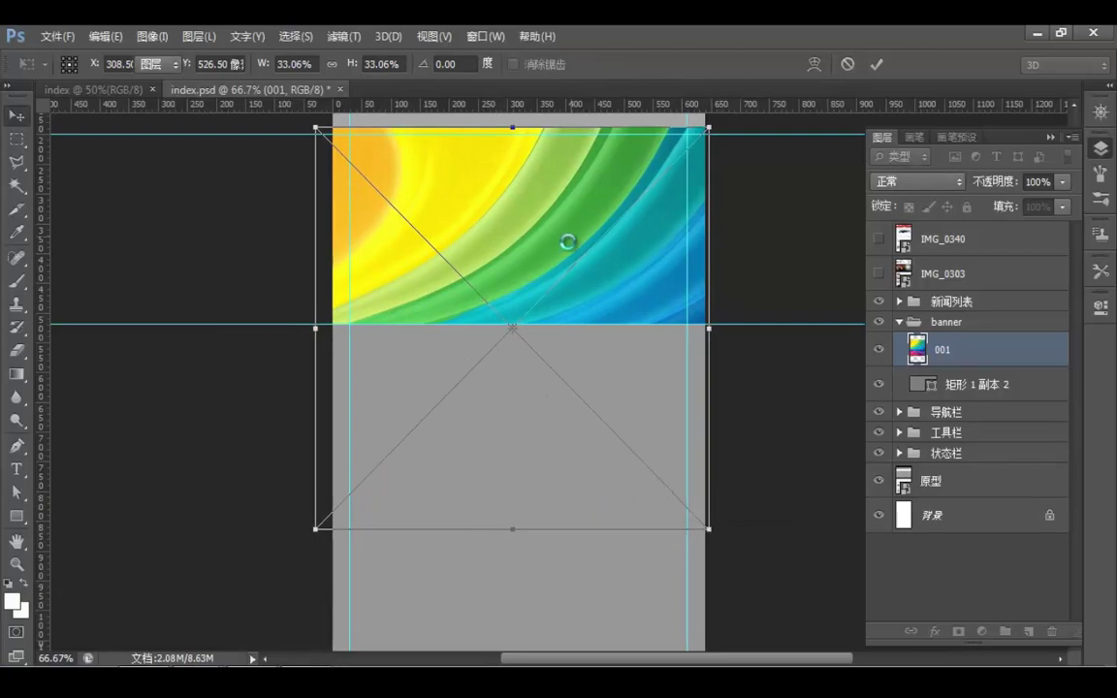
key(Return)
Move the 001 image up over the banner area and clip it to the rectangle 矩形 1 副本 2
drag(549, 239, 549, 332)
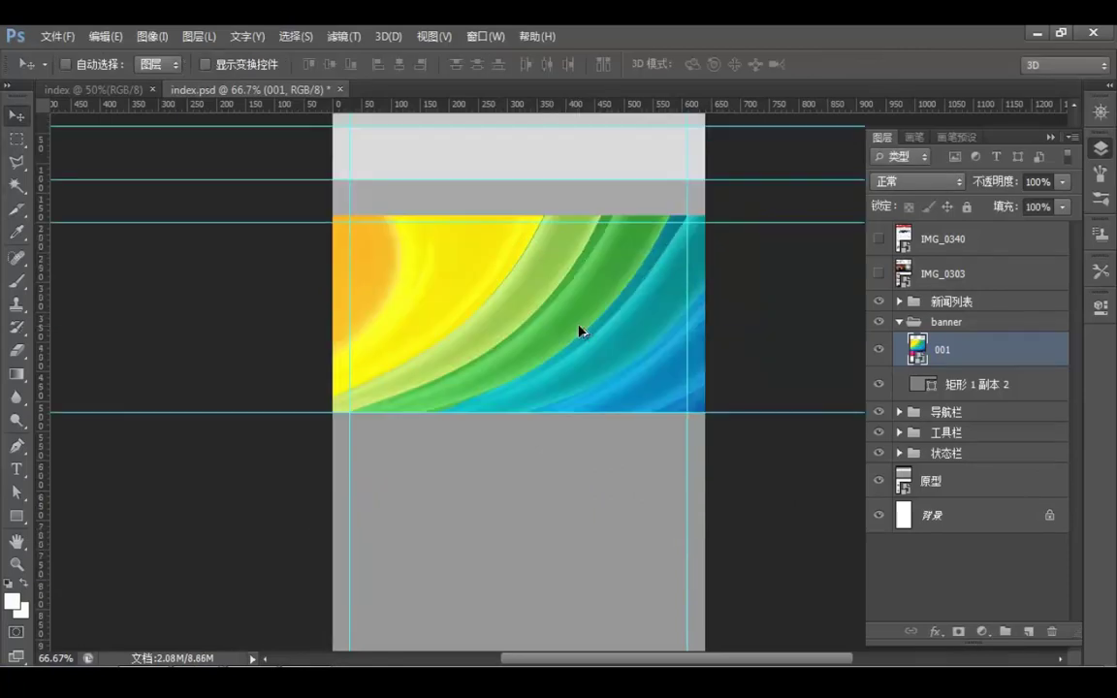
key(ctrl+alt+g)
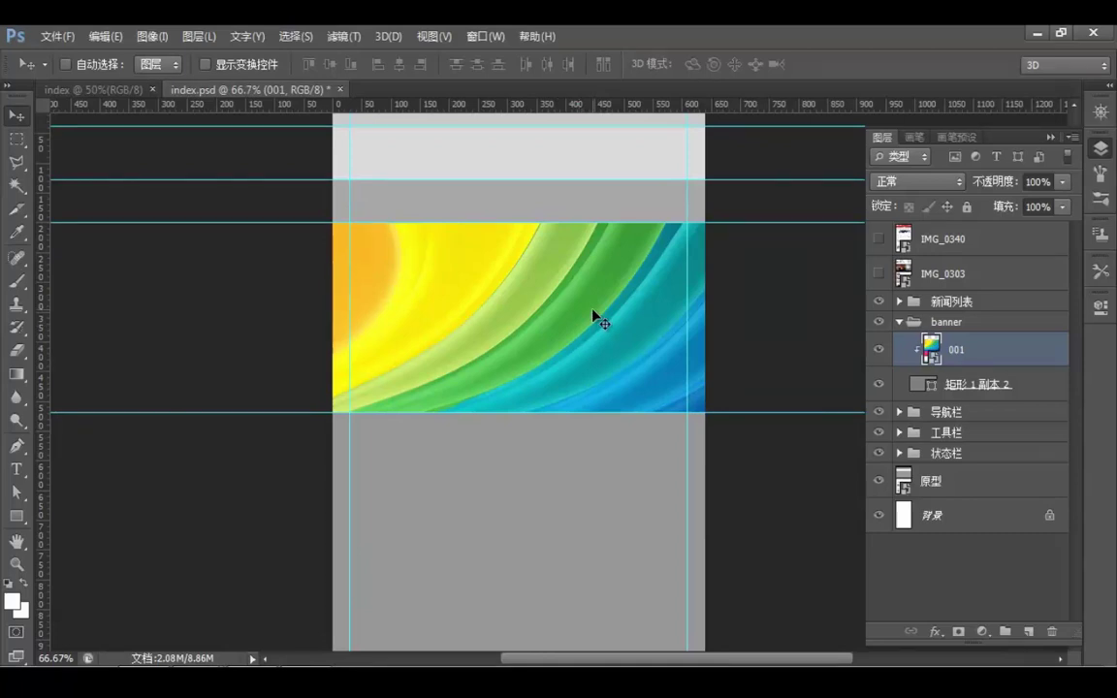
Hide the guides and shift the clipped 001 image slightly within the banner rectangle
key(v)
key(Escape)
ctrl+click(745, 311)
key(ctrl+semicolon)
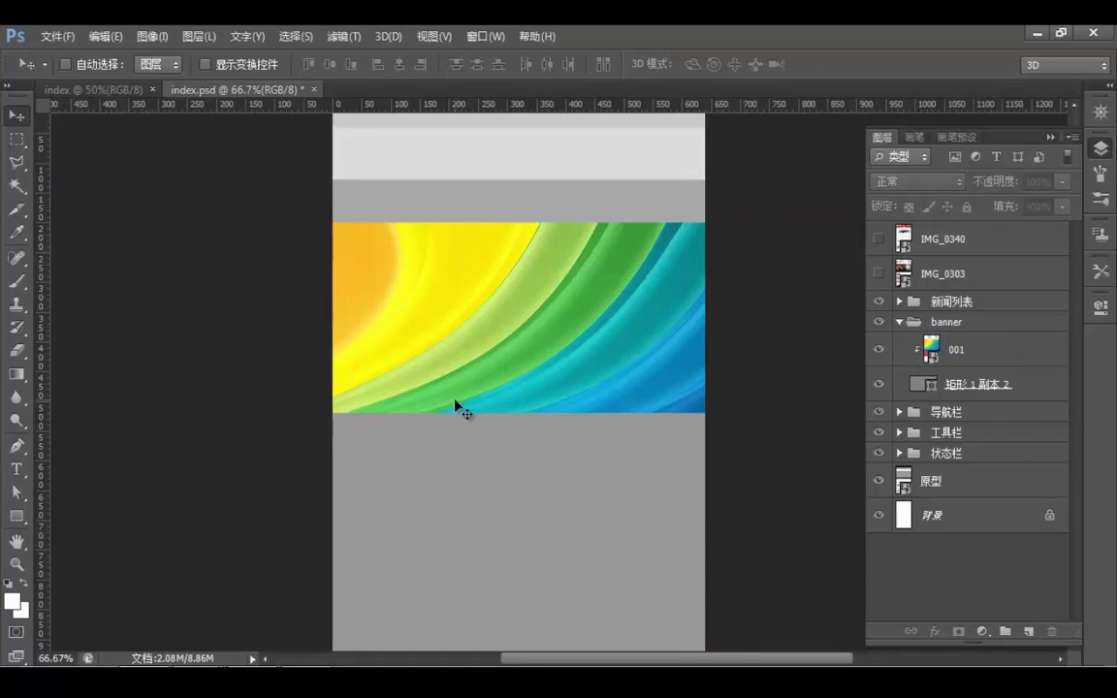
mouse_move(586, 343)
mouse_down()
mouse_move(561, 349)
mouse_move(569, 317)
mouse_move(580, 357)
mouse_move(570, 338)
mouse_move(585, 344)
mouse_up()
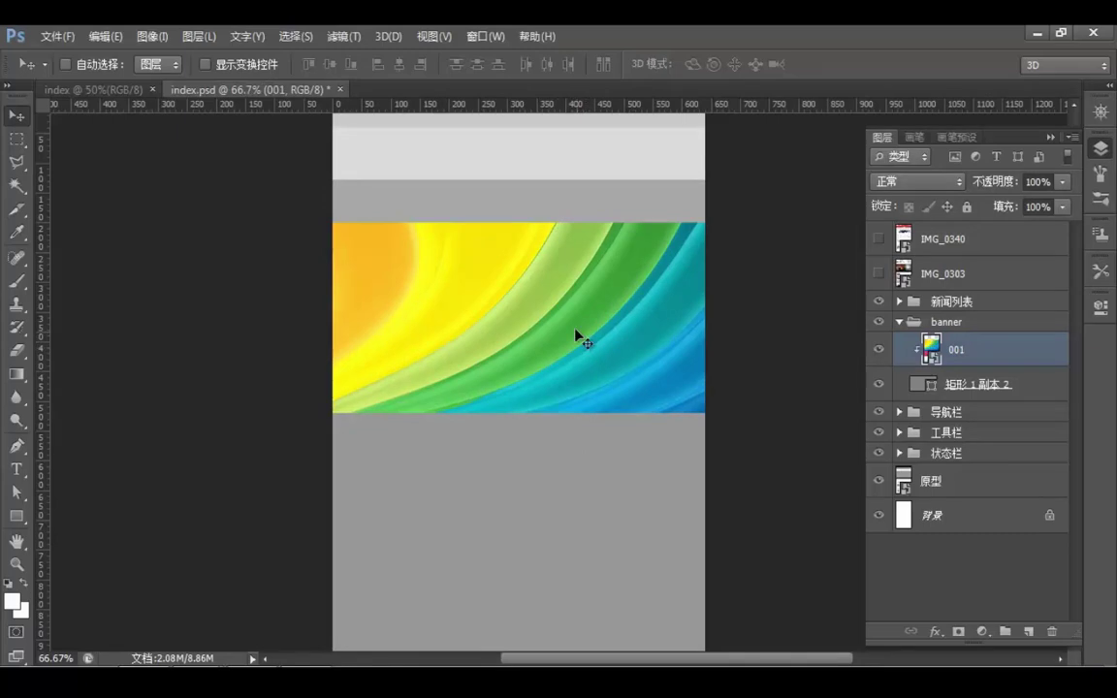
Show the guides again and collapse the banner group
scroll(559, 325, down, 3)
scroll(558, 326, up, 3)
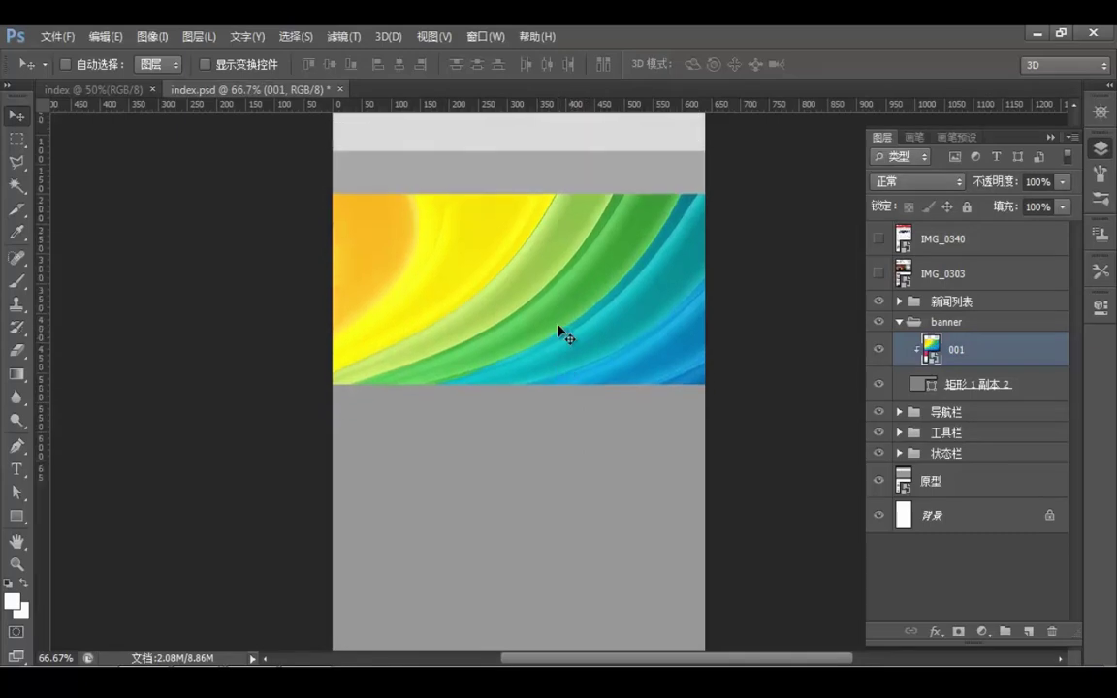
scroll(560, 332, up, 2)
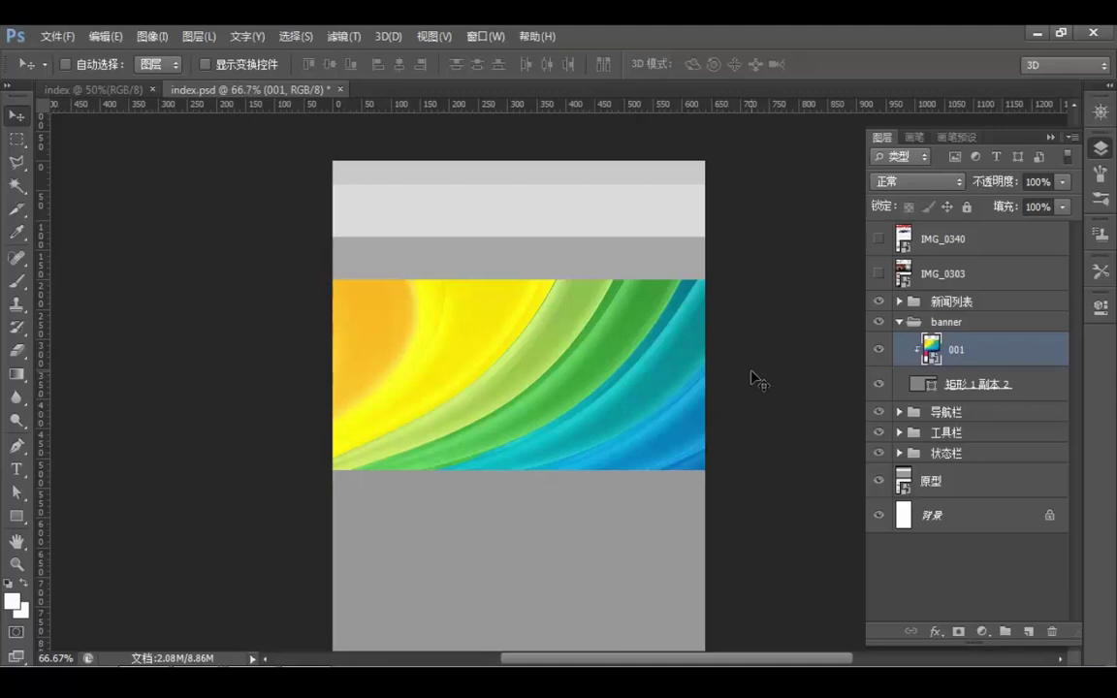
key(ctrl+semicolon)
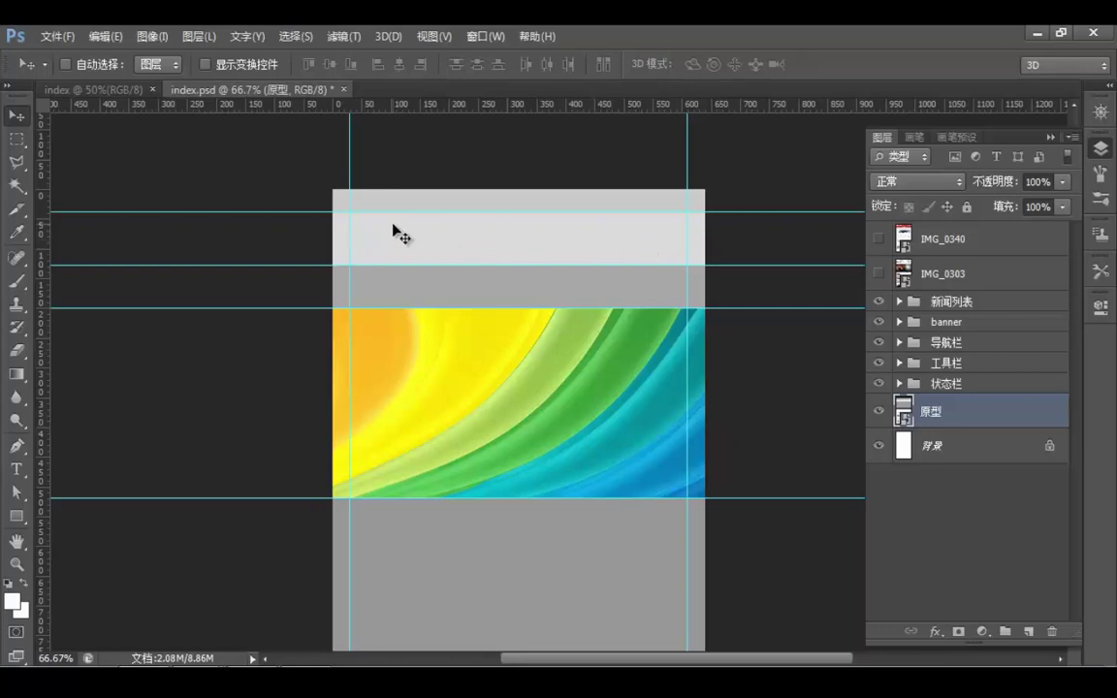
scroll(580, 391, down, 1)
scroll(580, 392, down, 5)
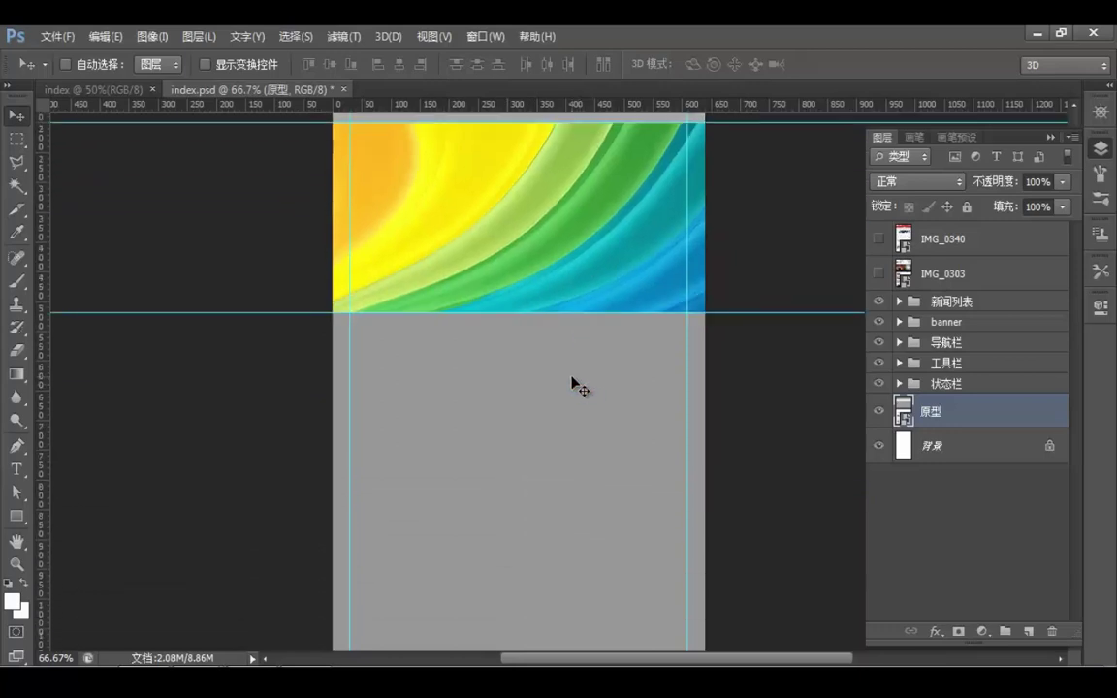
scroll(553, 373, up, 3)
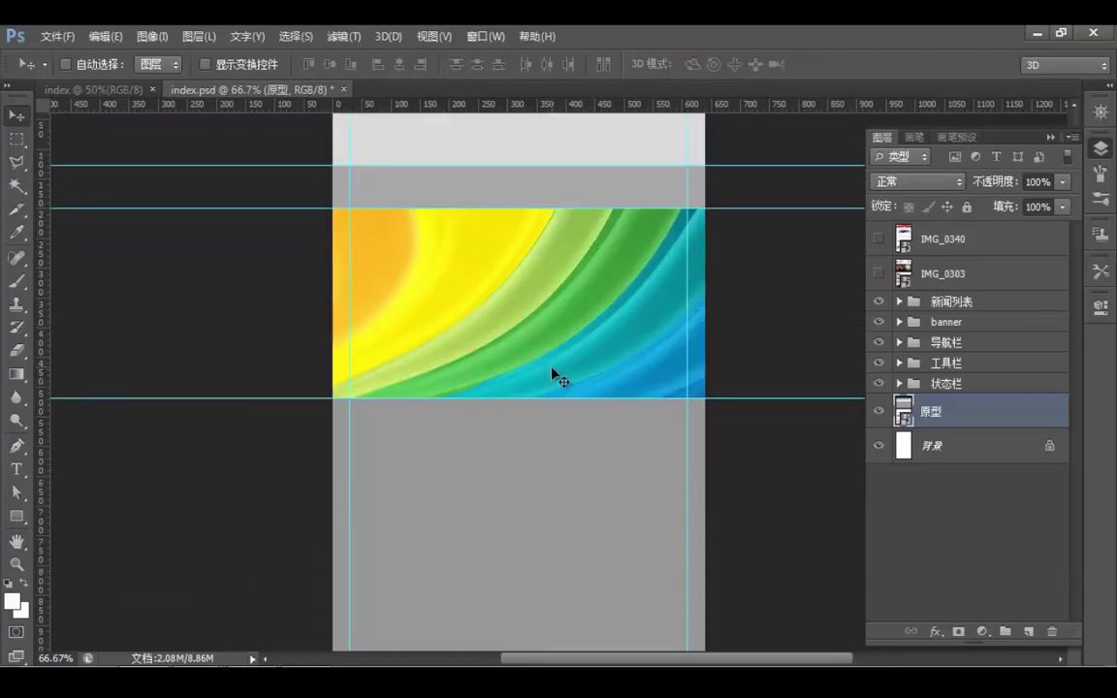
scroll(554, 374, up, 3)
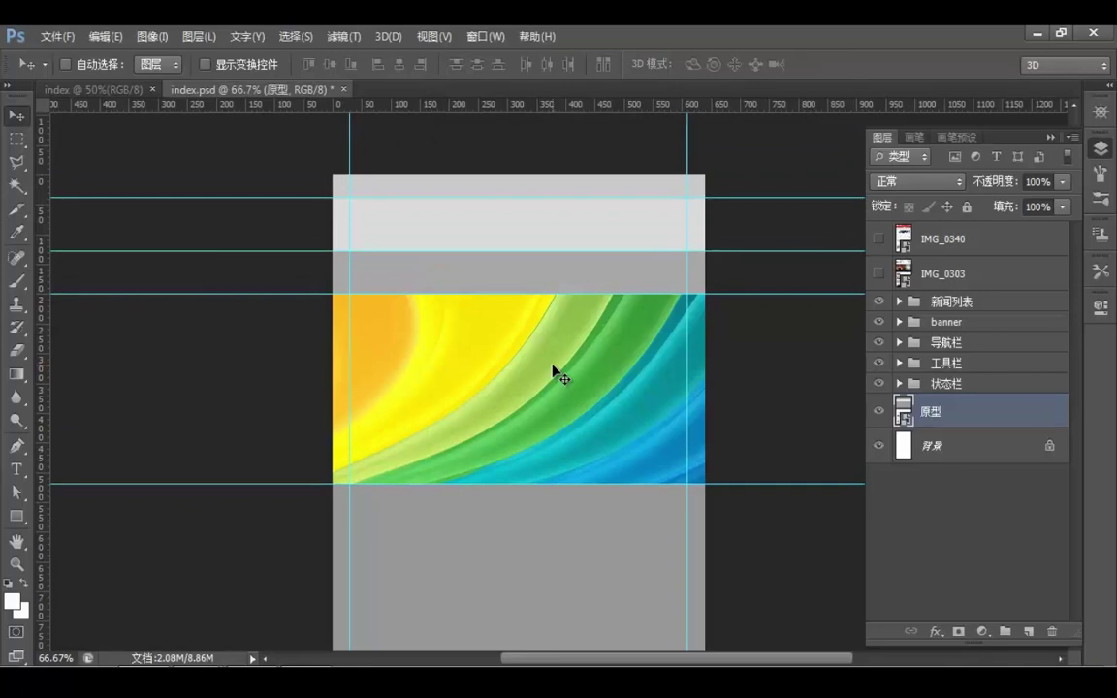